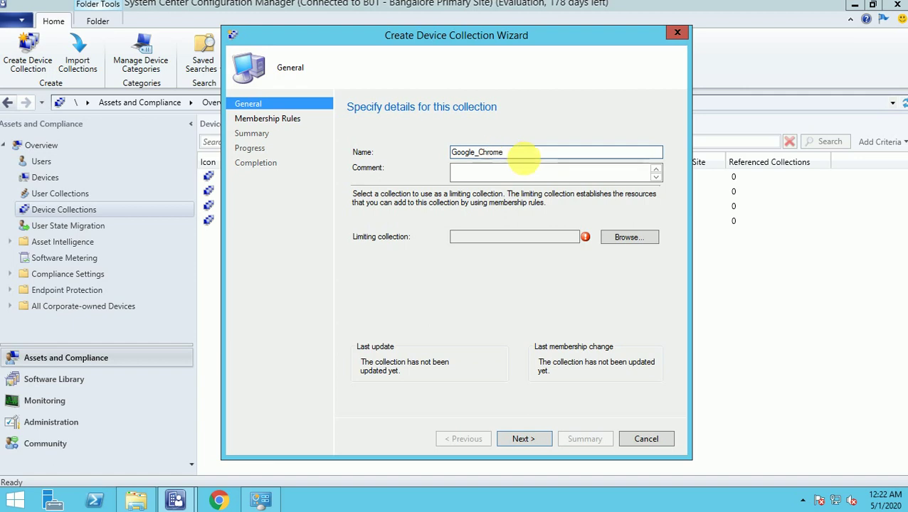
Set All Systems as the limiting collection for the Google_Chrome collection.
left_click(619, 238)
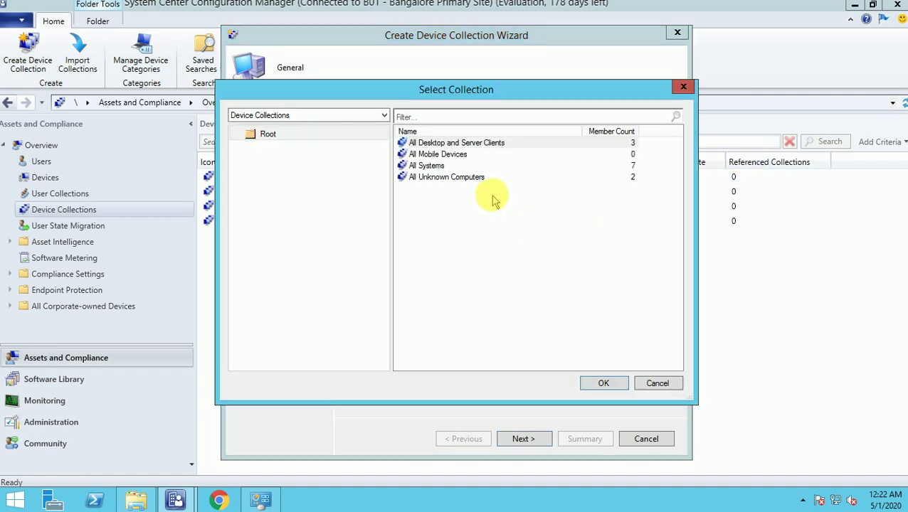
left_click(427, 166)
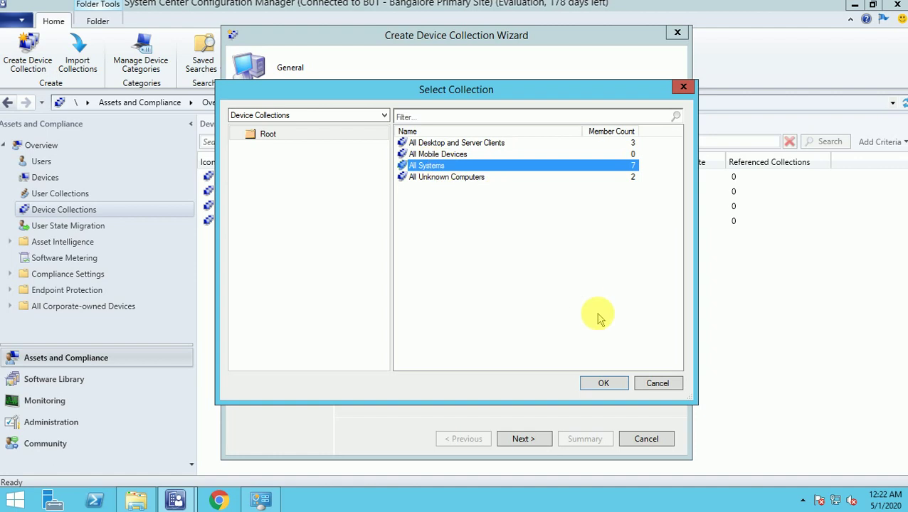
left_click(601, 382)
left_click(523, 438)
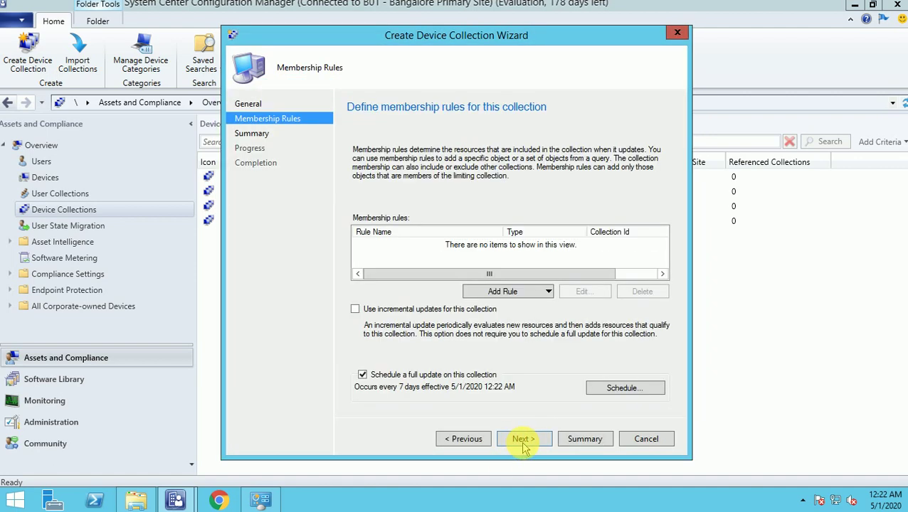
Add a direct membership rule that includes TEST4.
left_click(496, 292)
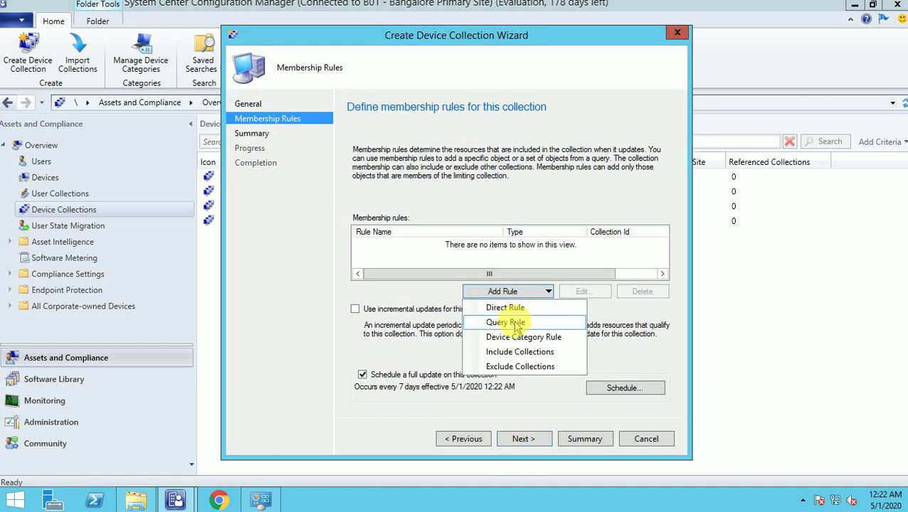
left_click(510, 307)
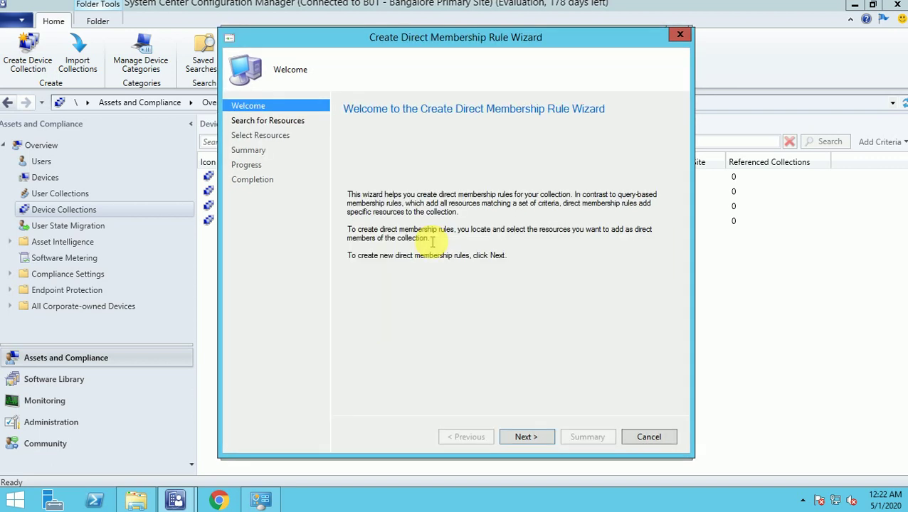
left_click(525, 437)
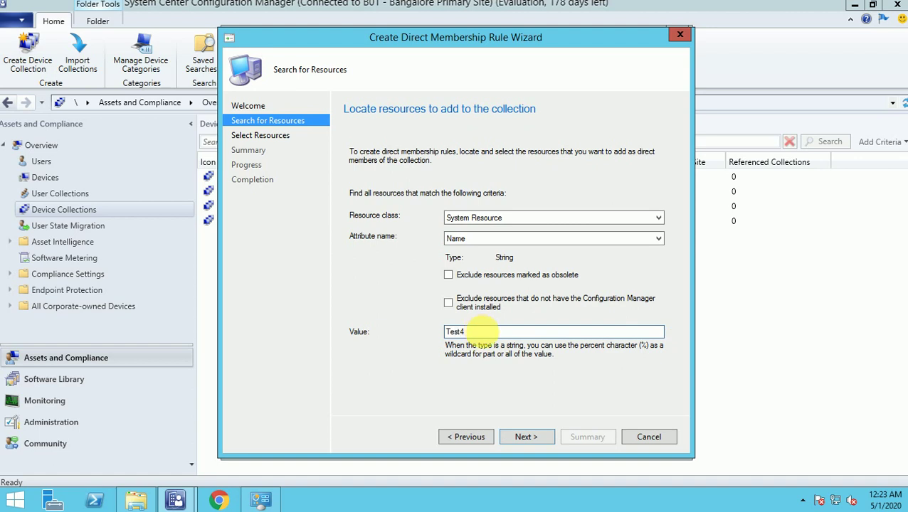
left_click(526, 437)
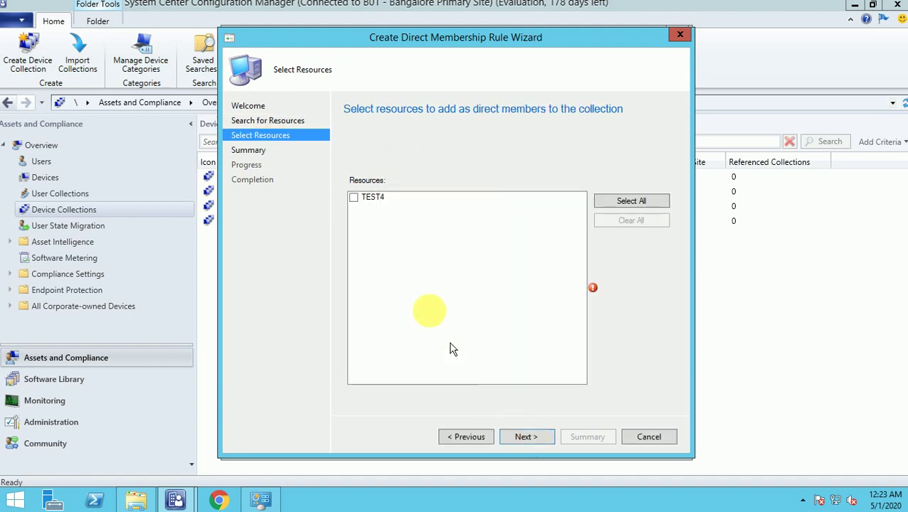
left_click(354, 197)
left_click(527, 436)
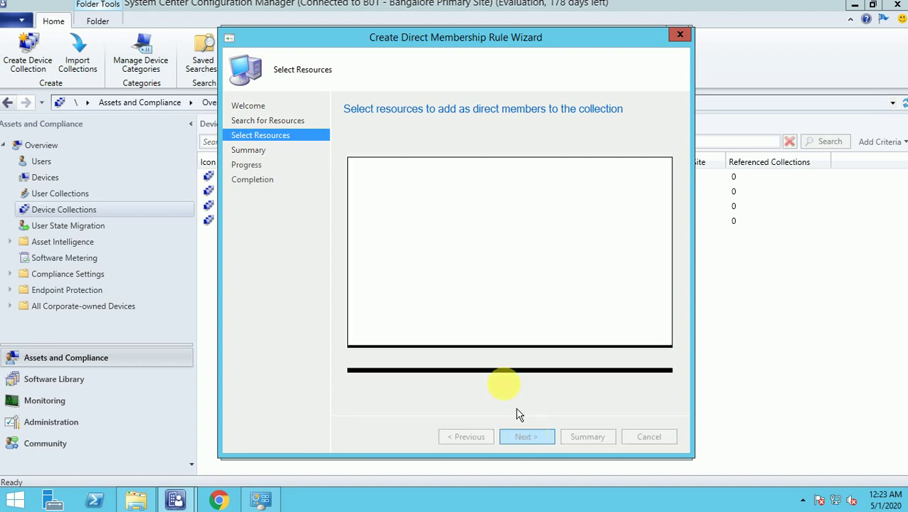
left_click(529, 435)
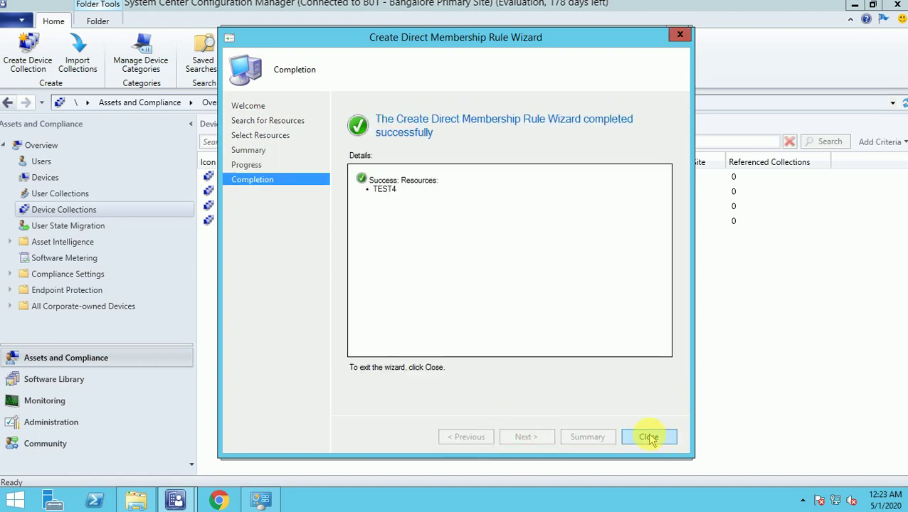
left_click(649, 437)
Confirm the summary and finish creating the collection.
left_click(526, 439)
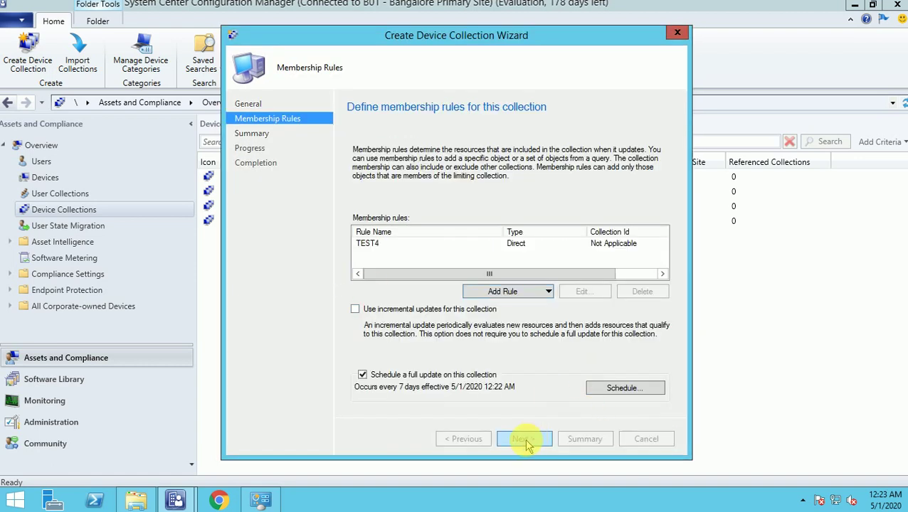
left_click(526, 438)
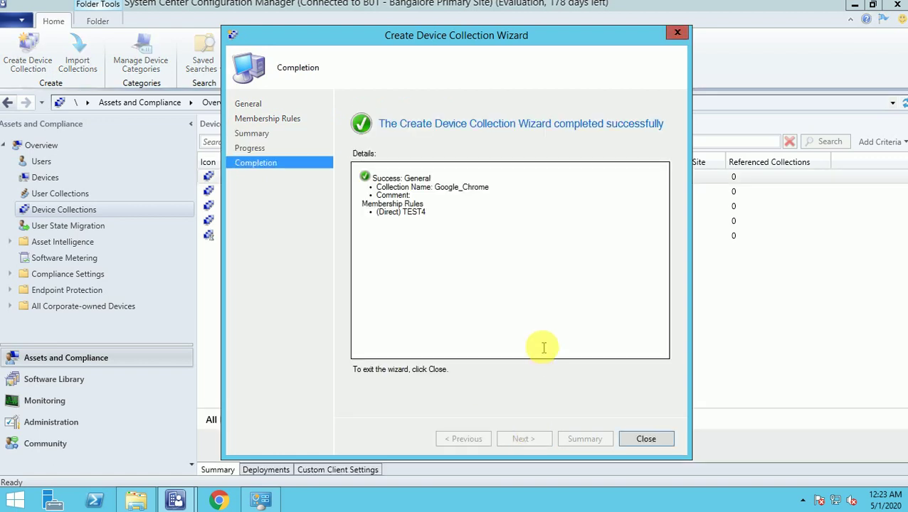
left_click(640, 440)
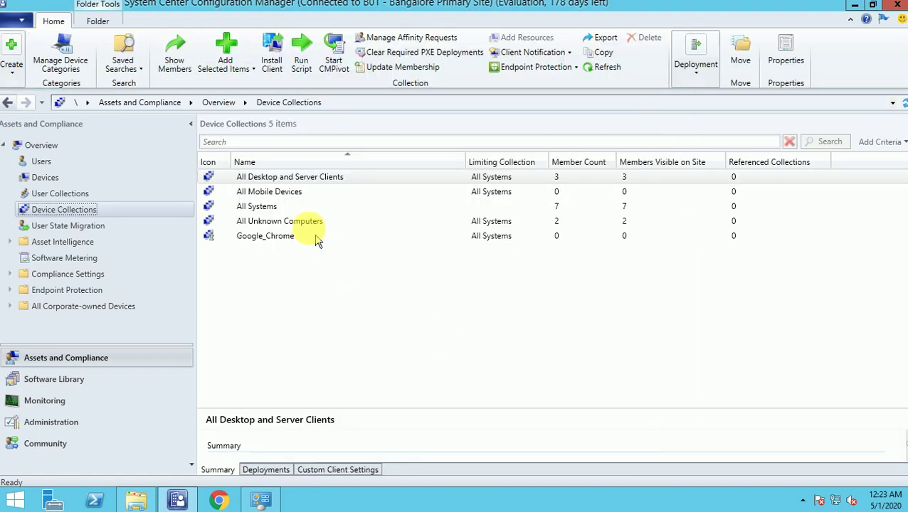
Refresh Google_Chrome so it shows one member, then list its member TEST4.
left_click(278, 237)
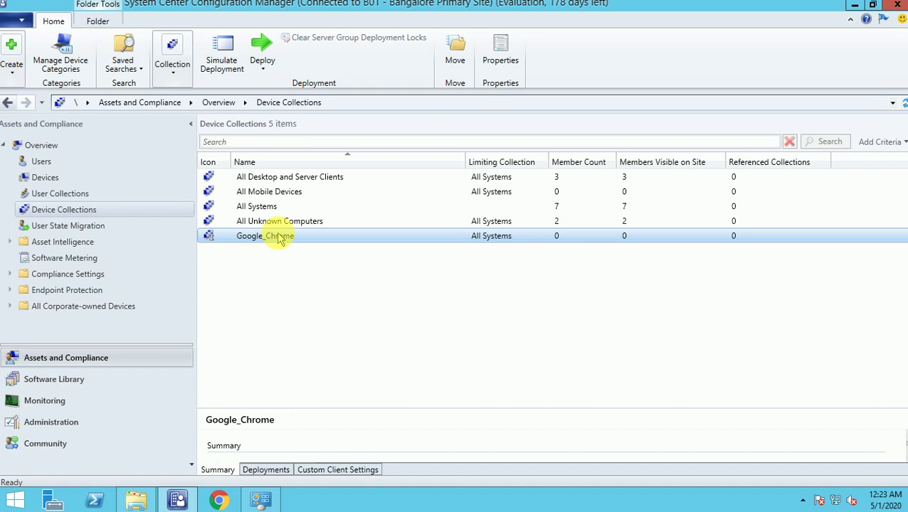
left_click(259, 222)
left_click(276, 236)
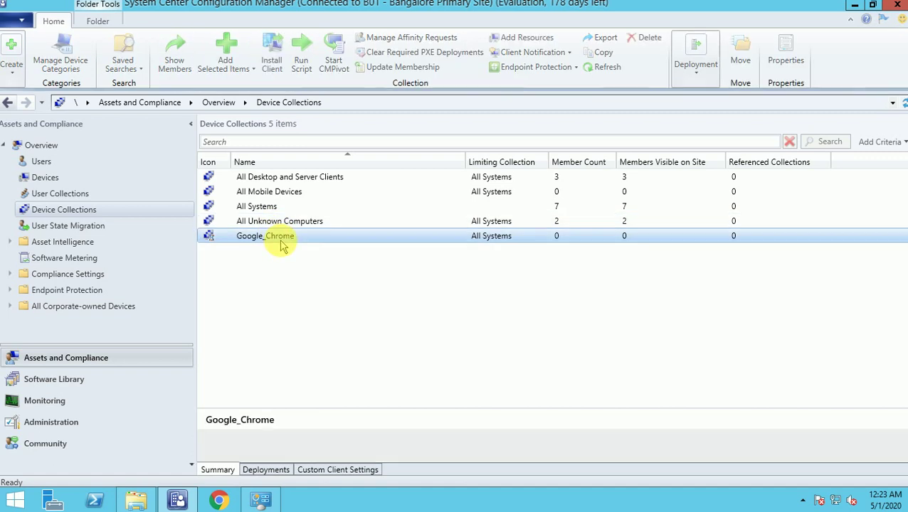
left_click(87, 195)
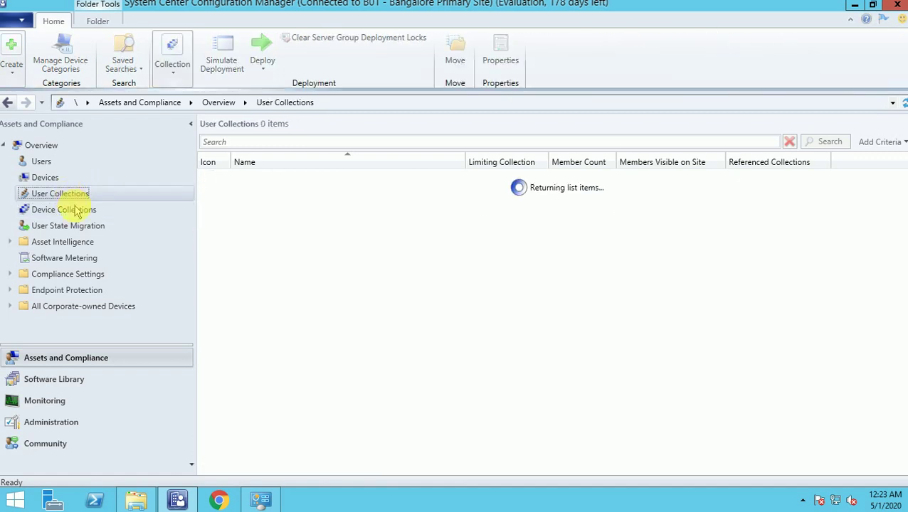
left_click(71, 210)
left_click(264, 237)
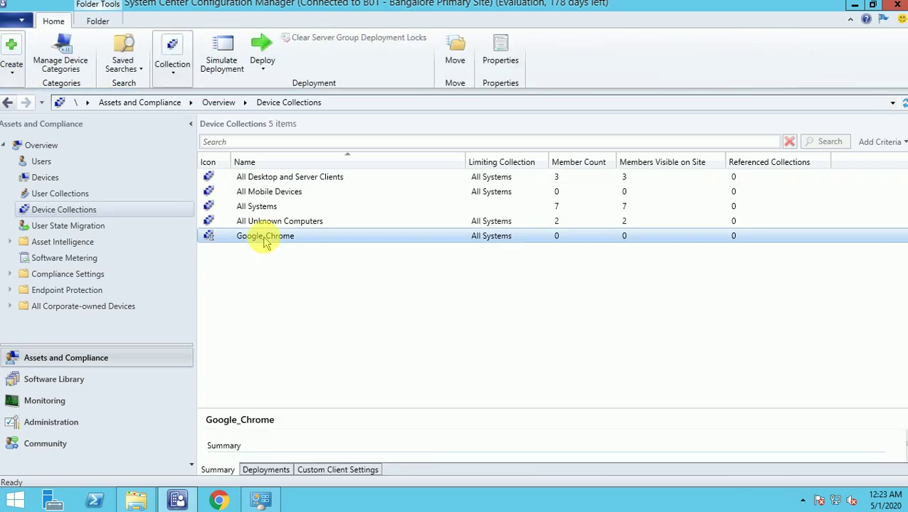
right_click(264, 240)
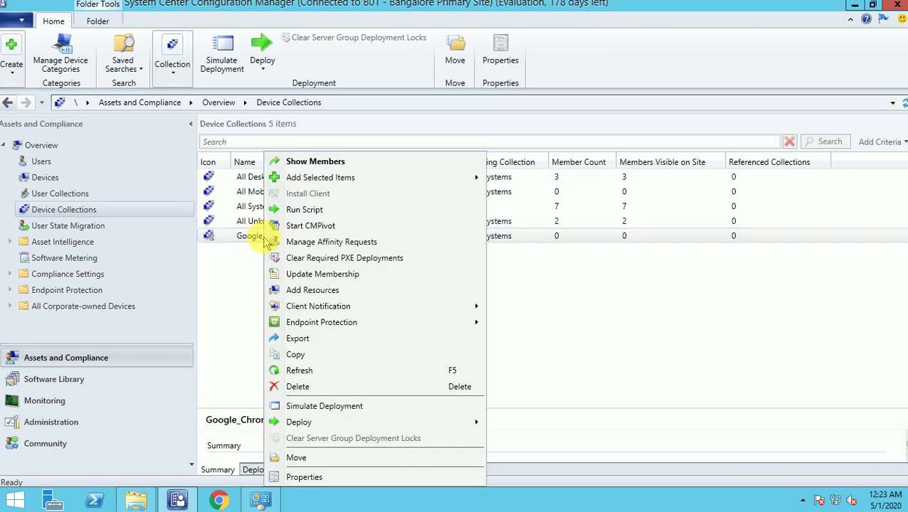
left_click(297, 370)
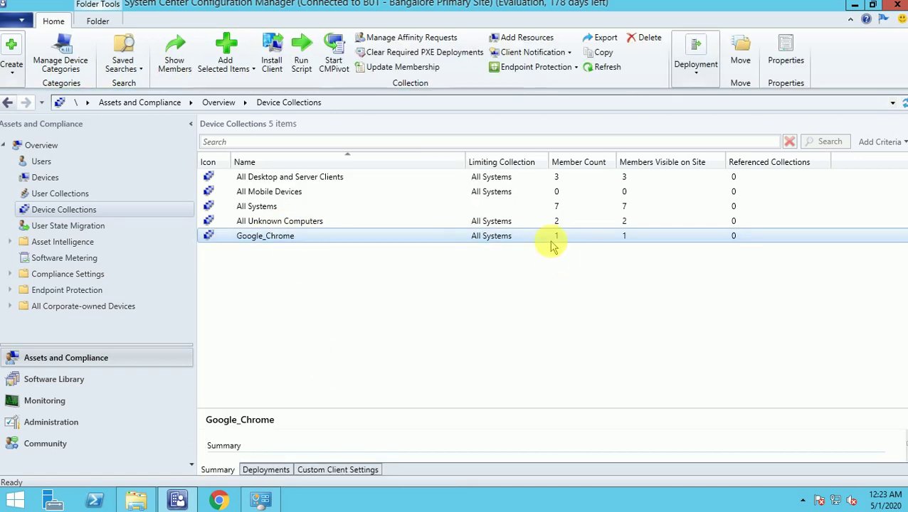
double_click(348, 238)
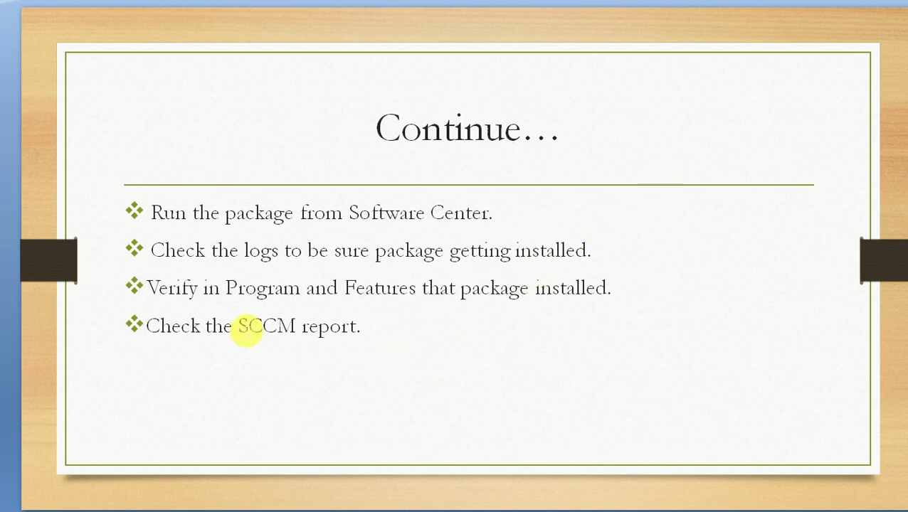
On the previous slide, mark the first step, creating the collection, as -Done.
key("Left")
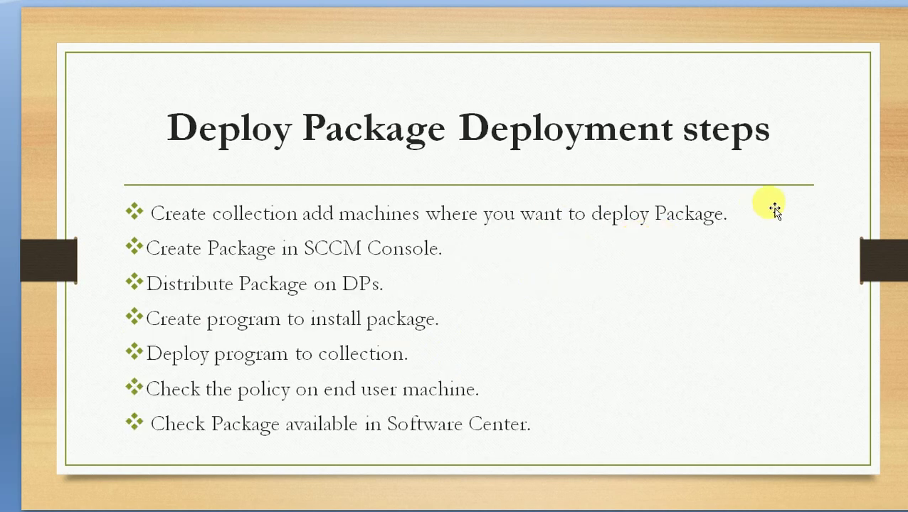
left_click(743, 217)
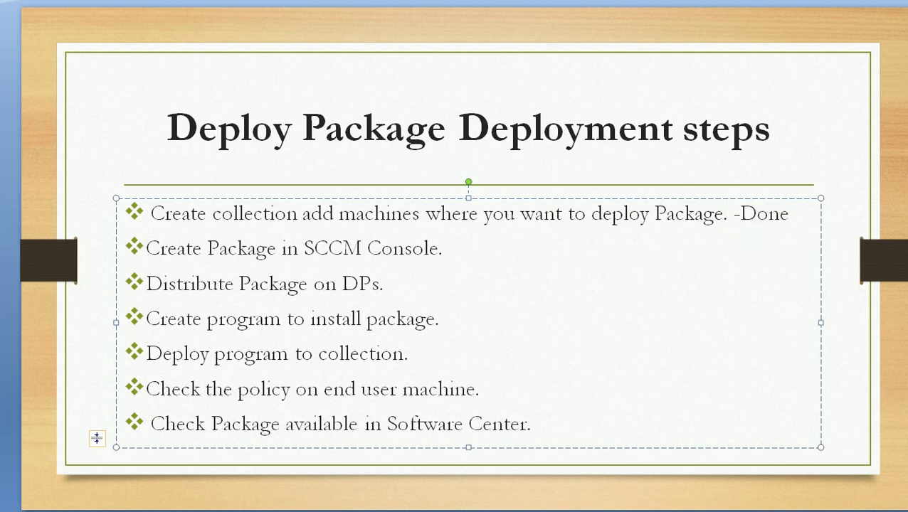
left_click(503, 252)
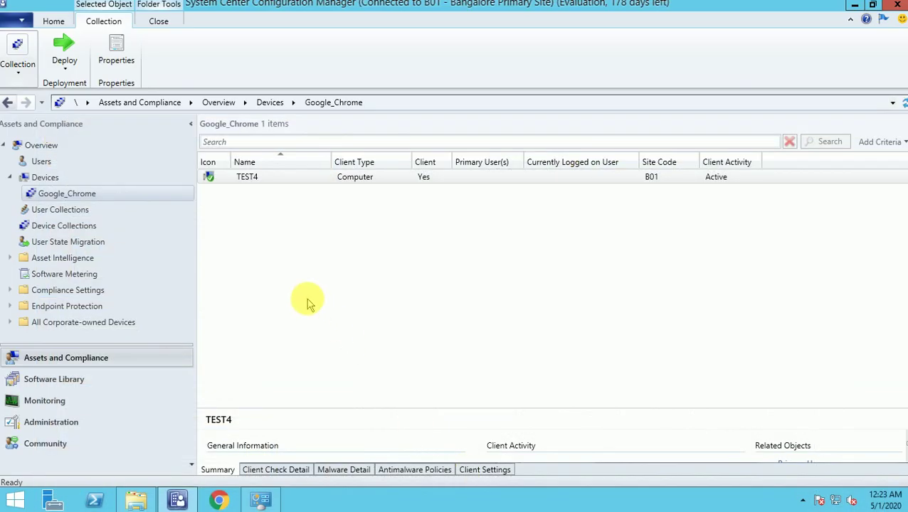
In Software Library, go to Application Management > Packages and start Create Package.
left_click(73, 383)
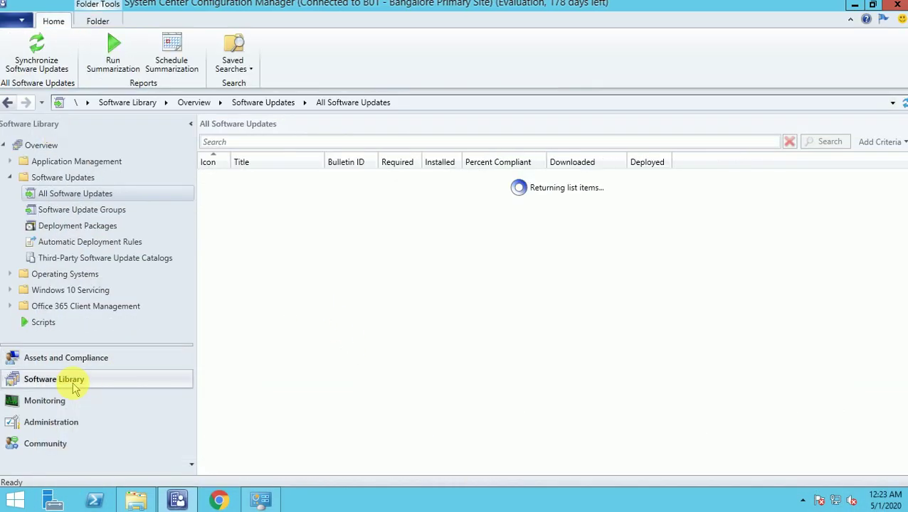
left_click(68, 227)
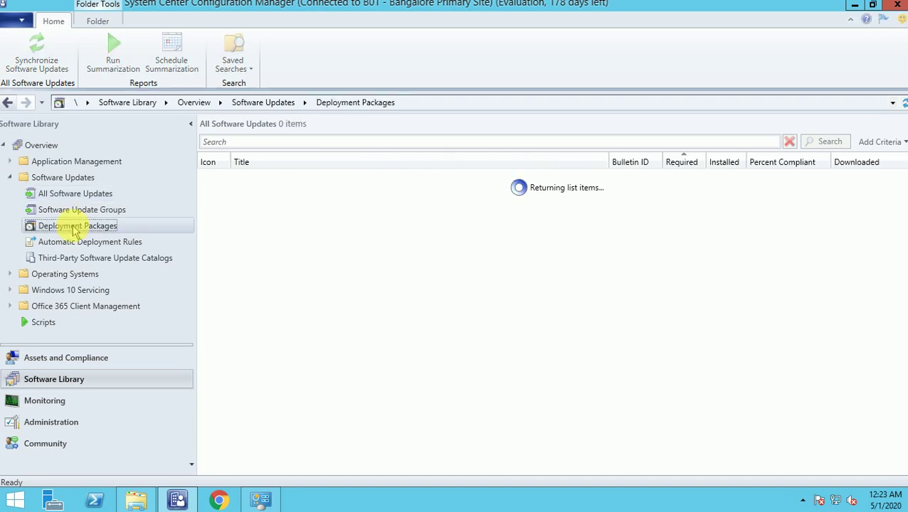
left_click(10, 177)
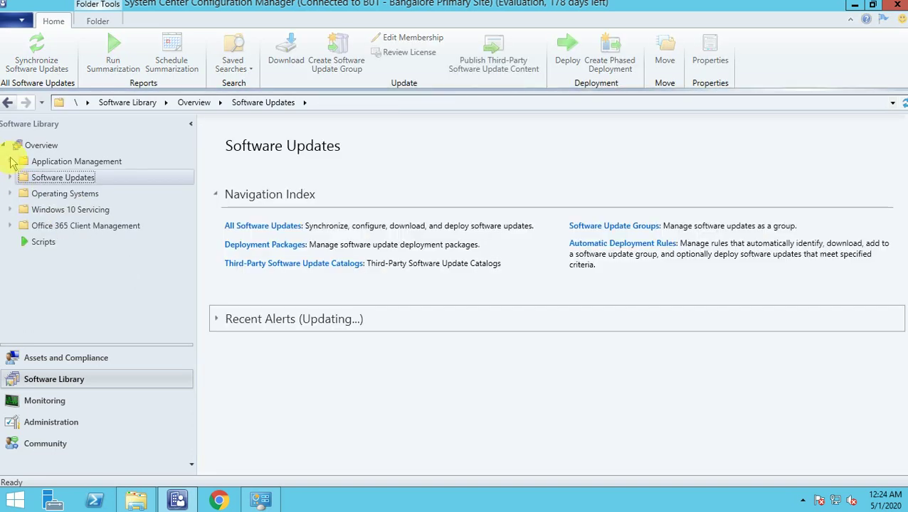
left_click(9, 161)
left_click(54, 210)
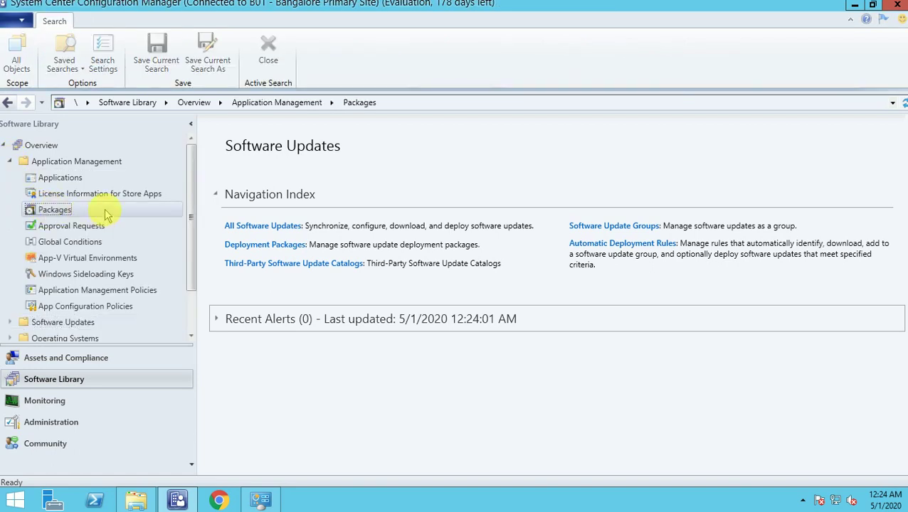
right_click(105, 213)
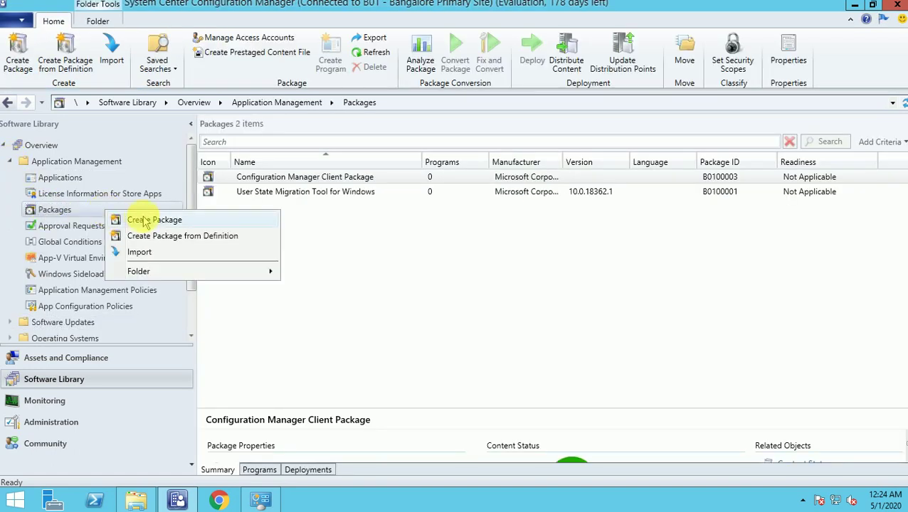
left_click(142, 219)
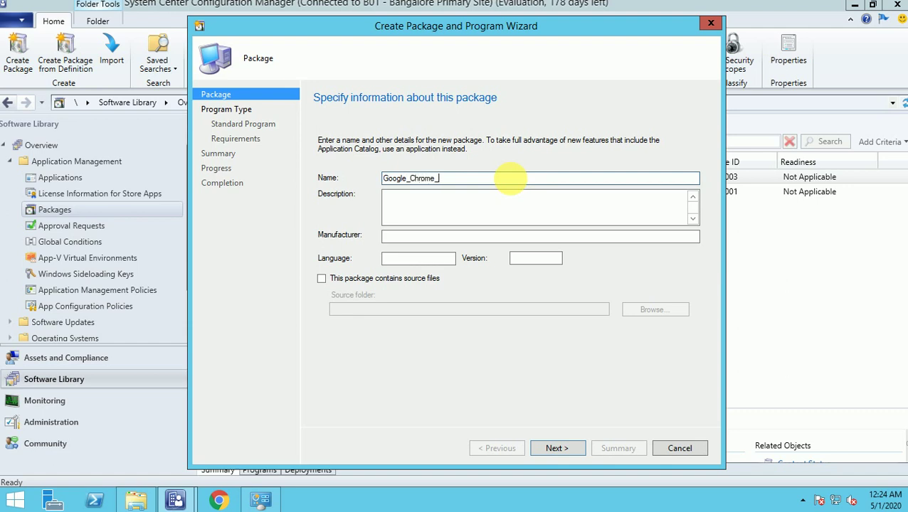
Enter Google_Chrome_80, manufacturer Google, English, version 80.0; tick 'contains source files'; open D:\Software Deployment.
key("Tab")
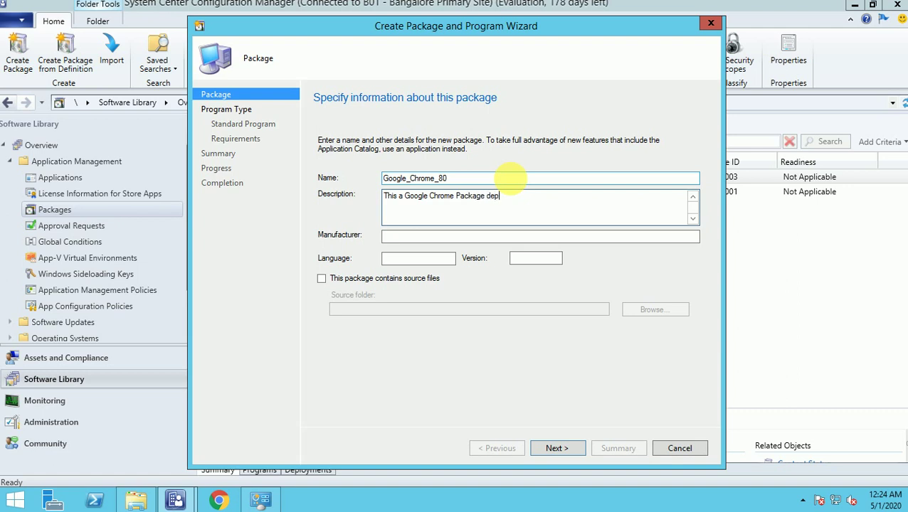
key("Tab")
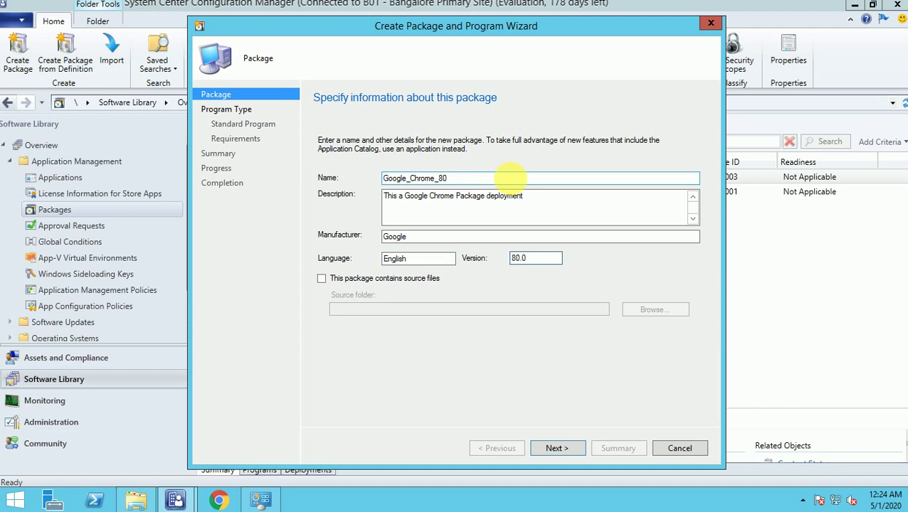
left_click(382, 281)
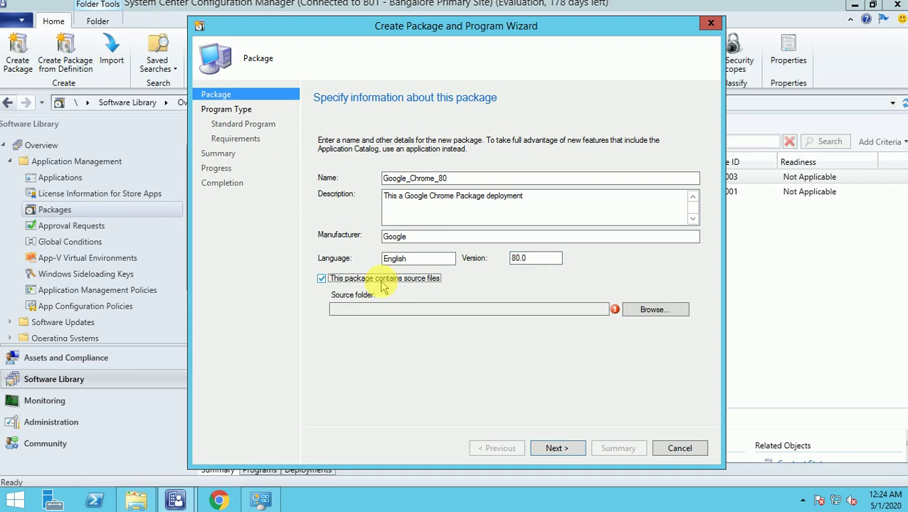
left_click(137, 502)
left_click(253, 44)
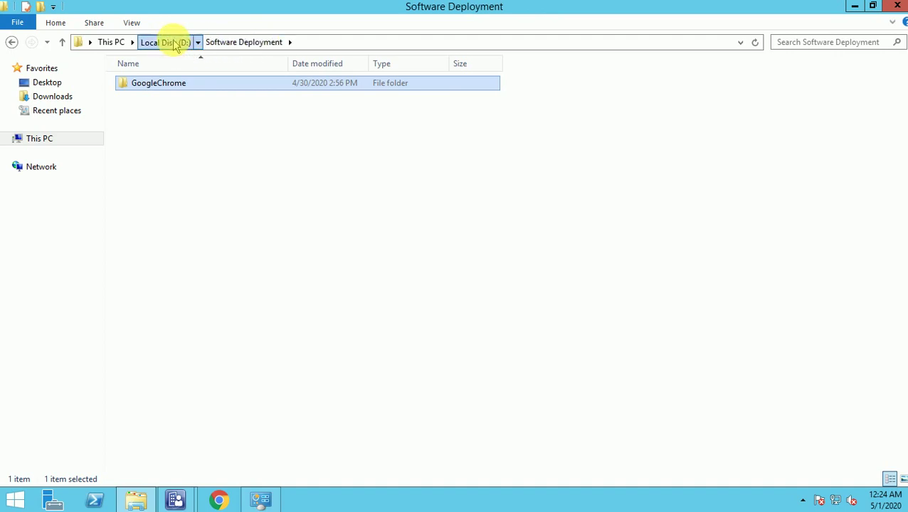
Turn on Advanced Sharing for the Software Deployment folder on Local Disk (D:).
left_click(176, 44)
right_click(194, 229)
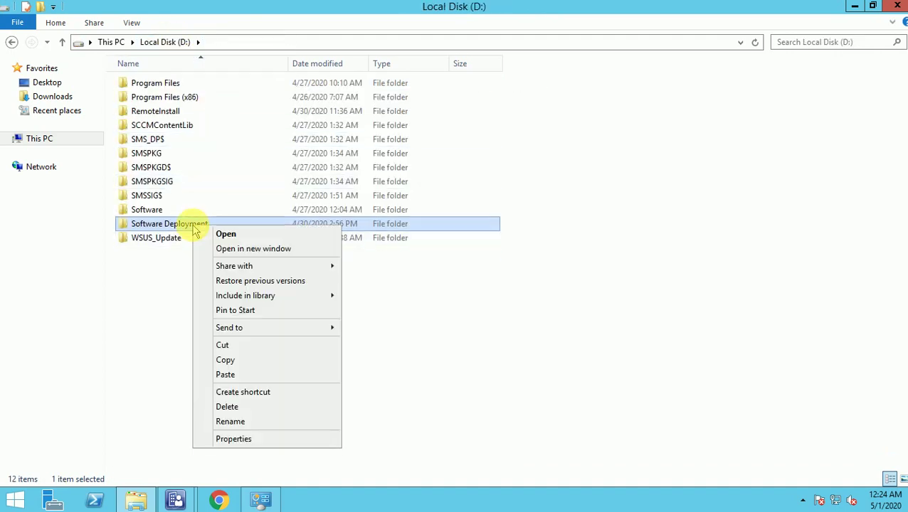
left_click(256, 439)
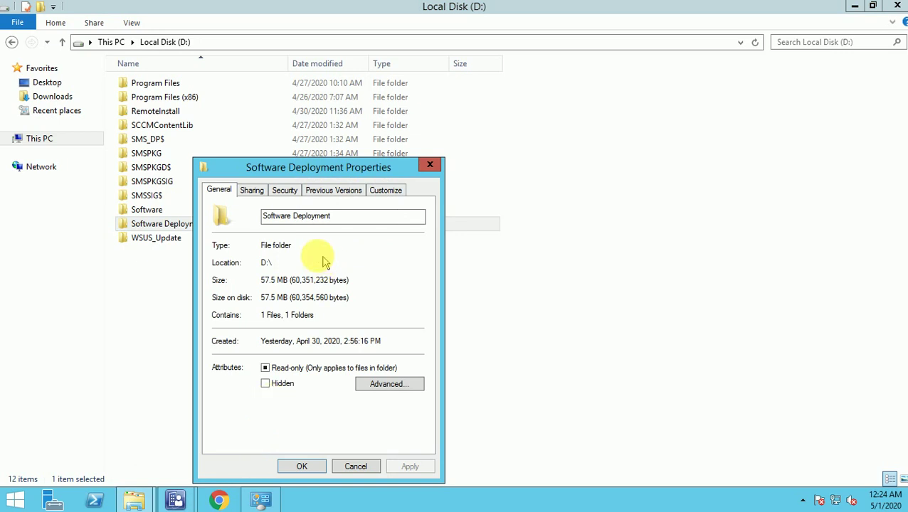
left_click(250, 190)
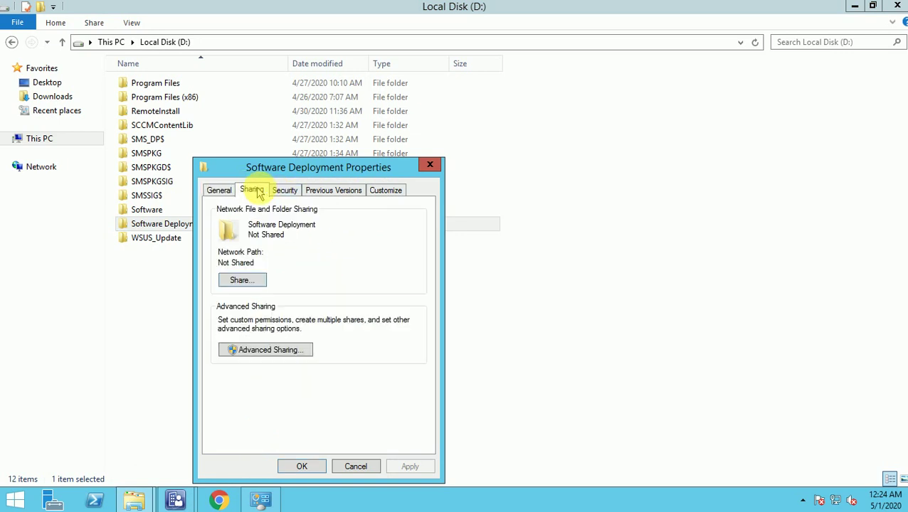
left_click(268, 350)
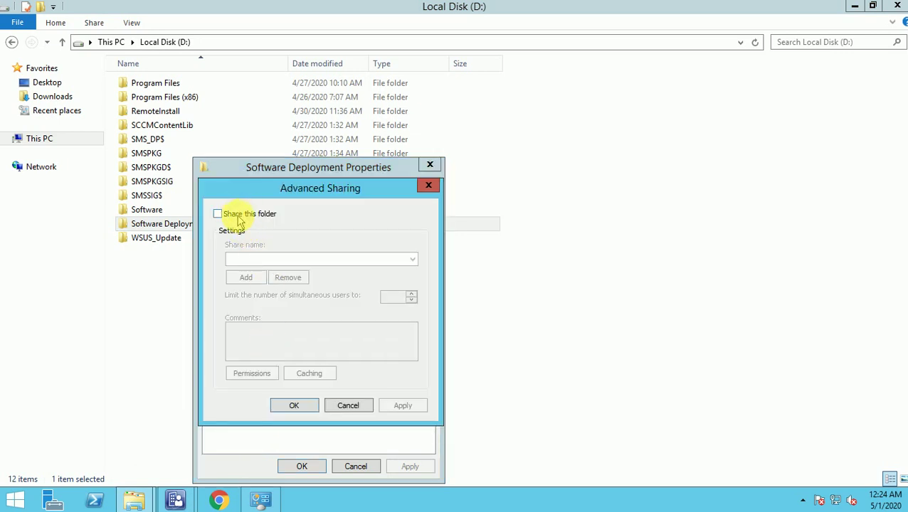
left_click(238, 214)
left_click(254, 373)
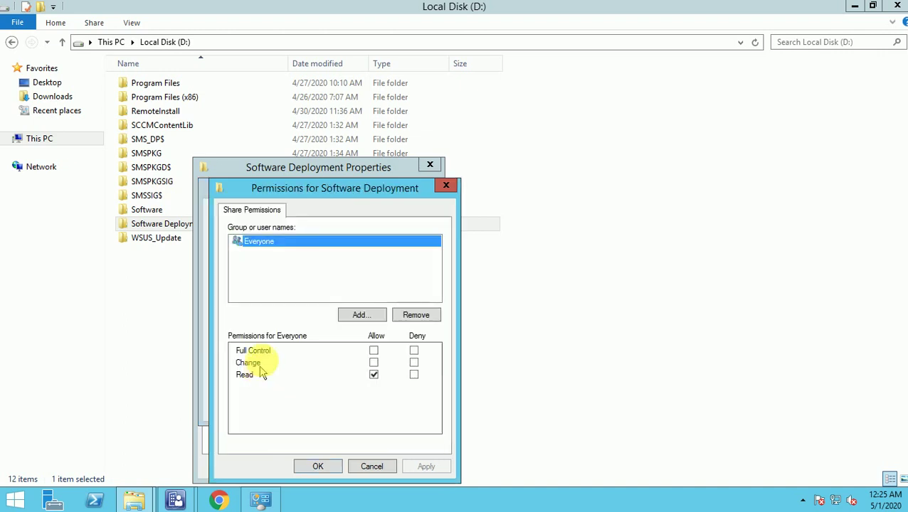
Give Everyone and the sccm account Full Control of the share, then close the dialogs.
left_click(375, 351)
left_click(424, 466)
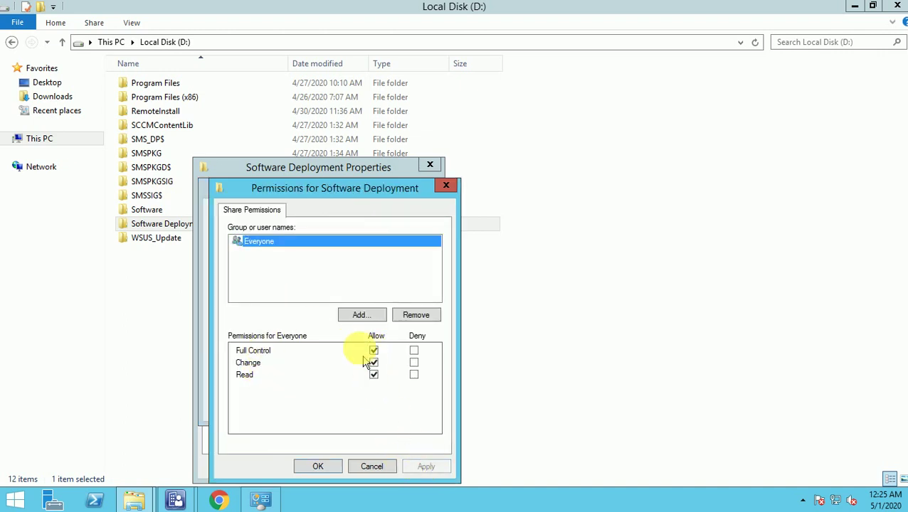
left_click(358, 318)
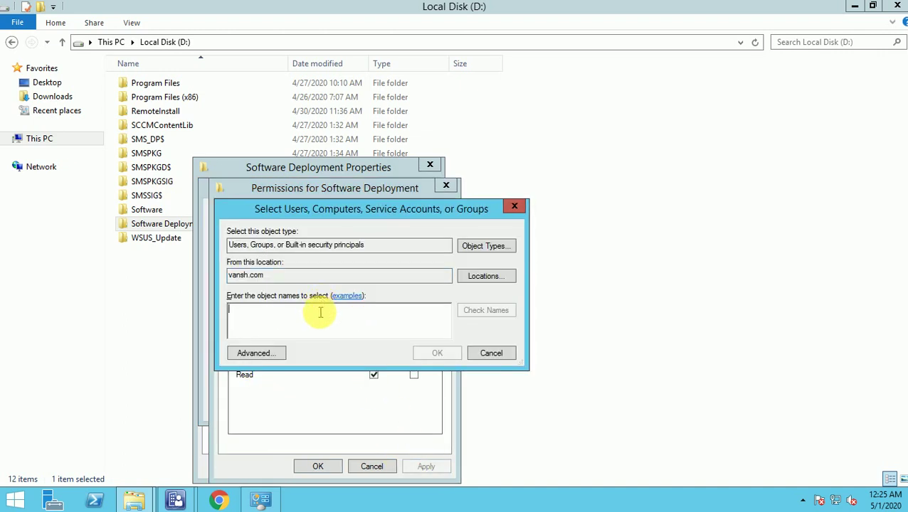
type("sccm")
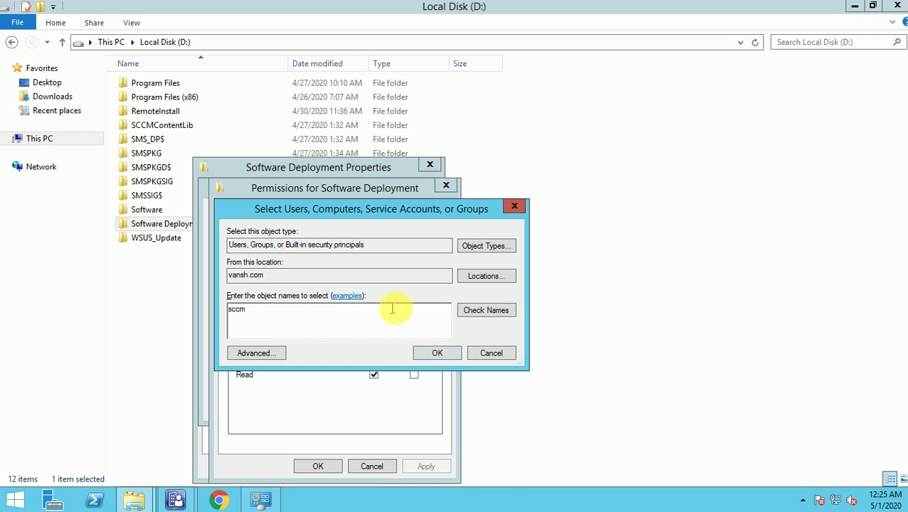
left_click(473, 312)
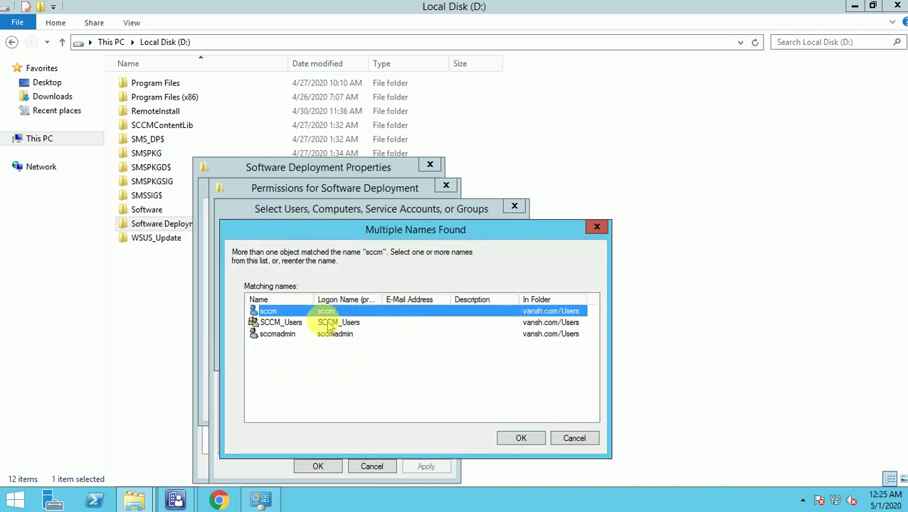
left_click(530, 436)
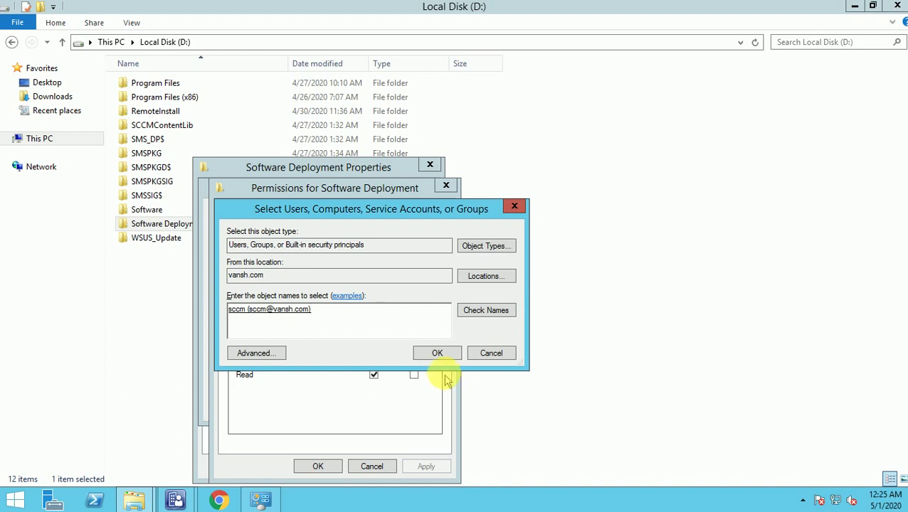
left_click(431, 353)
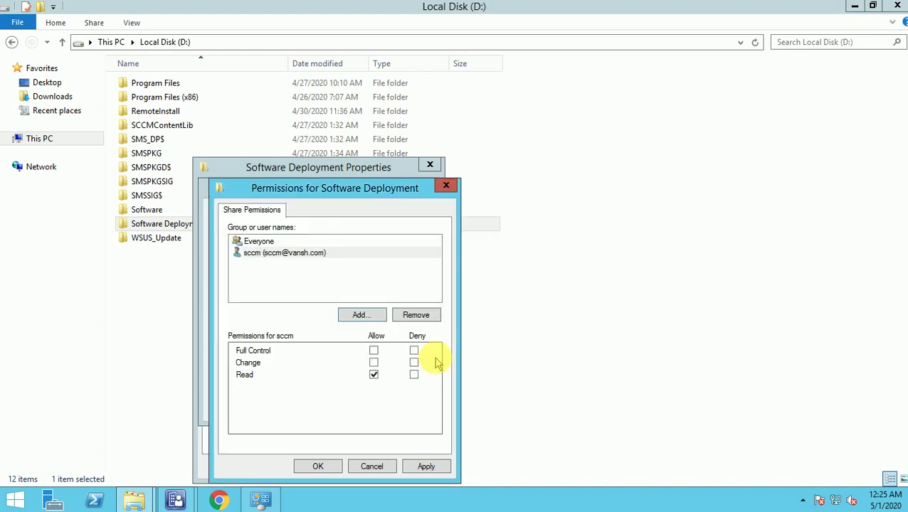
left_click(373, 351)
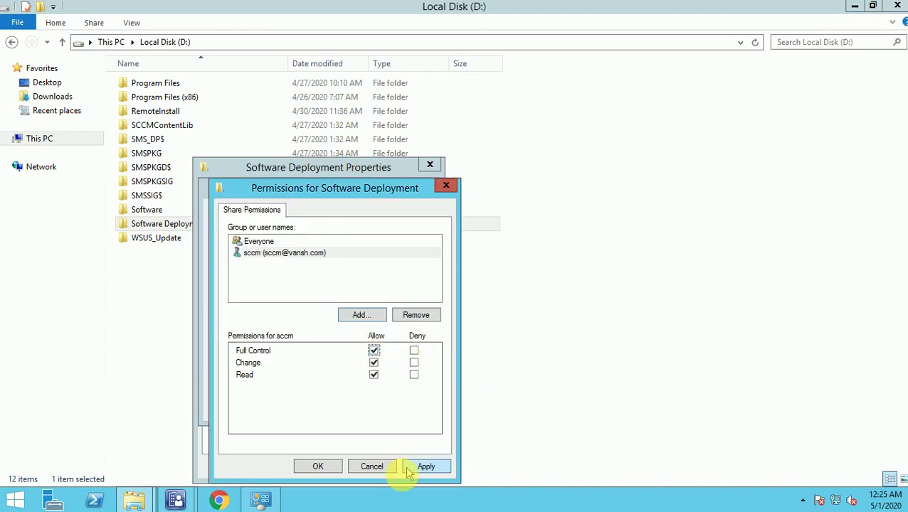
left_click(313, 464)
left_click(294, 348)
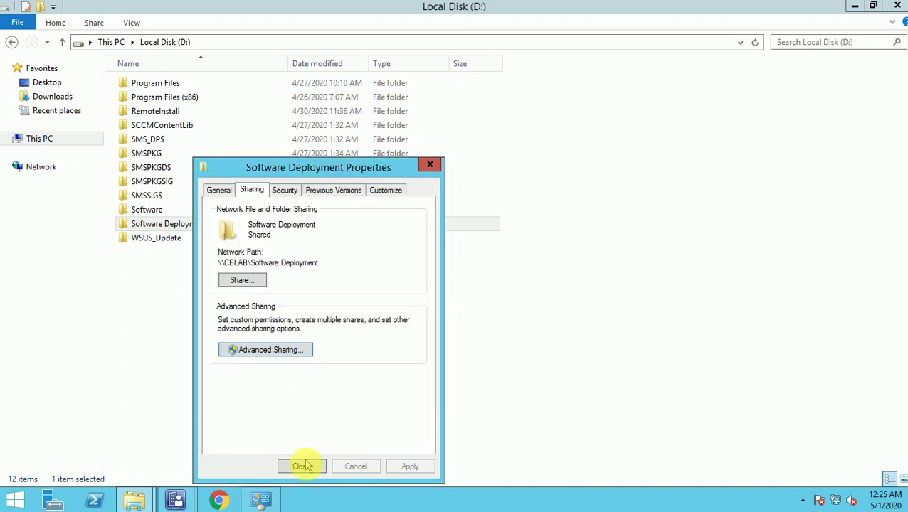
left_click(301, 465)
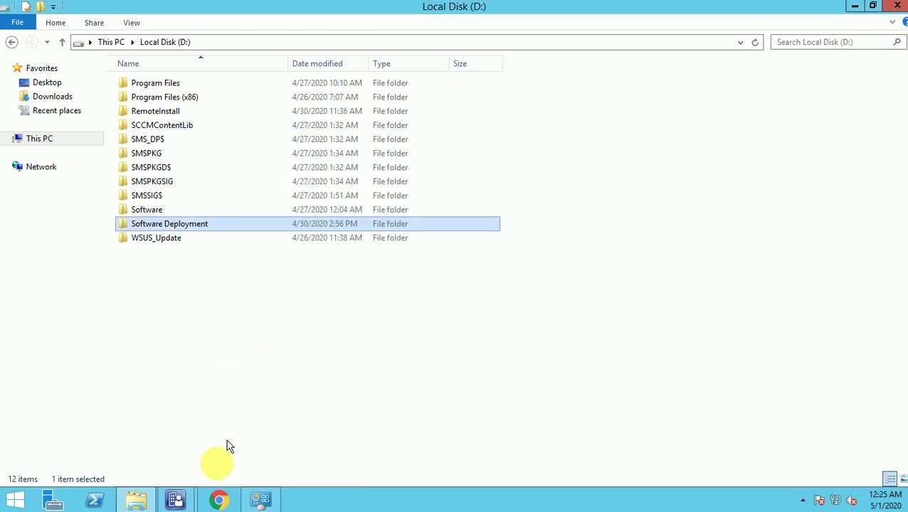
Browse the network to the \\cblab server's shared folders for the package source.
mouse_move(187, 492)
left_click(264, 405)
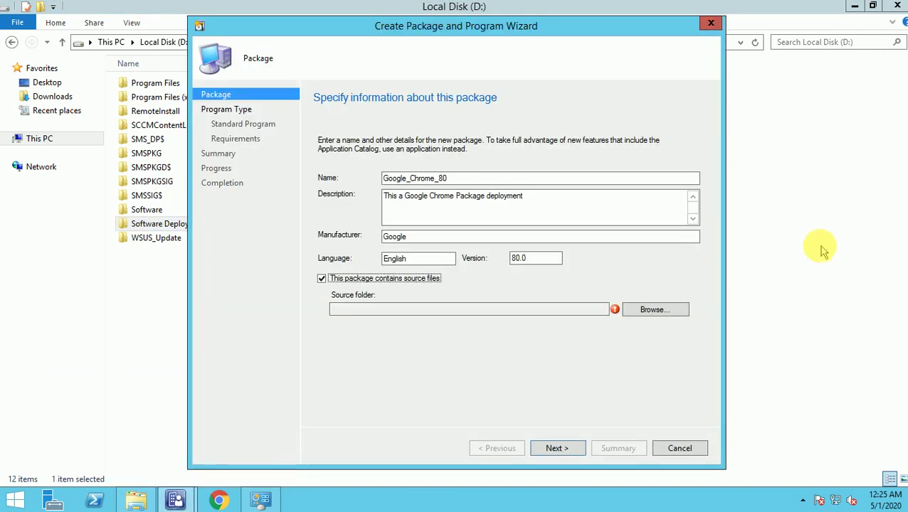
left_click(659, 310)
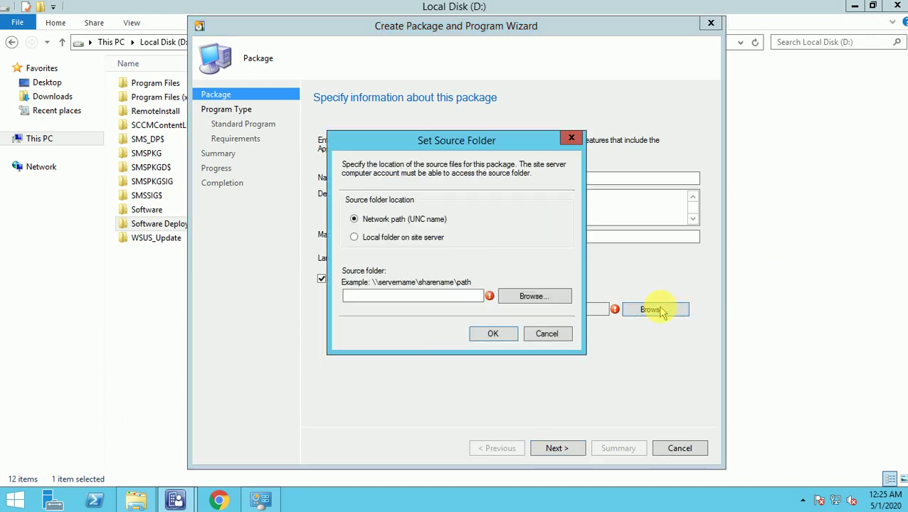
left_click(533, 299)
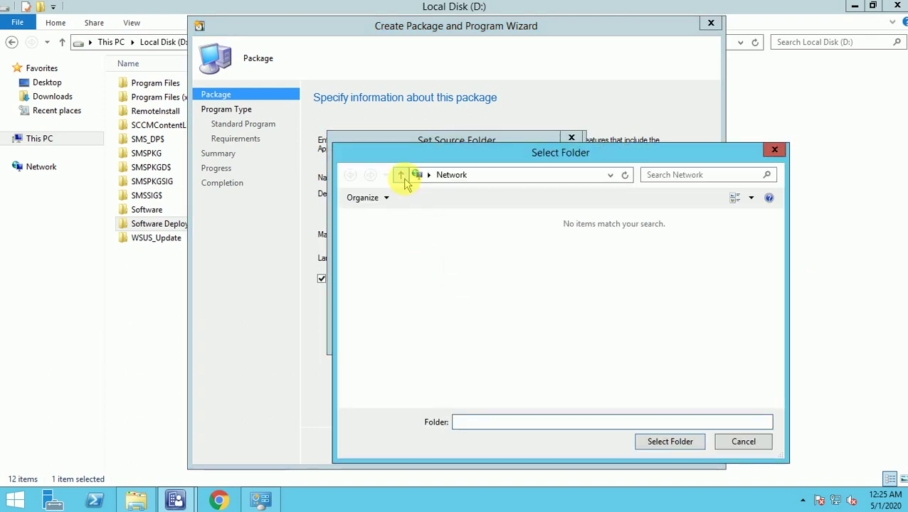
left_click(523, 175)
type("\\\\sccmlab\\")
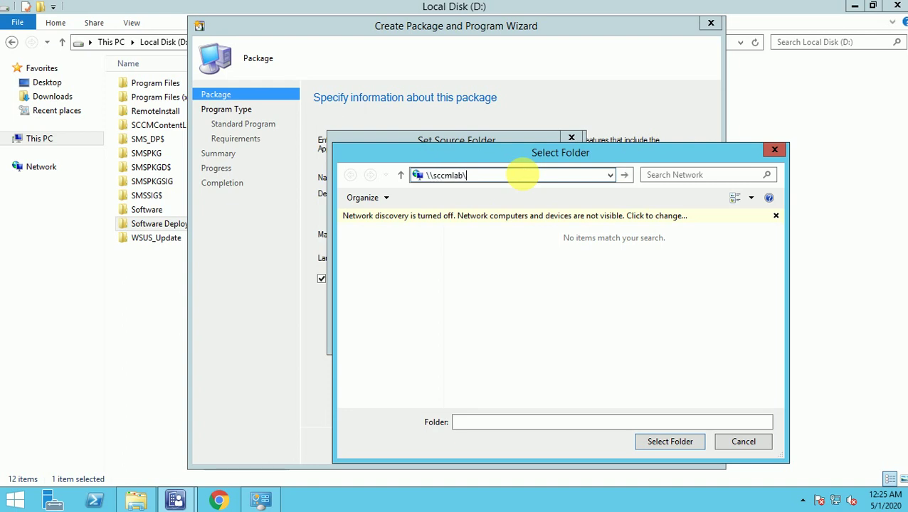
key("Return")
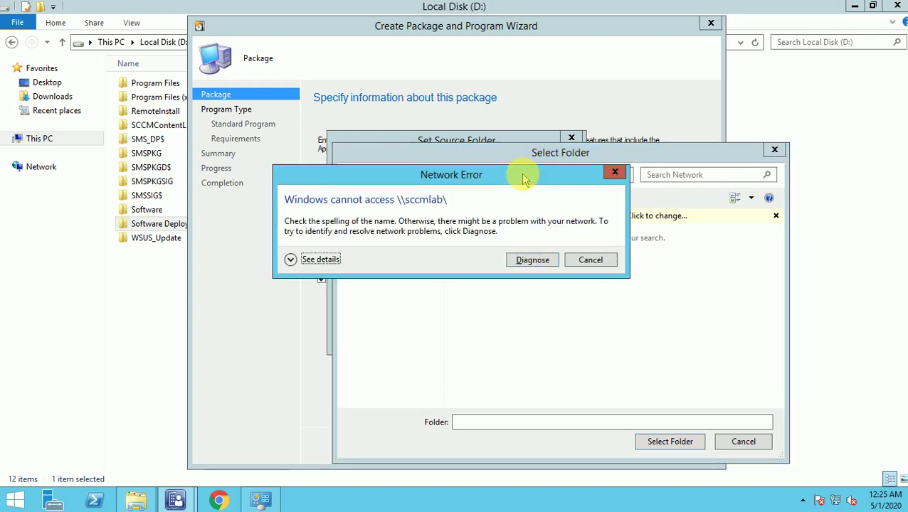
left_click(588, 259)
key("End")
key("Left")
key("Left")
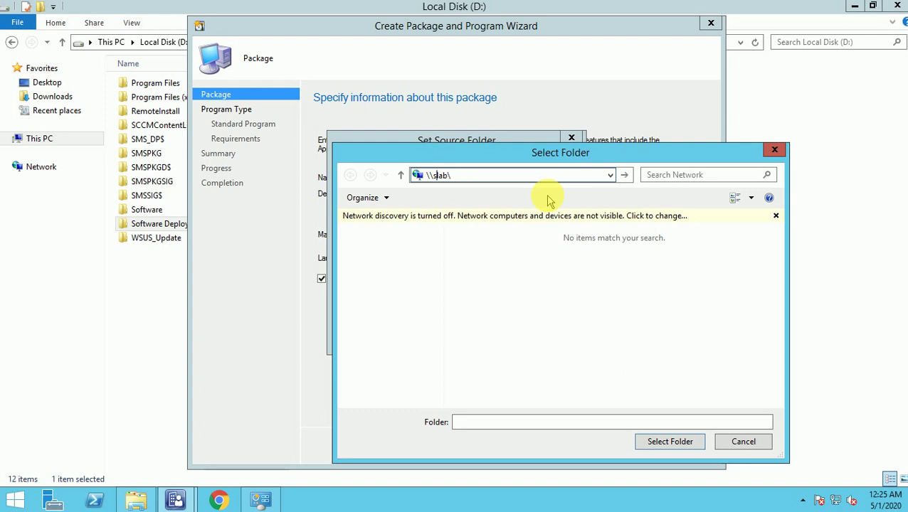
key("Return")
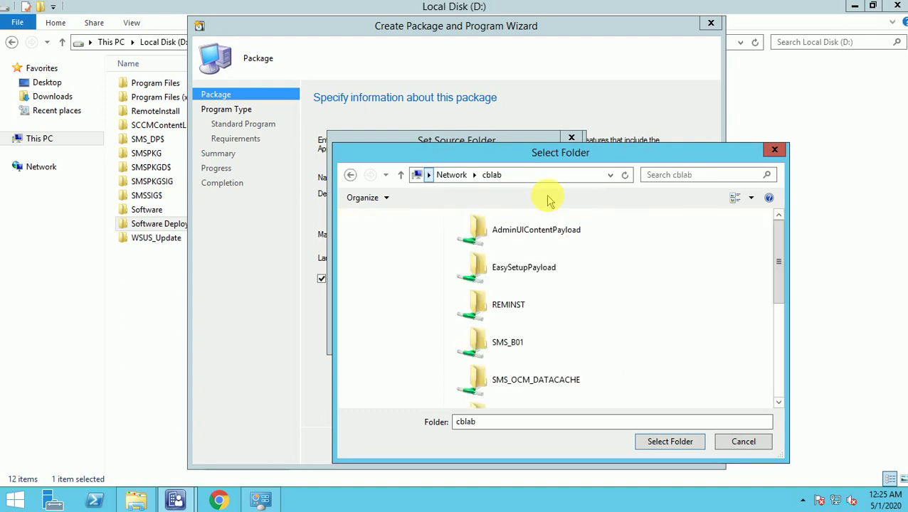
Set \\cblab\Software Deployment\GoogleChrome as the package source folder.
double_click(544, 153)
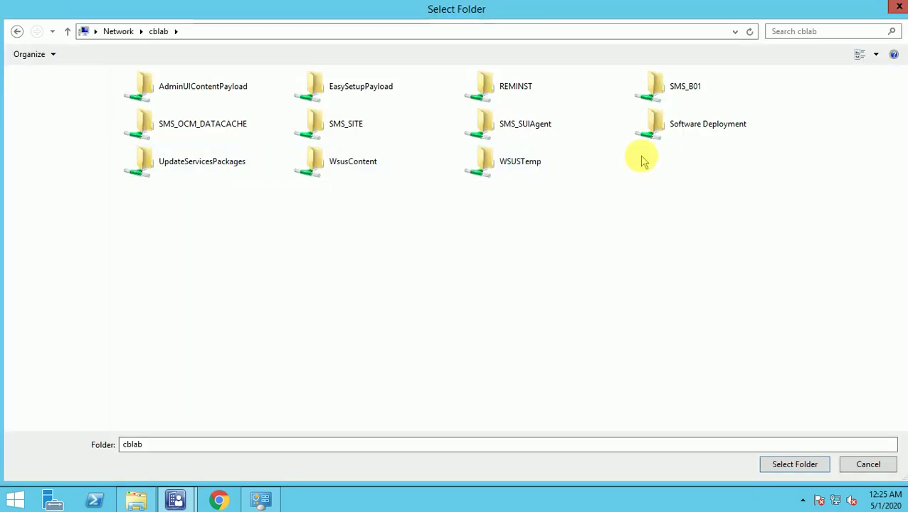
left_click(700, 133)
double_click(700, 133)
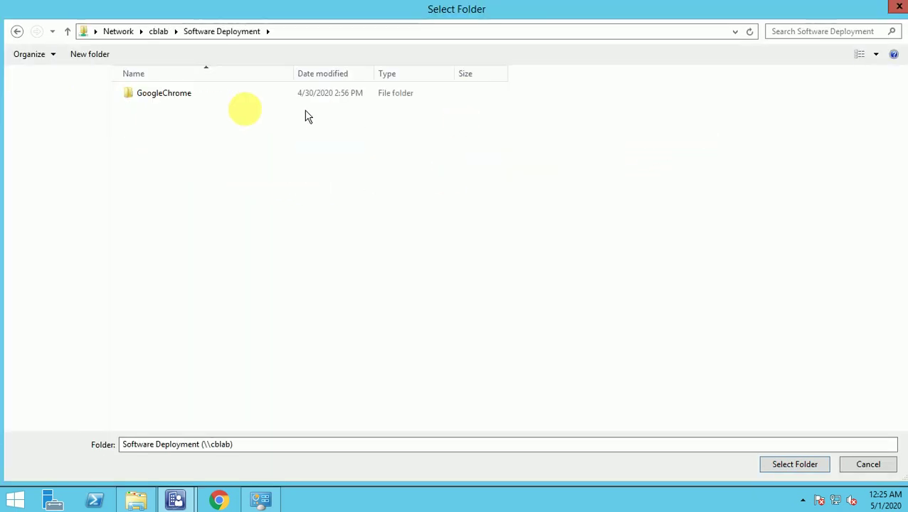
left_click(171, 96)
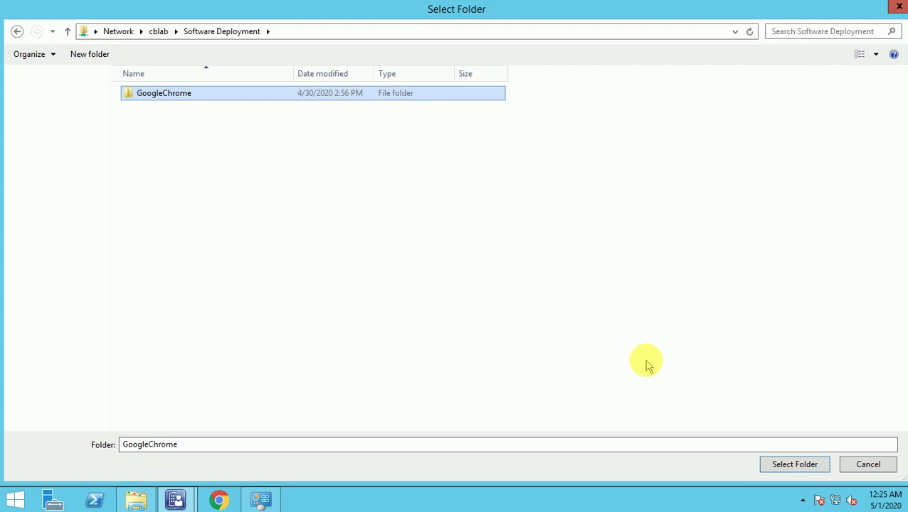
left_click(795, 466)
left_click(490, 333)
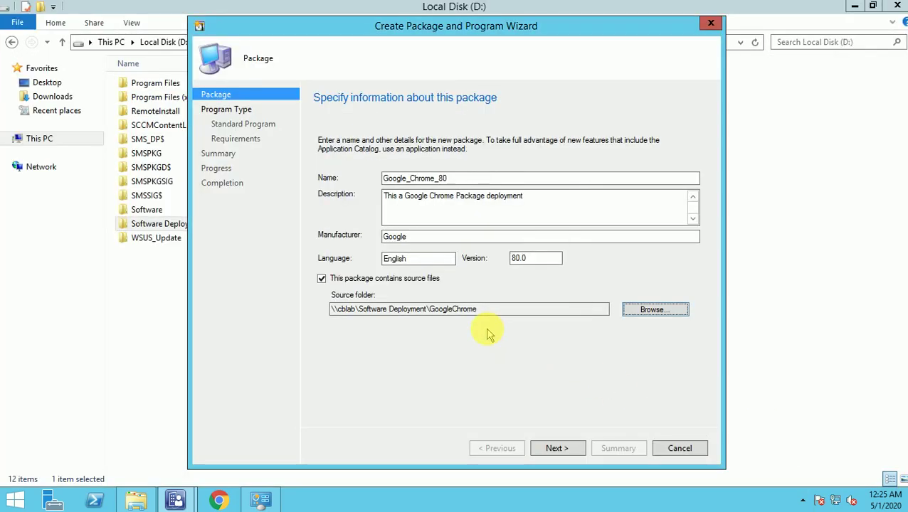
Choose 'Do not create a program' and complete the package wizard.
left_click(557, 448)
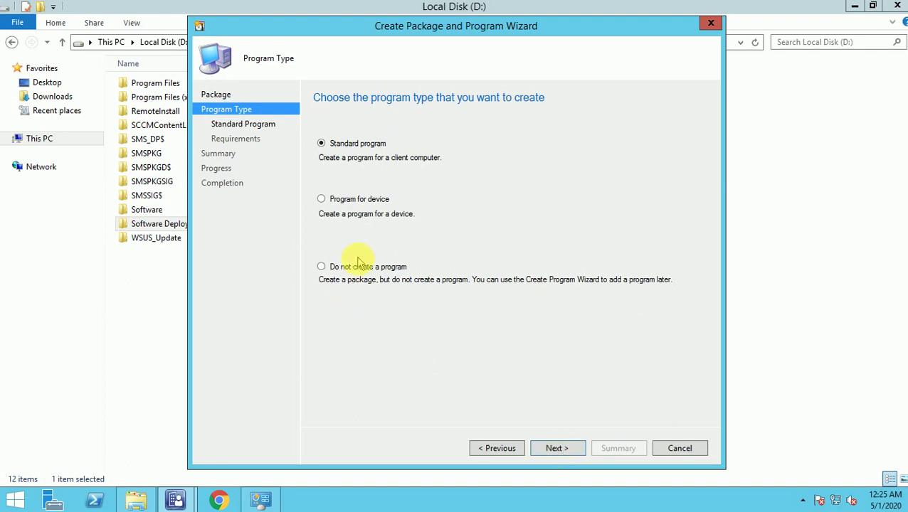
left_click(358, 268)
left_click(561, 449)
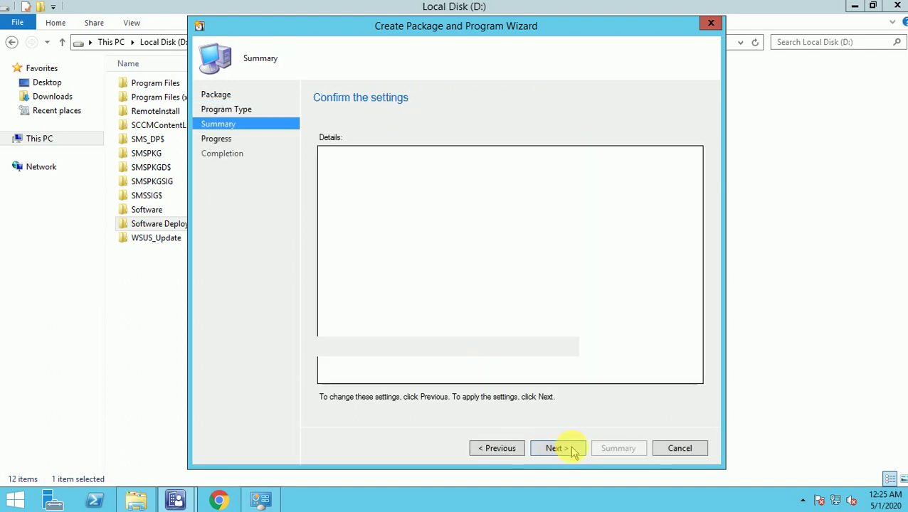
left_click(574, 451)
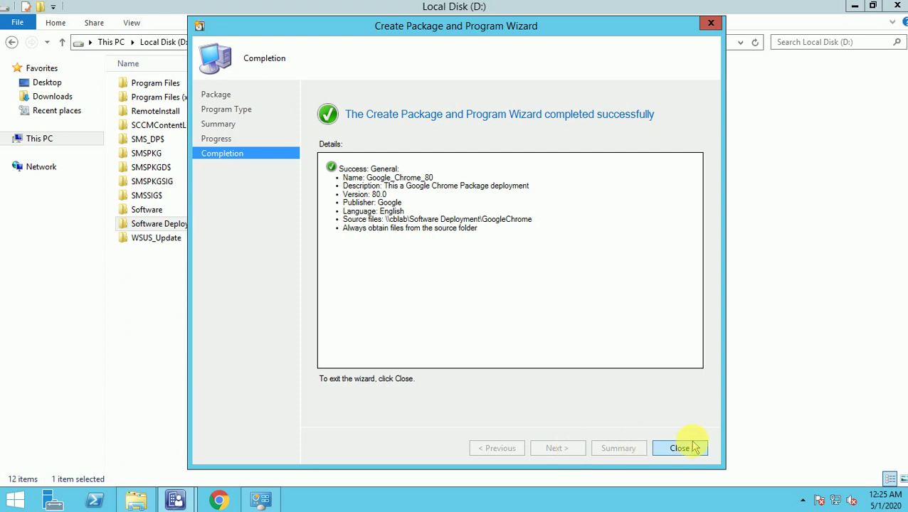
left_click(690, 449)
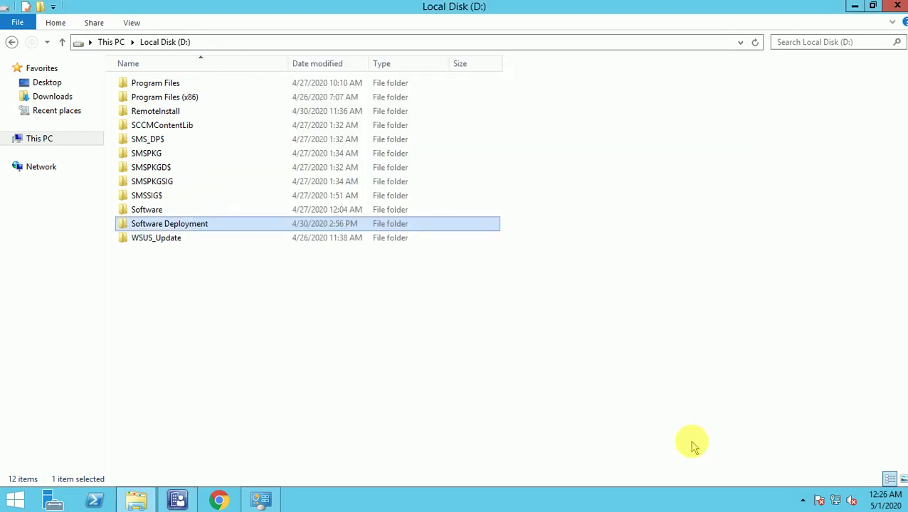
left_click(177, 500)
left_click(261, 192)
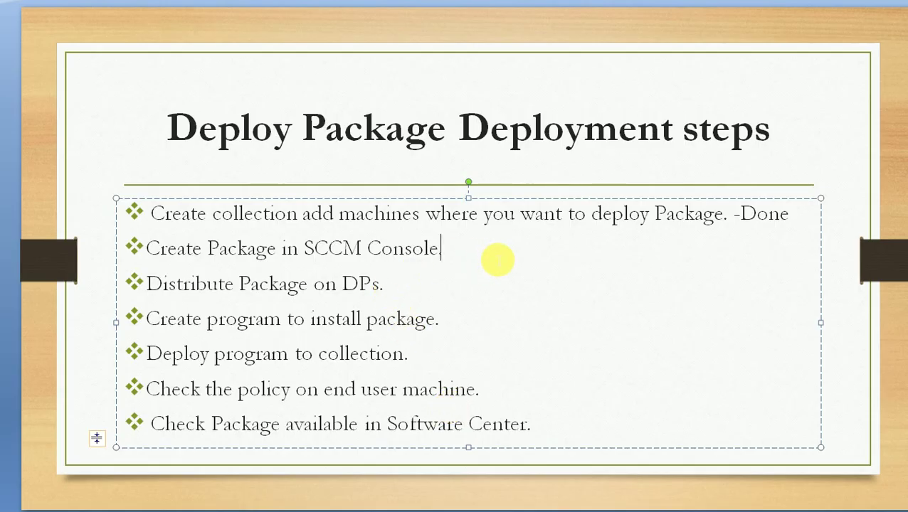
type("=")
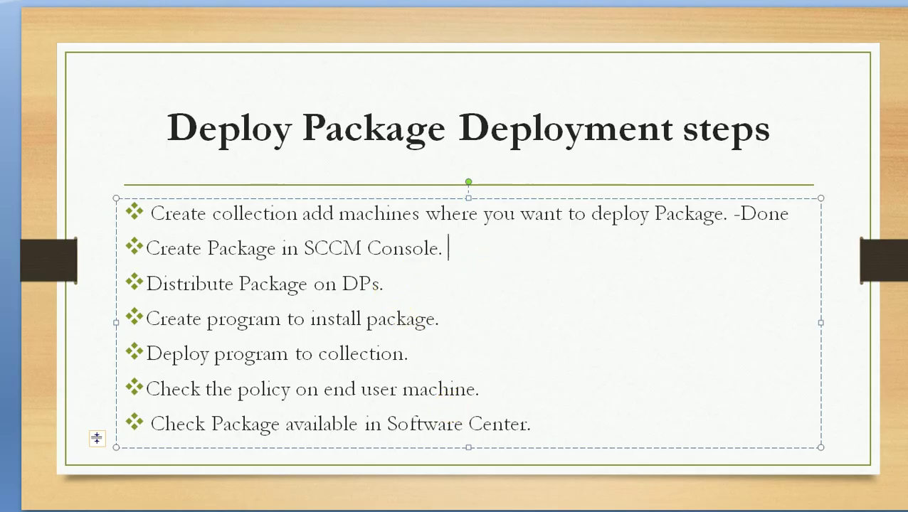
key("BackSpace")
type("- Done")
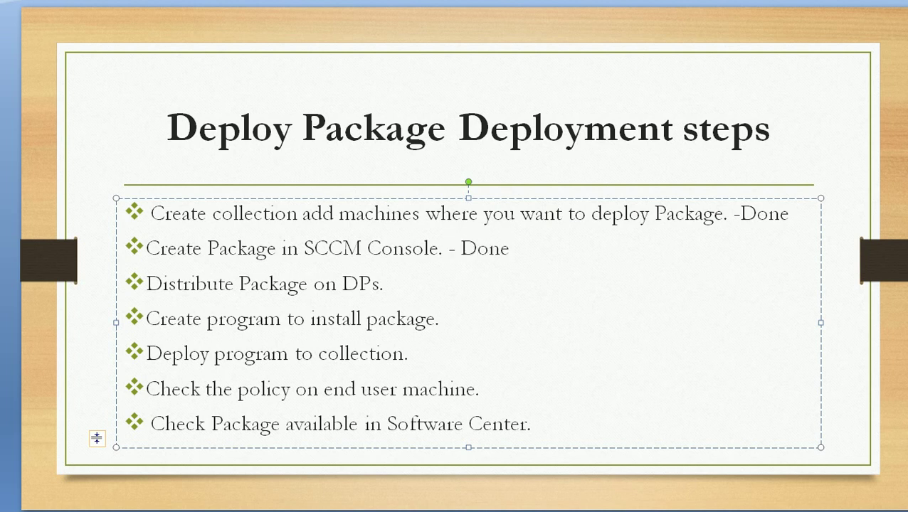
left_click(407, 283)
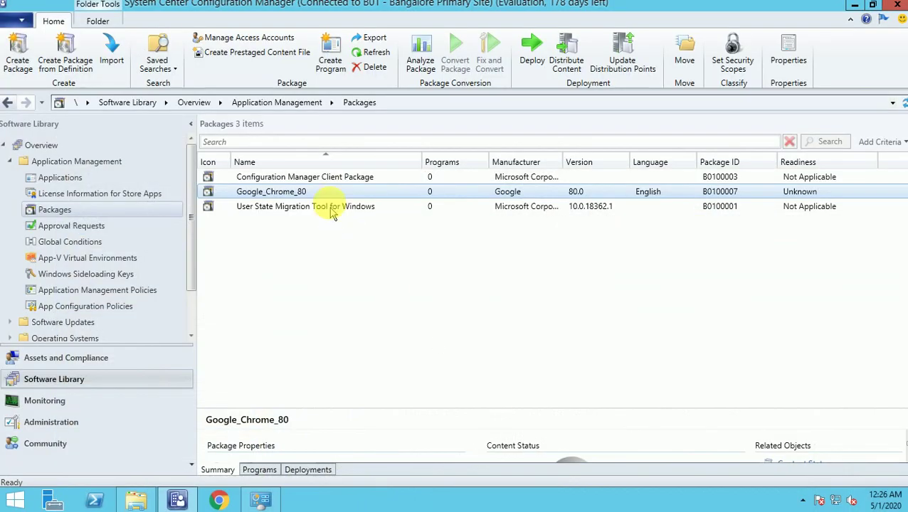
Select Google_Chrome_80 and review its Summary, Programs and Deployments details.
left_click(313, 191)
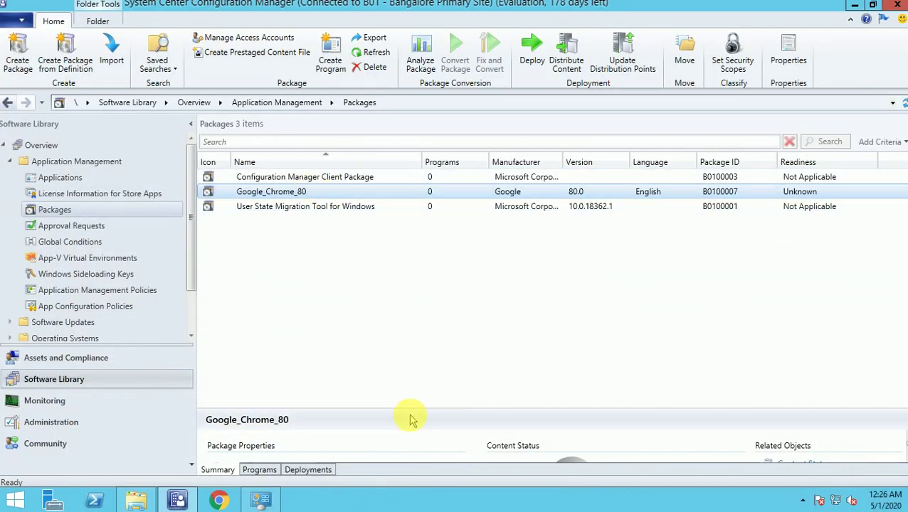
left_click_drag(411, 408, 387, 307)
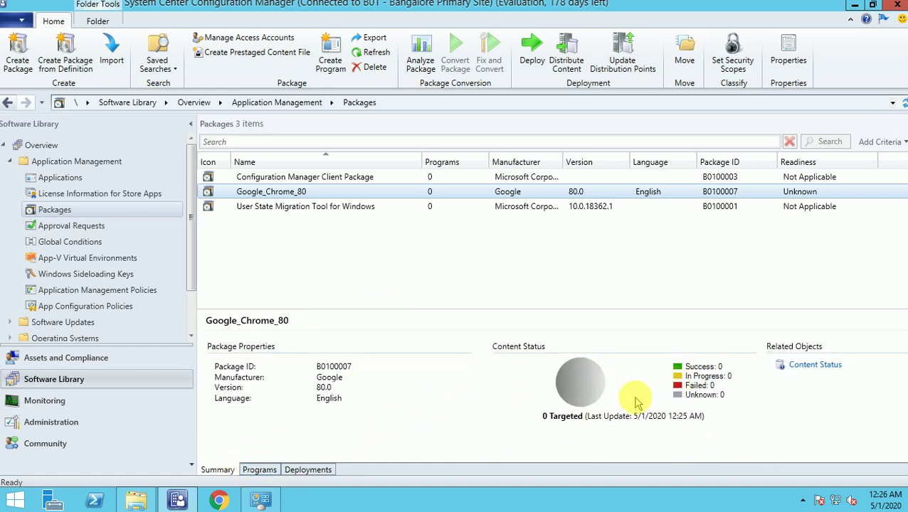
left_click(263, 470)
left_click(312, 470)
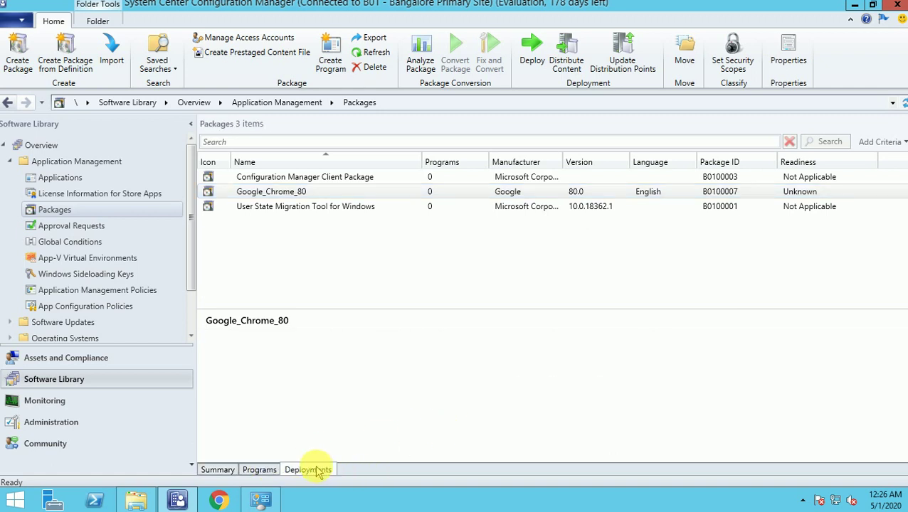
left_click(215, 470)
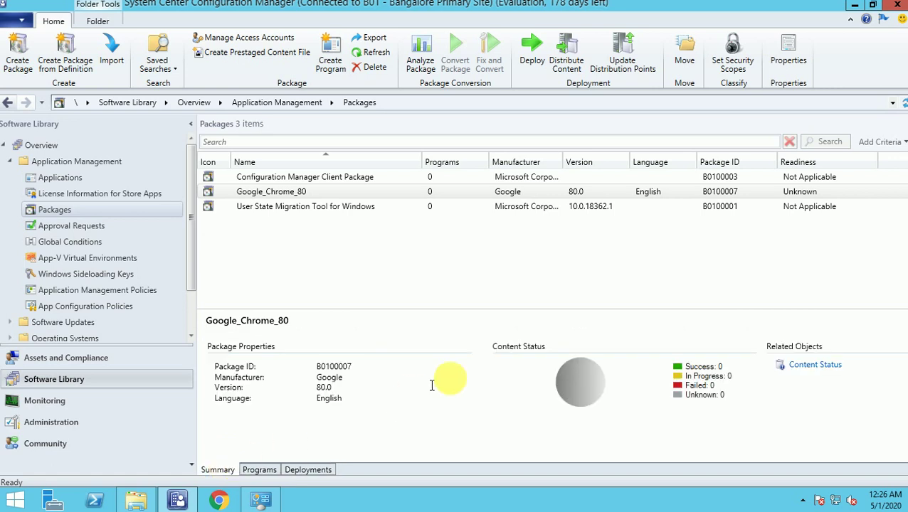
Start Distribute Content and add the site's distribution point CBLAB.VANSH.COM.
right_click(332, 190)
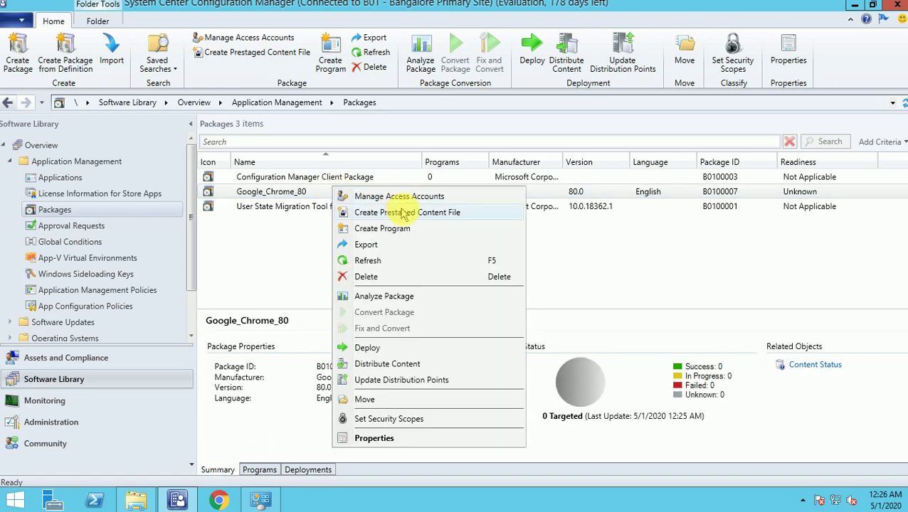
left_click(402, 365)
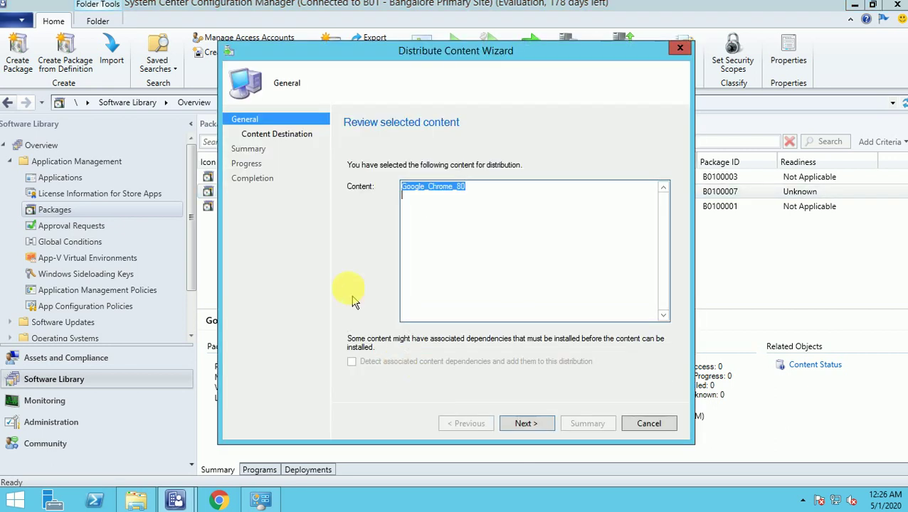
left_click(523, 423)
left_click(627, 220)
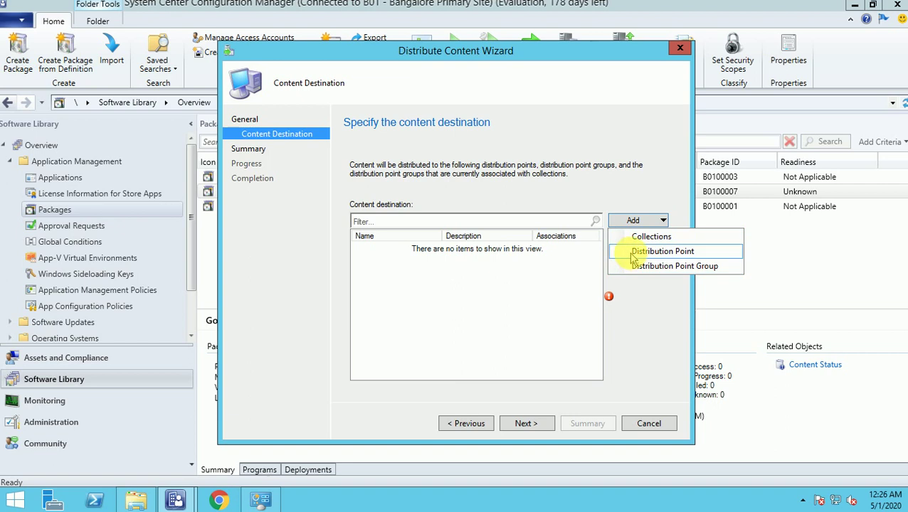
left_click(634, 253)
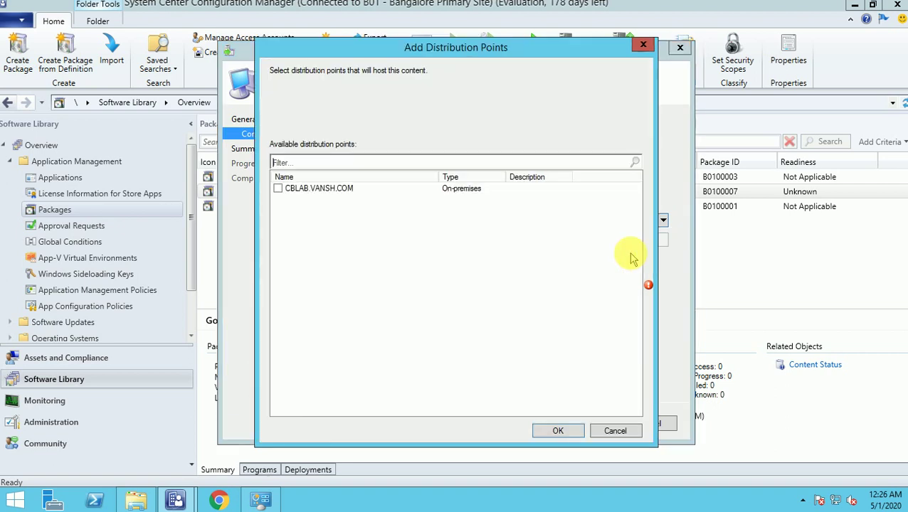
left_click(278, 189)
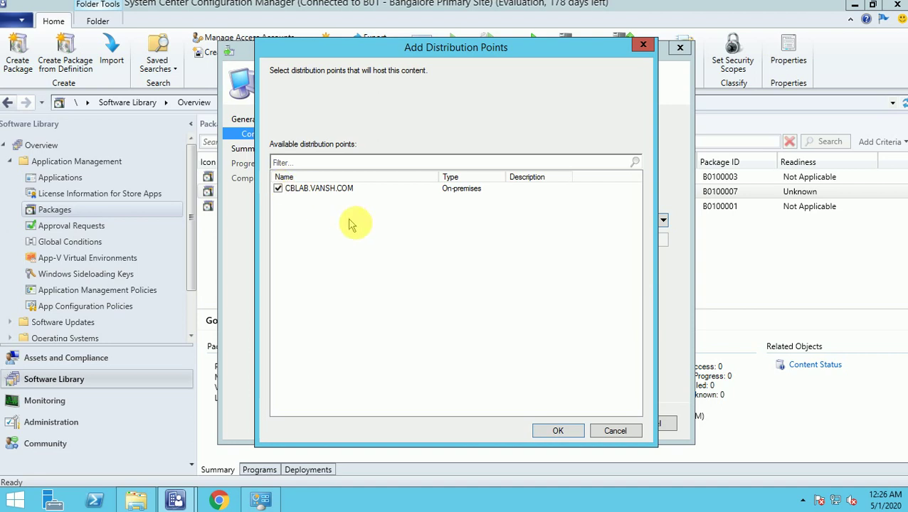
left_click(558, 431)
Finish the distribution wizard and check the packages' content status.
left_click(377, 253)
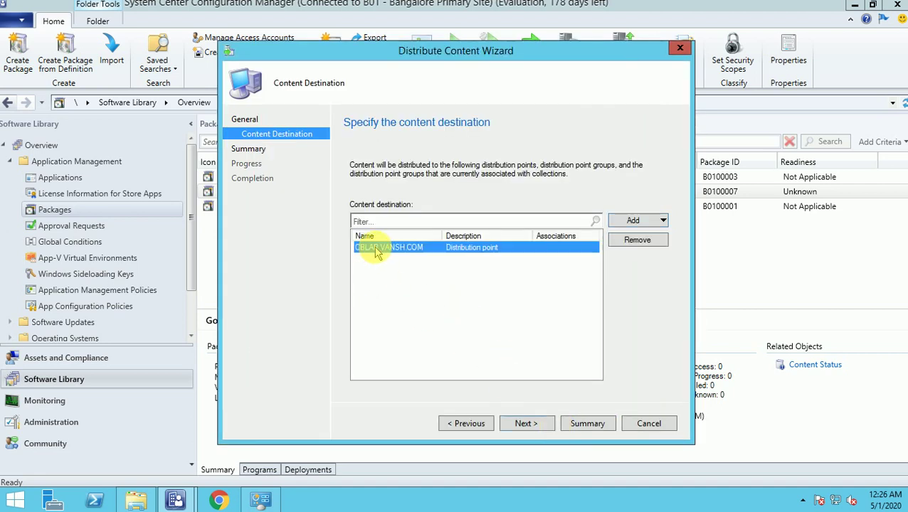
left_click(525, 424)
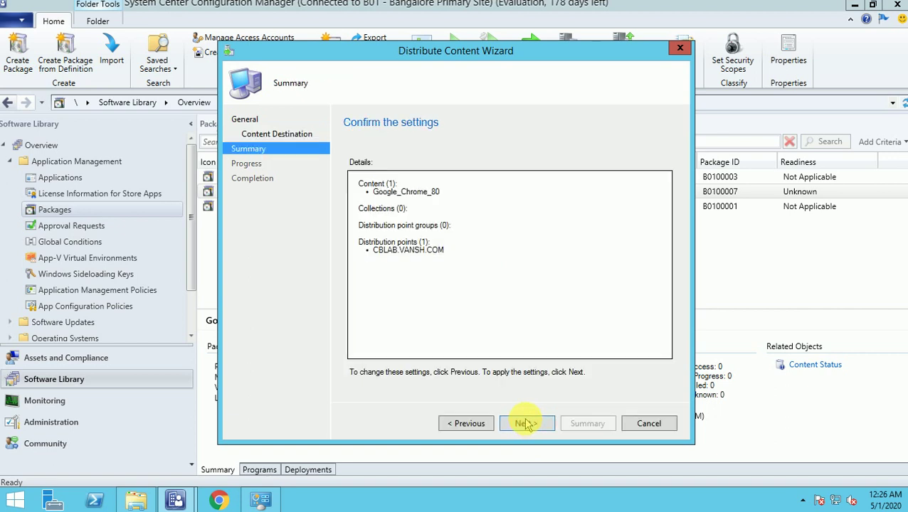
left_click(525, 423)
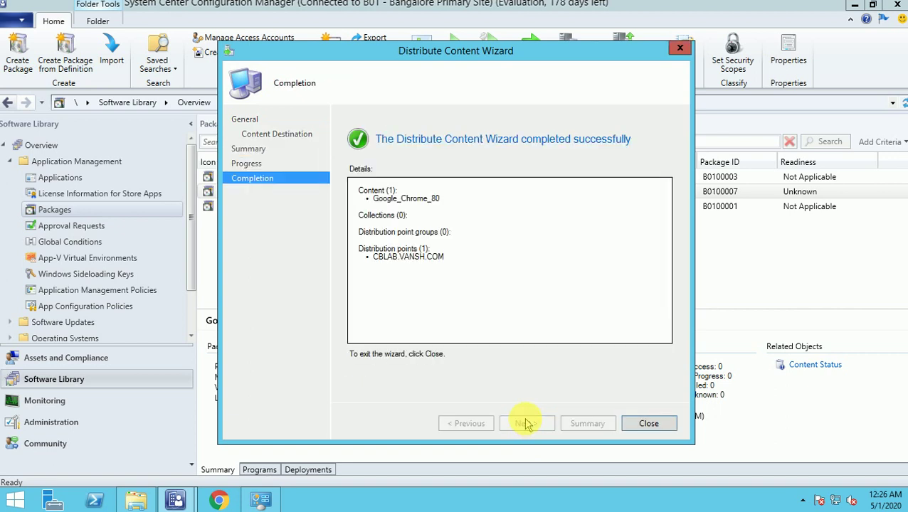
left_click(644, 426)
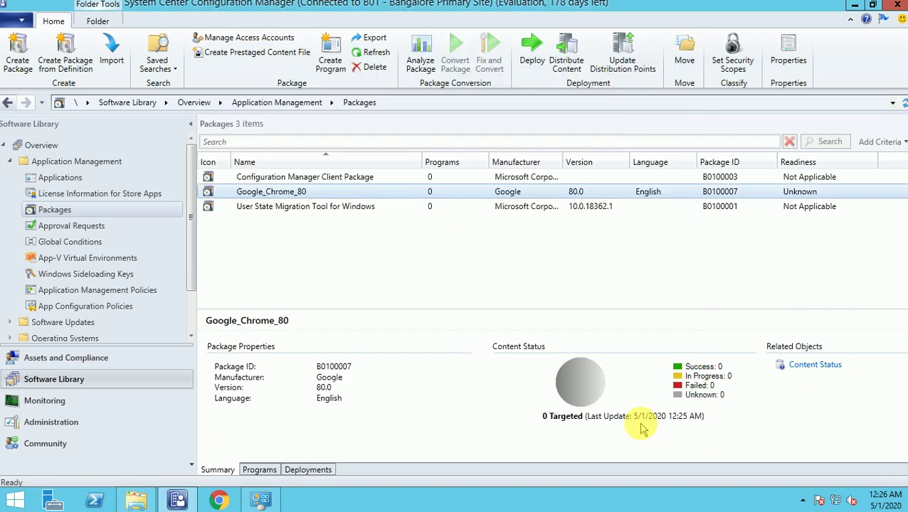
left_click(339, 267)
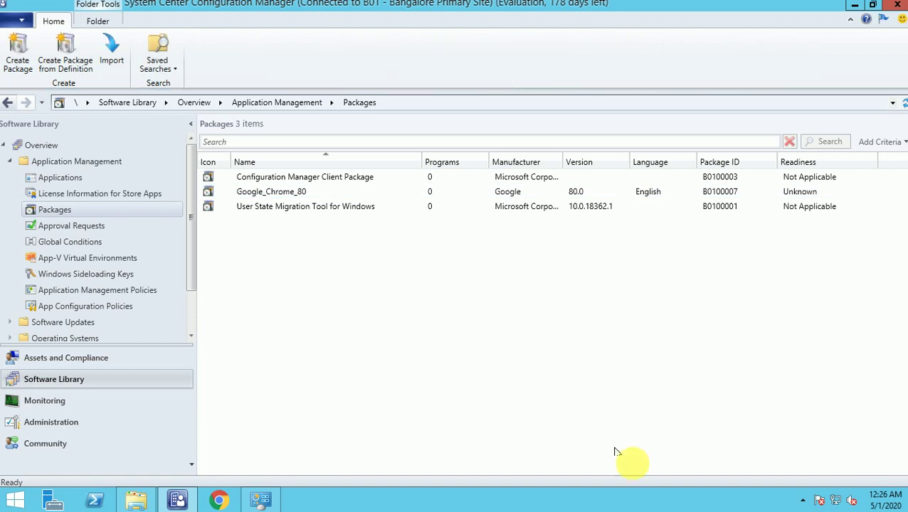
left_click(305, 176)
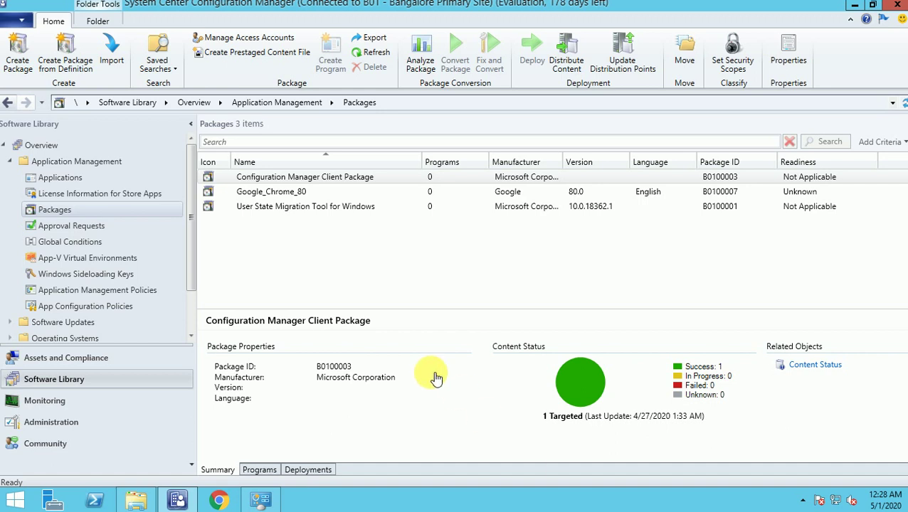
Append '- Done' after 'Distribute Package on DPs.' on the deployment steps slide.
left_click(288, 194)
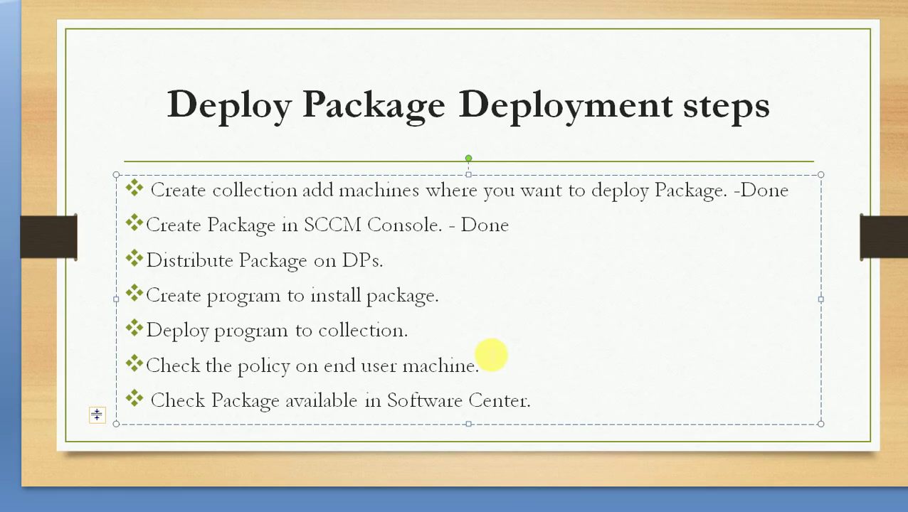
left_click(473, 255)
type("- D")
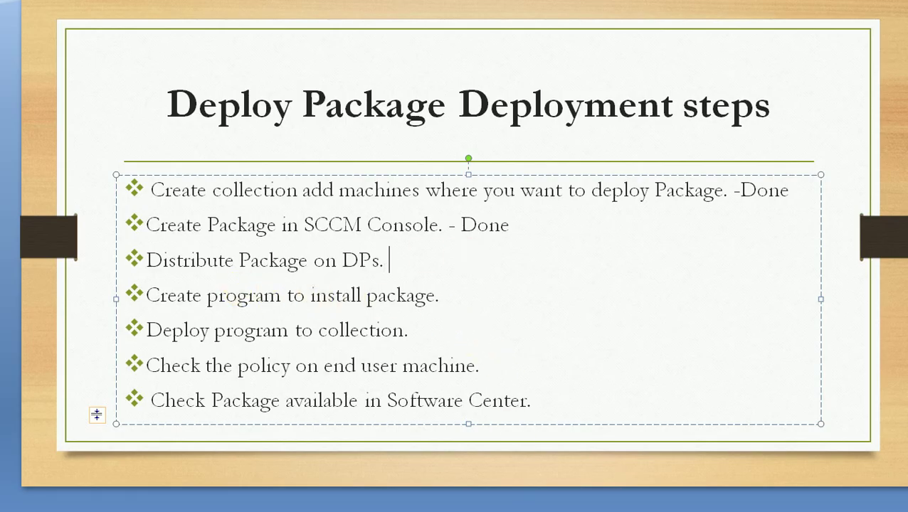
type("one")
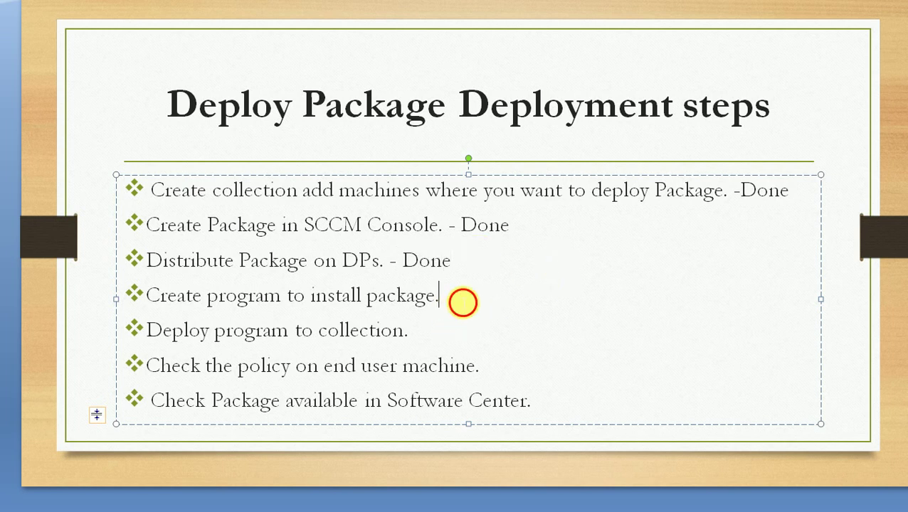
type(" -")
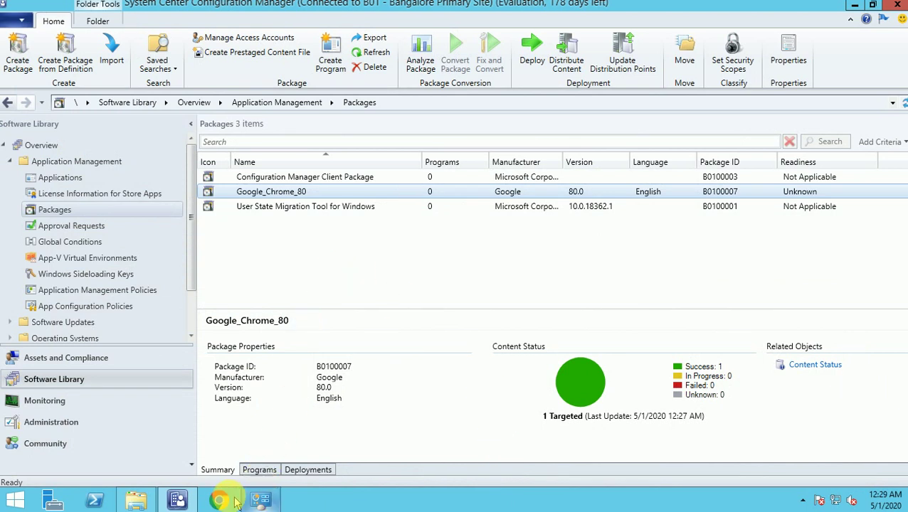
Create a standard program Google_Chrome with command ChromeStandaloneSetup64.exe /install.
right_click(348, 195)
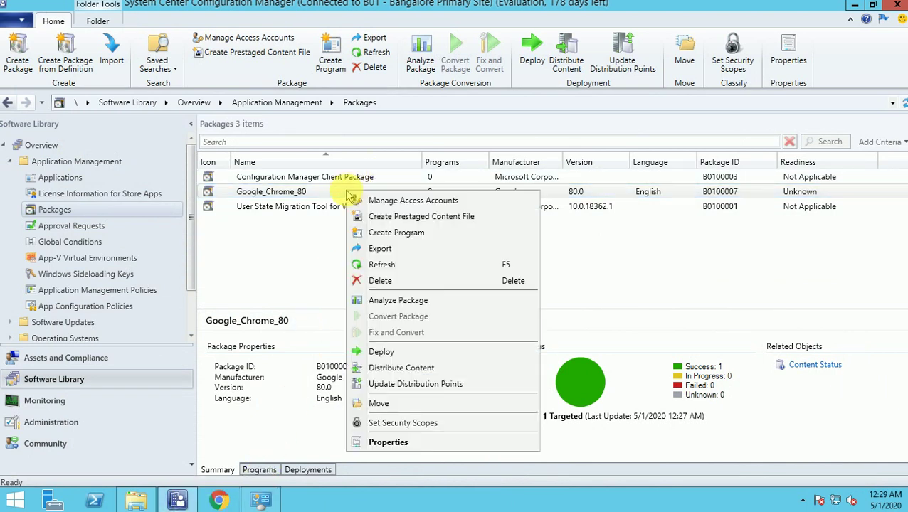
left_click(399, 232)
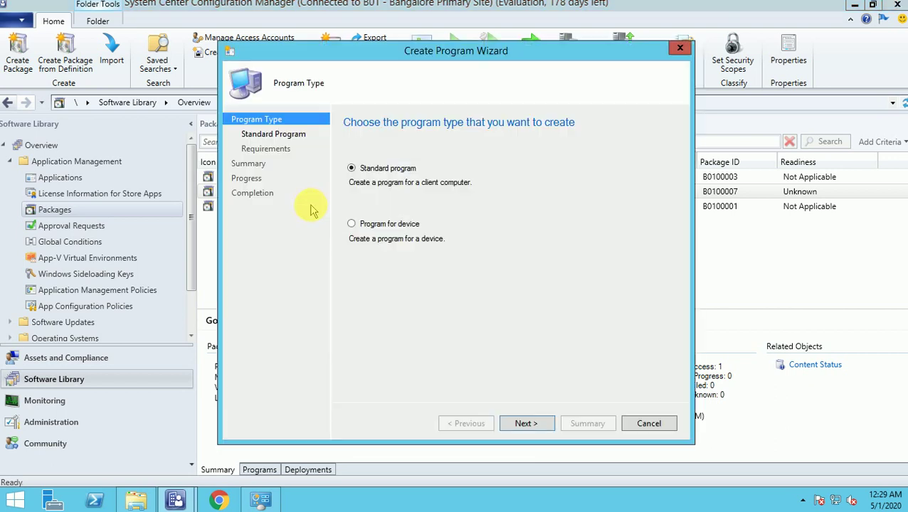
left_click(530, 427)
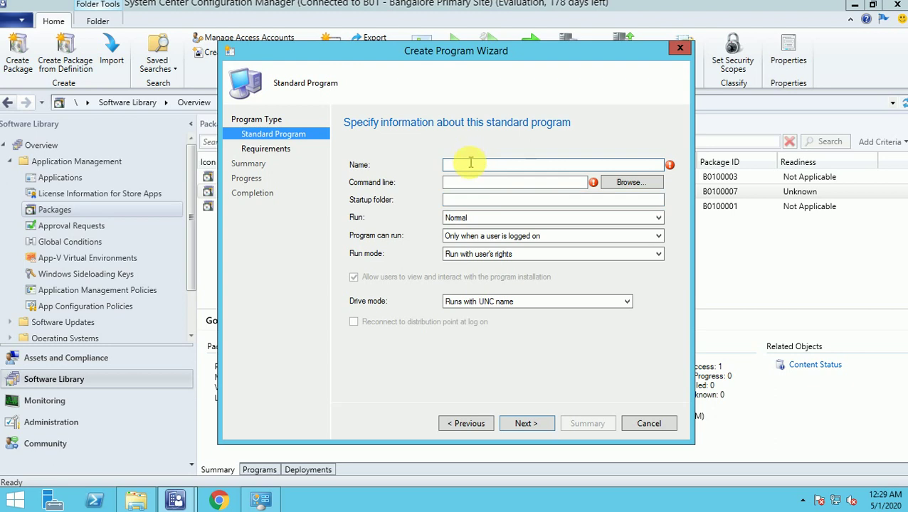
type("Google_Chrome")
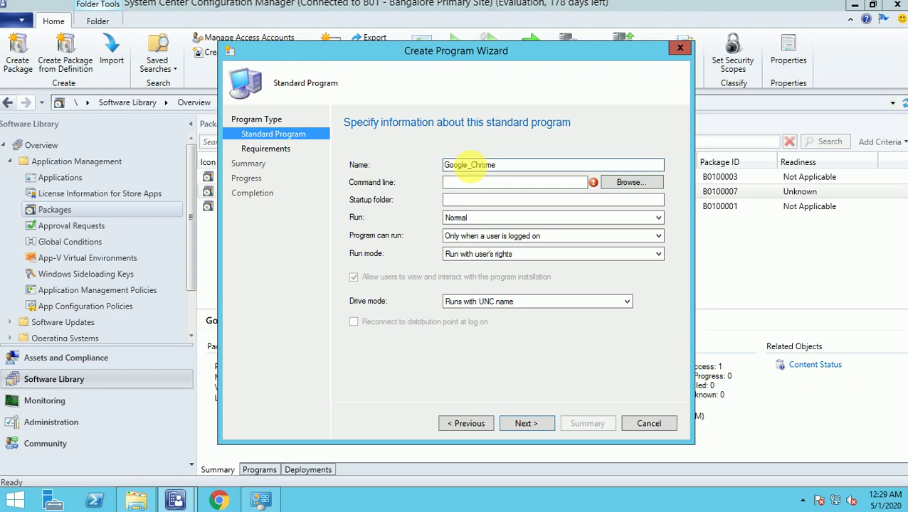
key("Tab")
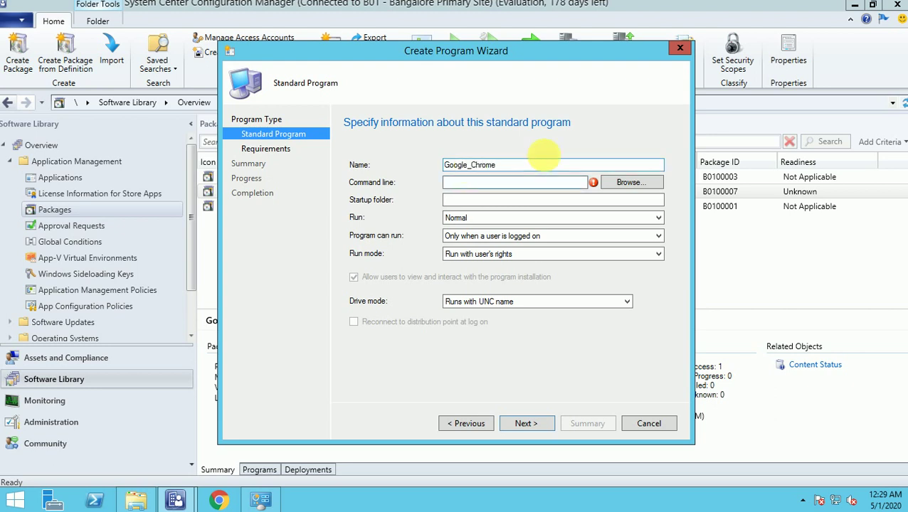
left_click(629, 183)
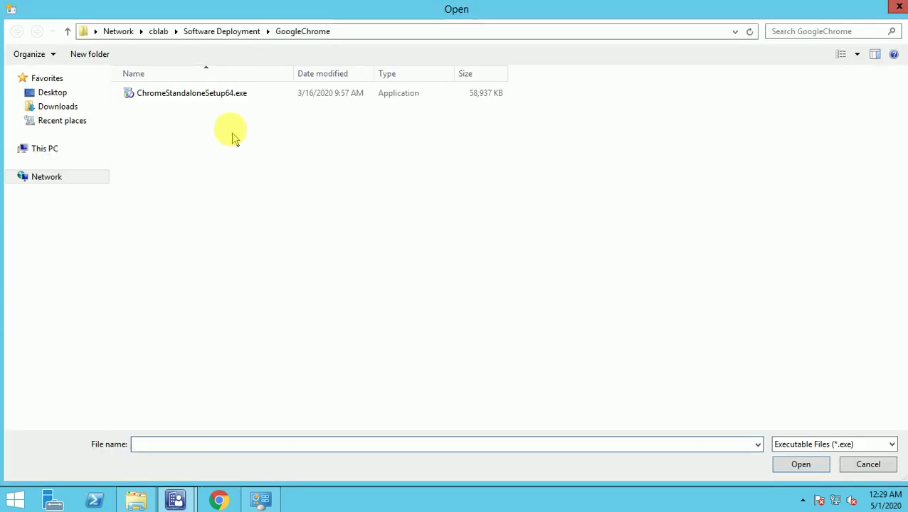
double_click(213, 93)
left_click(557, 183)
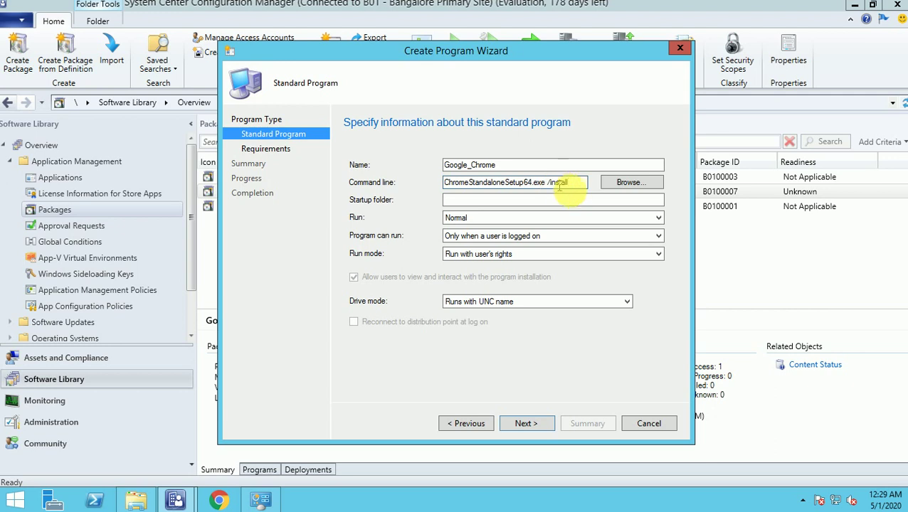
Run it Hidden, whether or not a user is logged on, and continue to requirements.
left_click(518, 221)
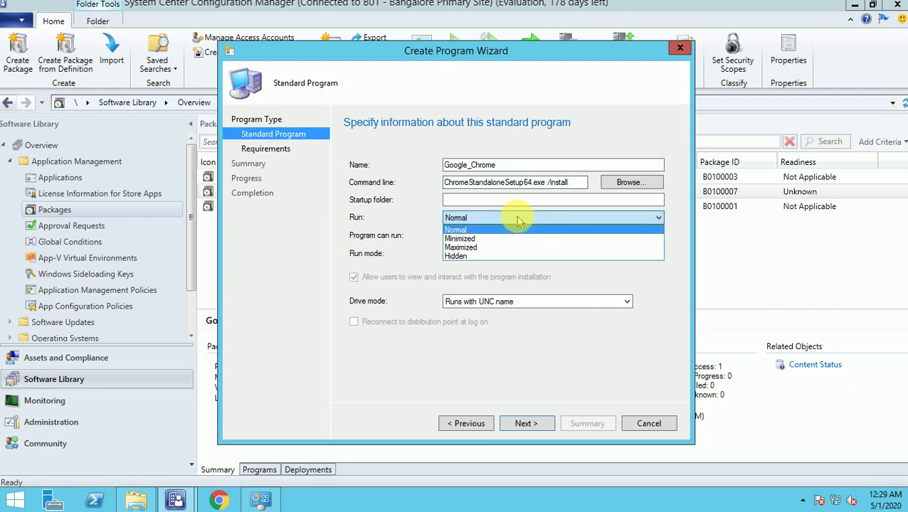
left_click(493, 256)
left_click(479, 237)
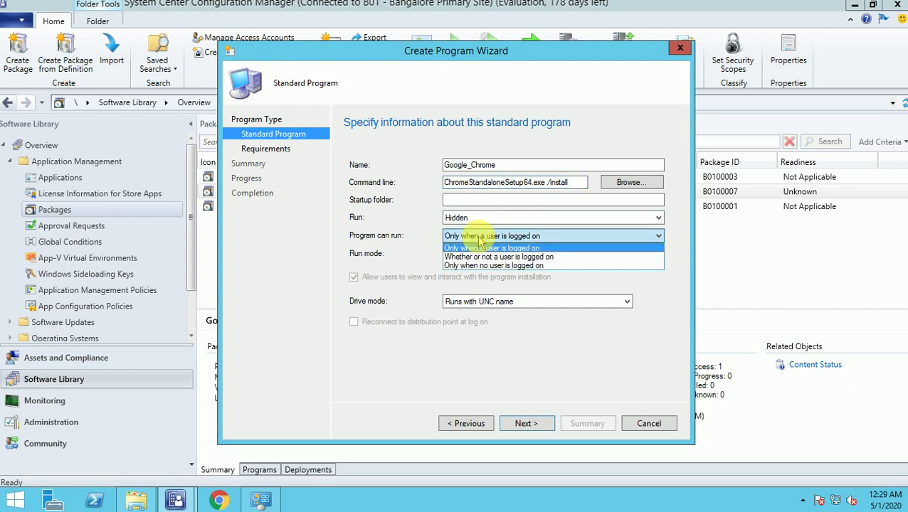
left_click(467, 219)
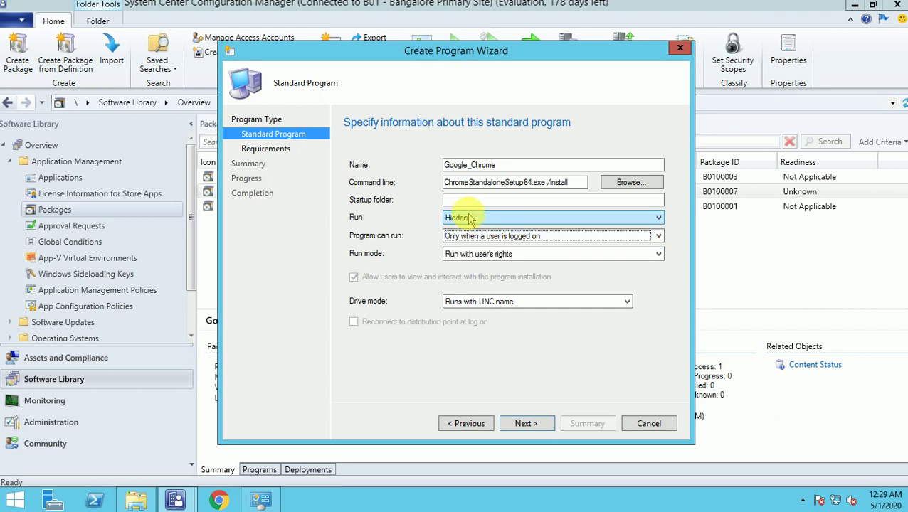
left_click(470, 219)
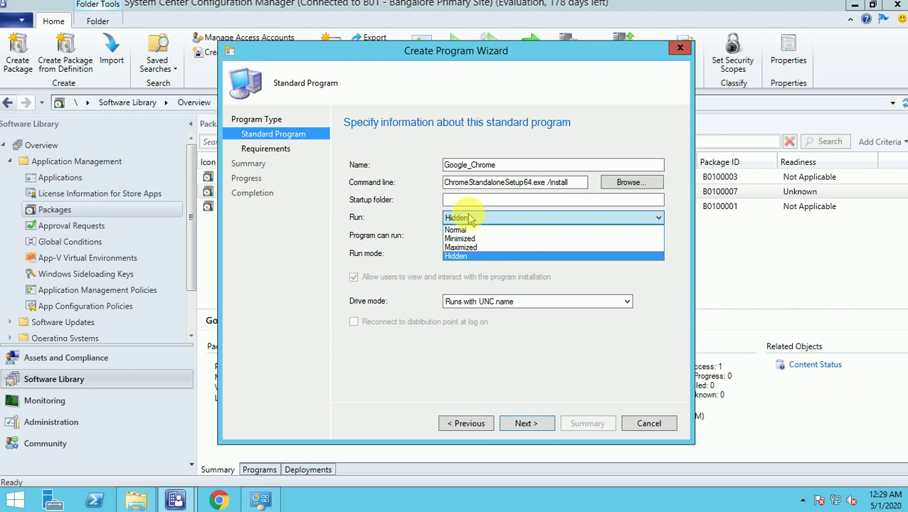
left_click(475, 255)
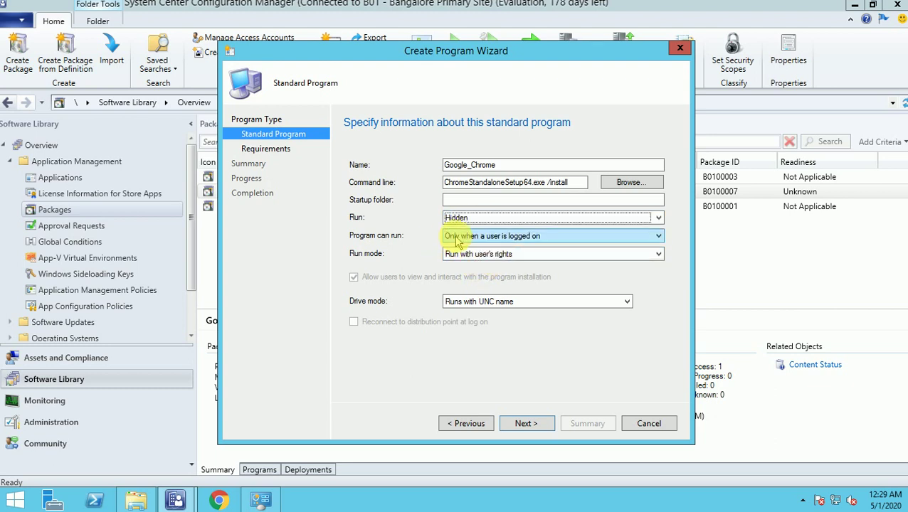
left_click(456, 242)
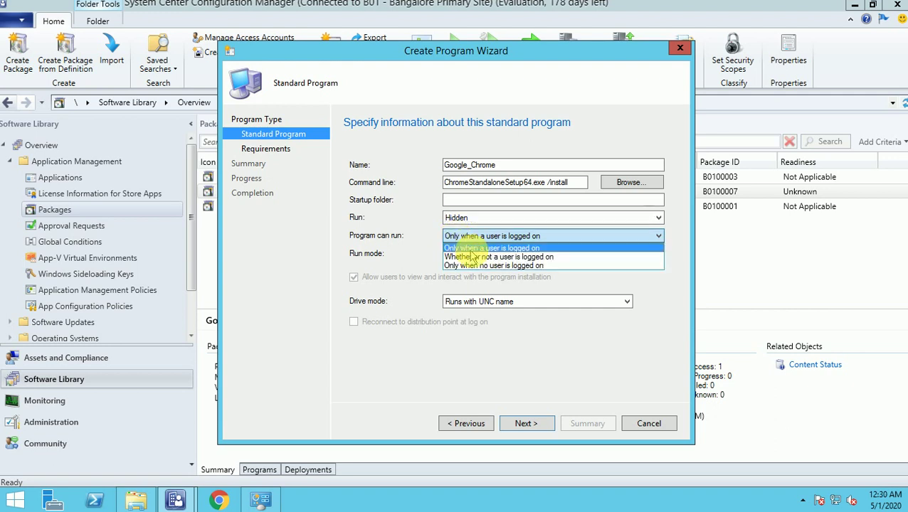
left_click(475, 258)
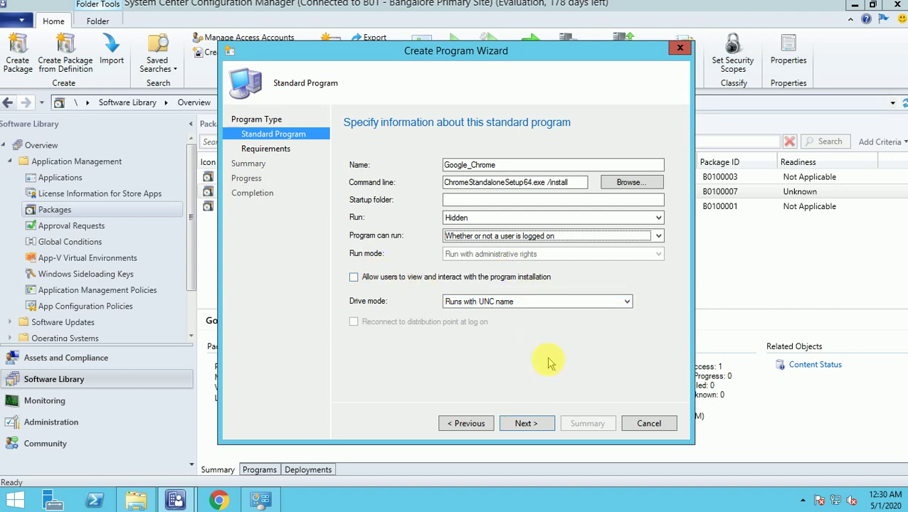
left_click(527, 423)
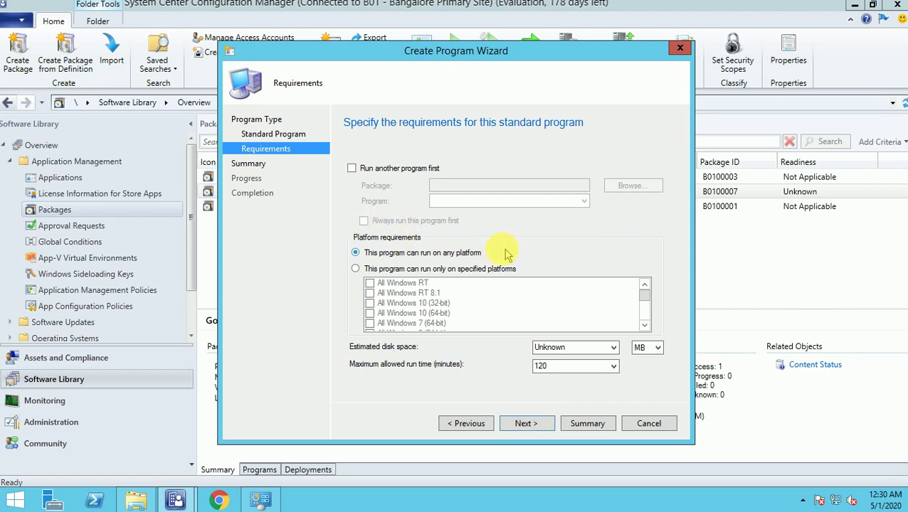
Keep any platform, with 200 MB estimated disk space and a 15-minute maximum run time.
left_click(421, 273)
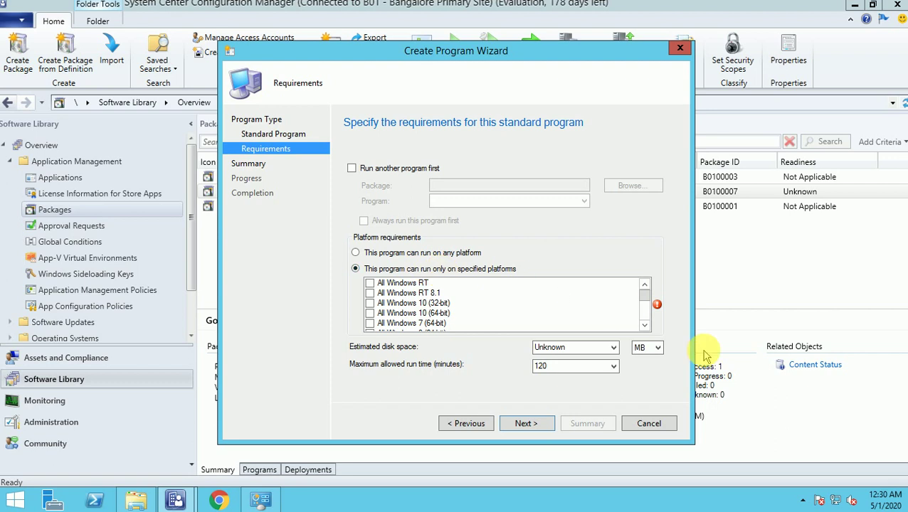
left_click(644, 326)
left_click(644, 326)
left_click(645, 326)
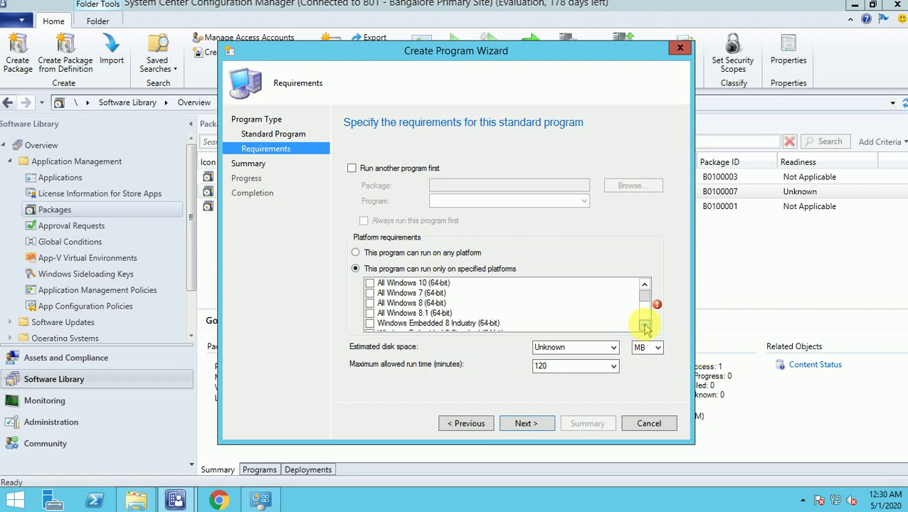
left_click(439, 255)
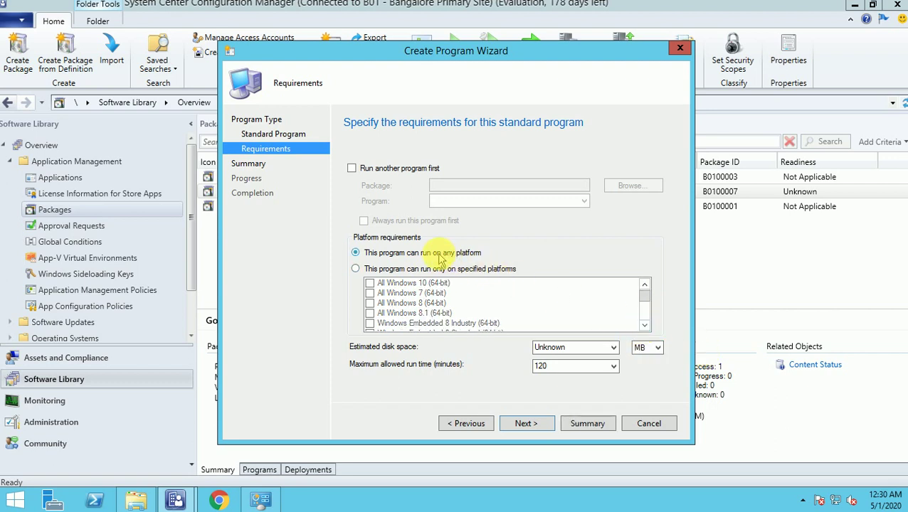
left_click(596, 349)
key("BackSpace")
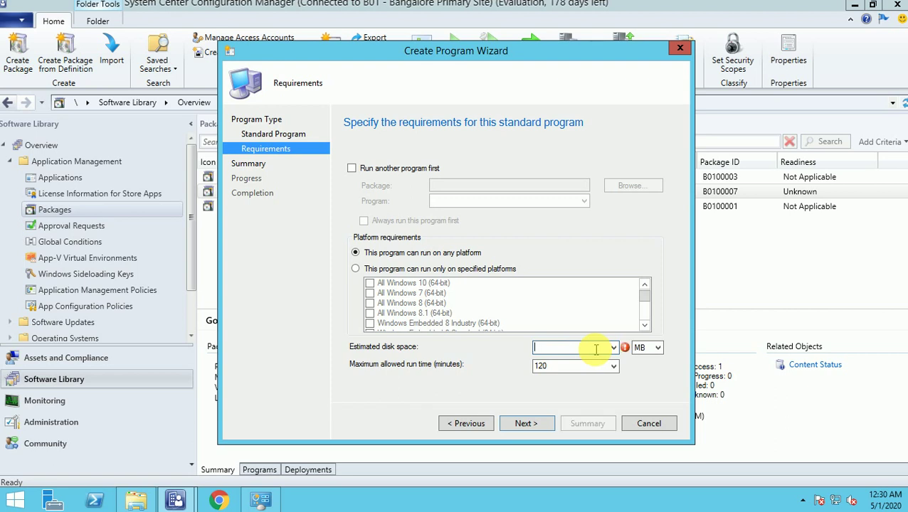
type("1")
key("BackSpace")
type("200")
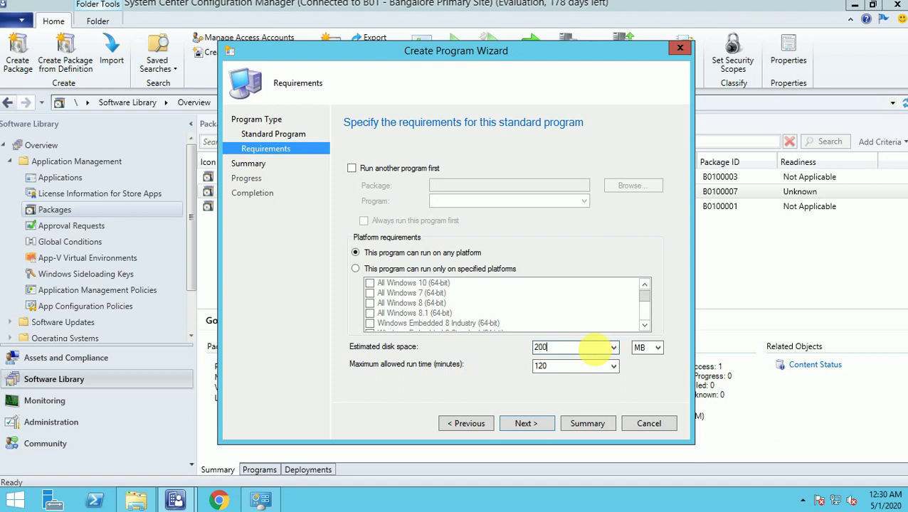
double_click(597, 366)
type("15")
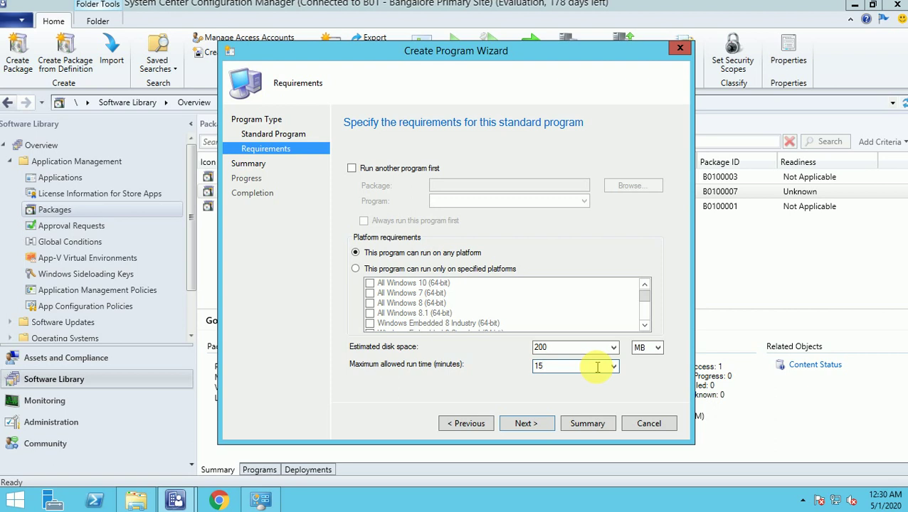
Finish the program wizard and show Google_Chrome under Programs with the Command Line column widened.
left_click(525, 423)
left_click(525, 424)
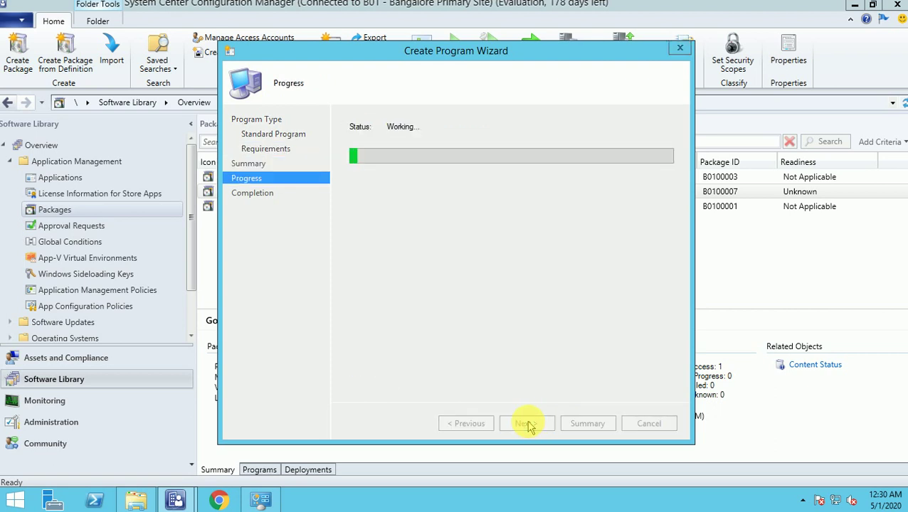
left_click(648, 424)
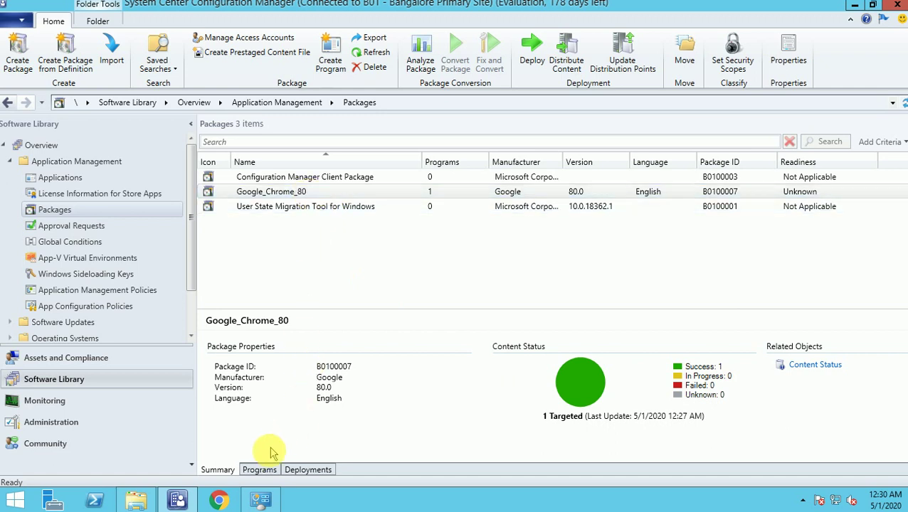
left_click(259, 469)
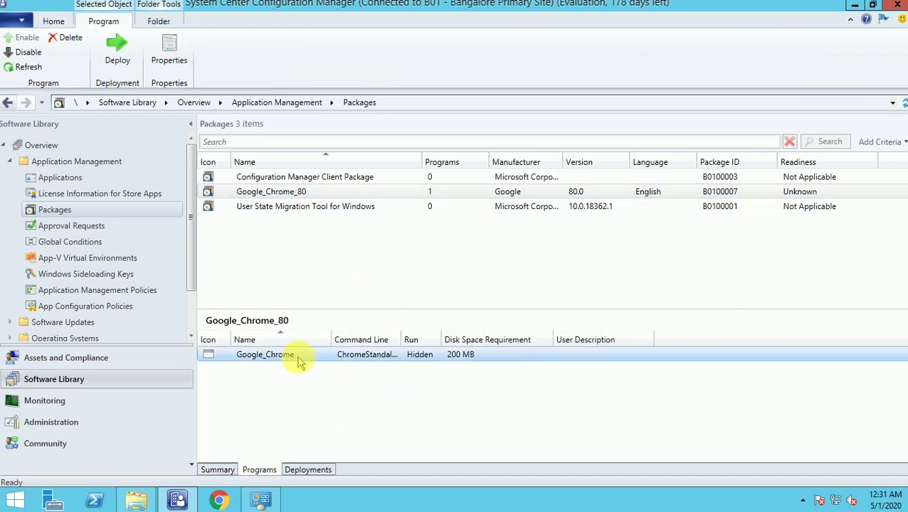
double_click(402, 340)
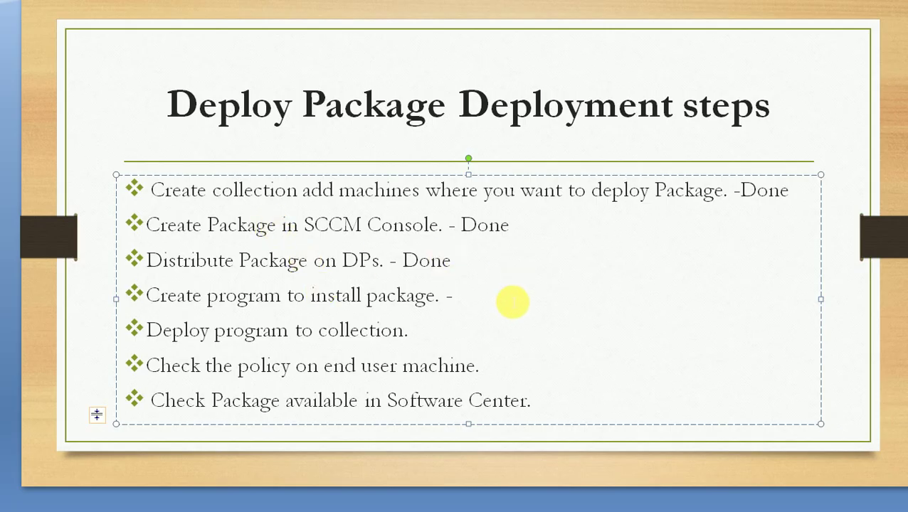
Complete '-Done' on the create-program bullet and add ' -' after the deploy-program bullet.
type("e")
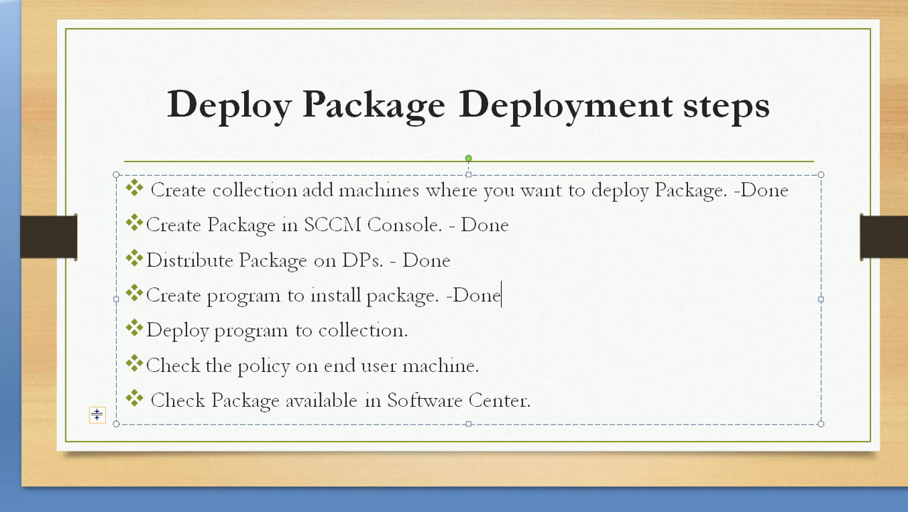
left_click(441, 331)
type("-")
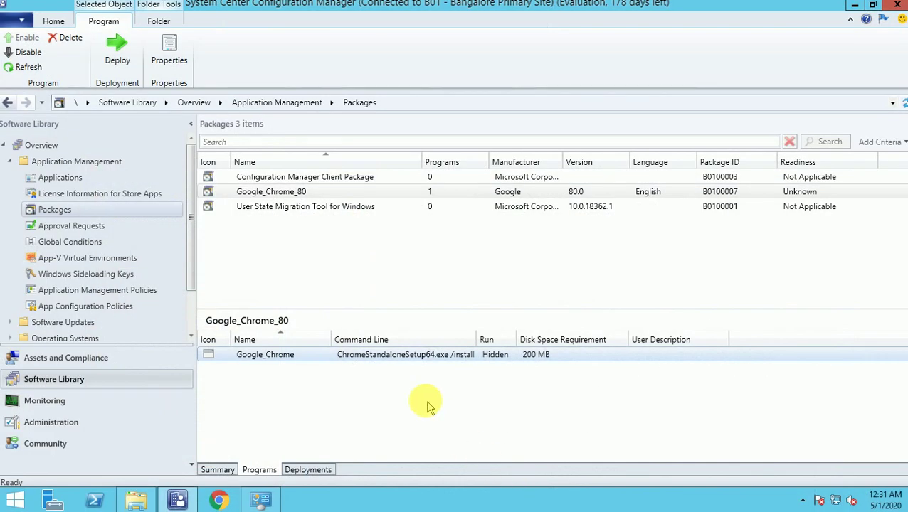
Deploy the Google_Chrome program, targeting the Google_Chrome device collection.
right_click(397, 360)
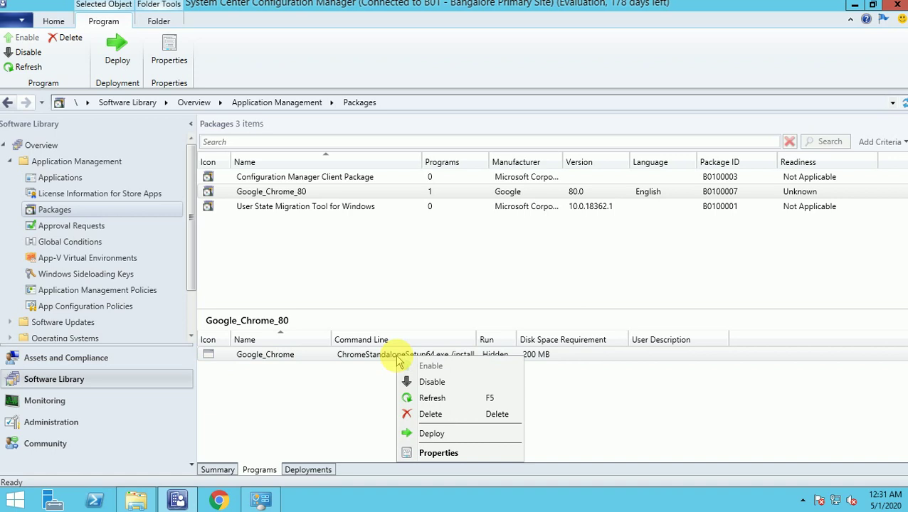
left_click(441, 433)
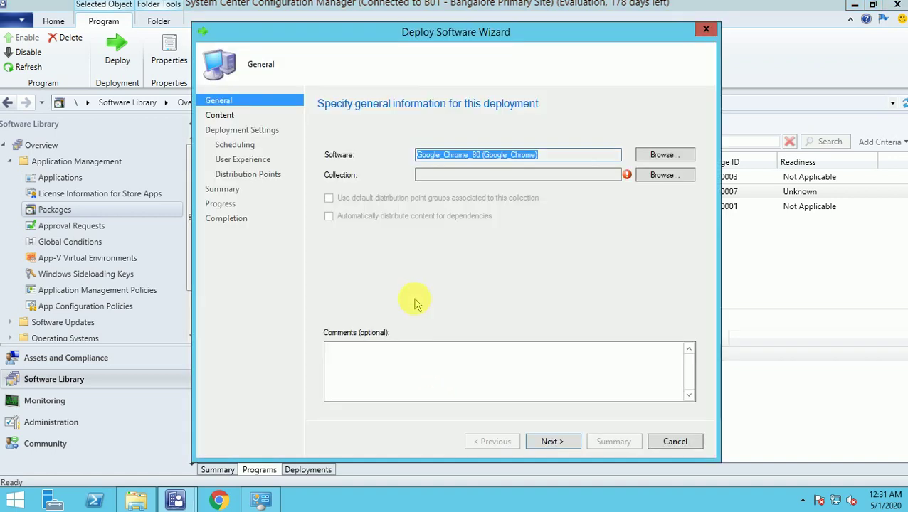
left_click(665, 175)
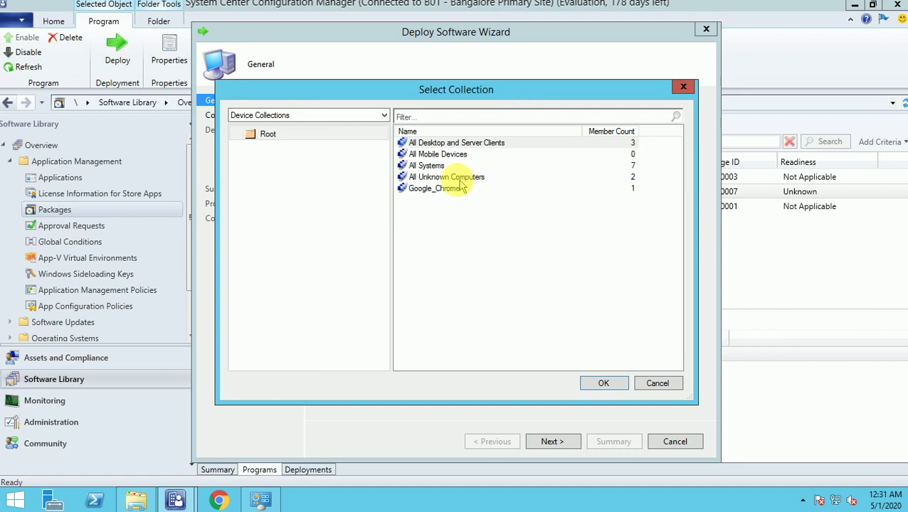
left_click(431, 166)
left_click(432, 189)
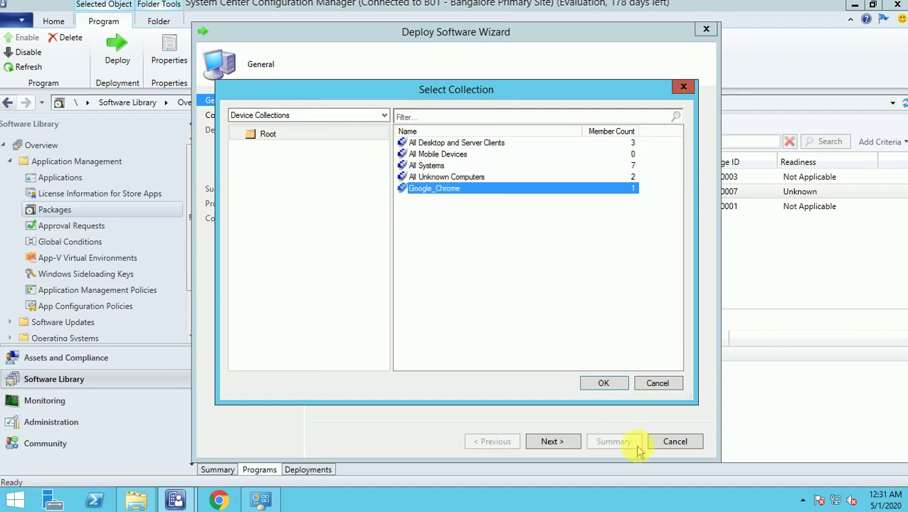
left_click(603, 384)
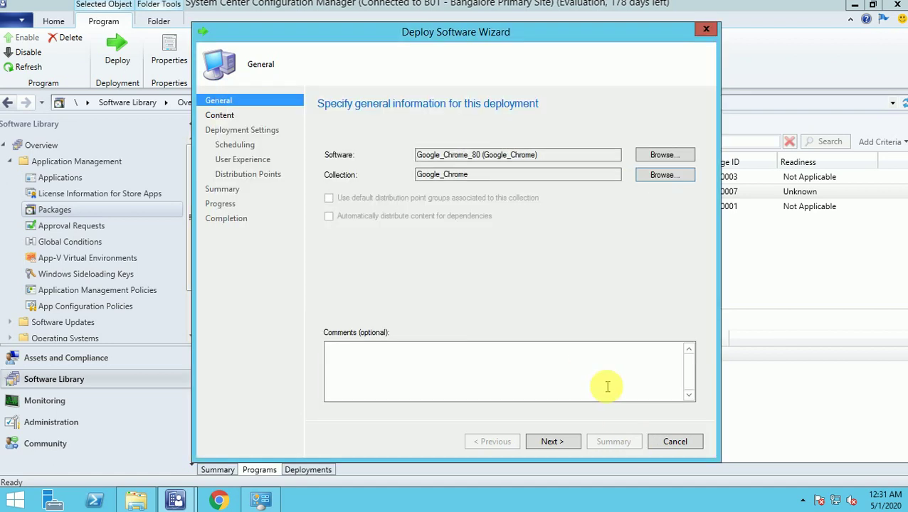
Review the content's distribution point and continue to the deployment settings.
left_click(559, 442)
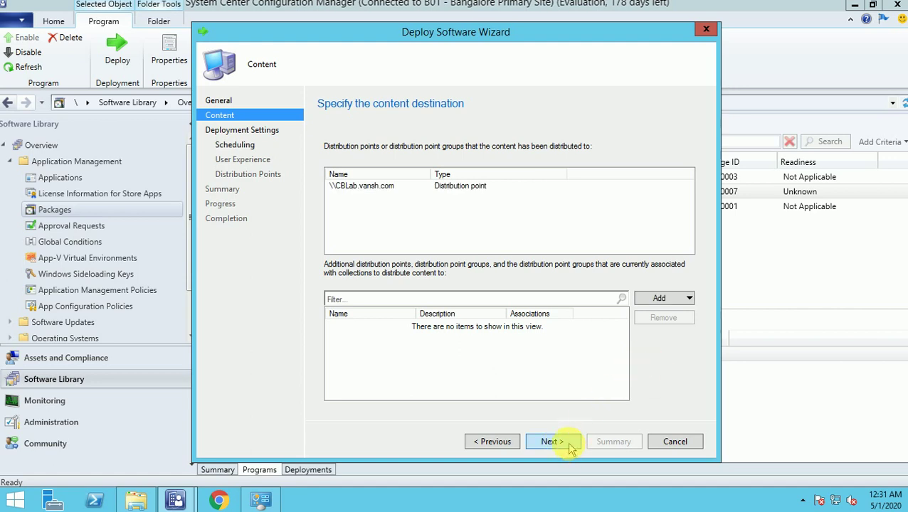
left_click(464, 186)
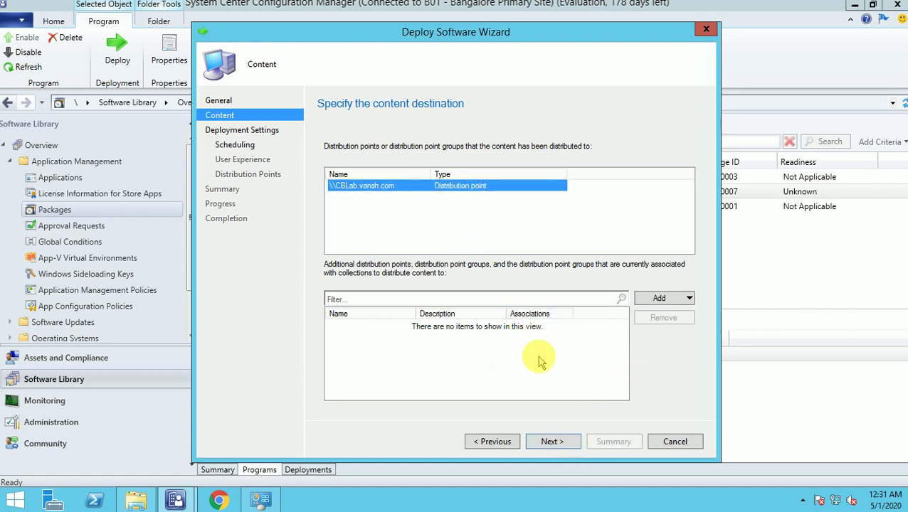
left_click(555, 442)
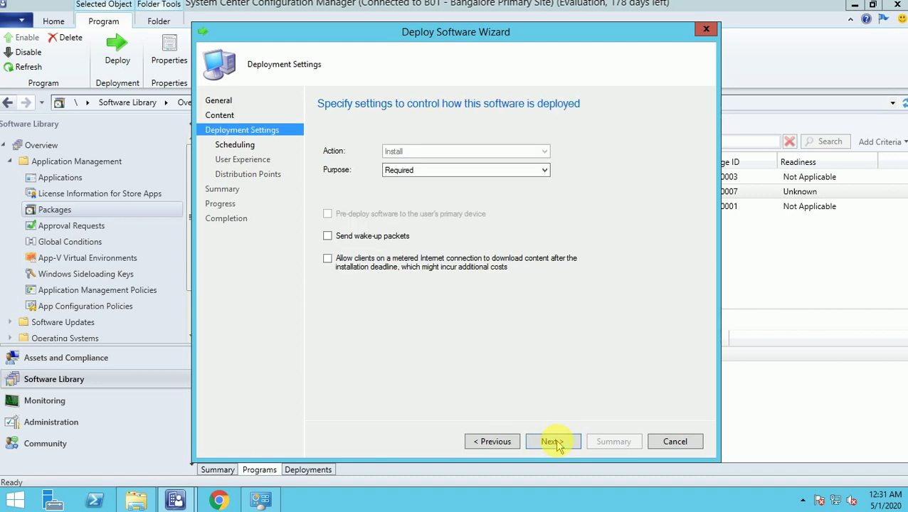
Change the deployment purpose from Required to Available.
left_click(443, 172)
left_click(447, 183)
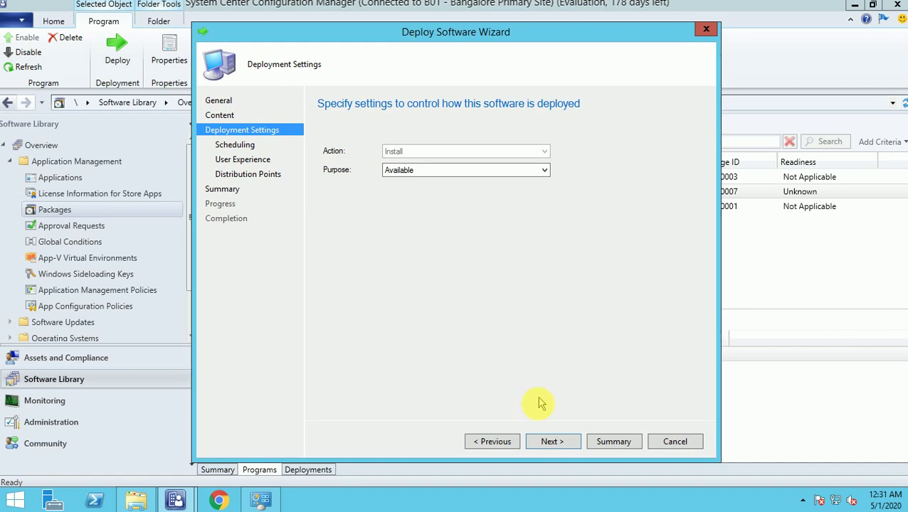
left_click(552, 442)
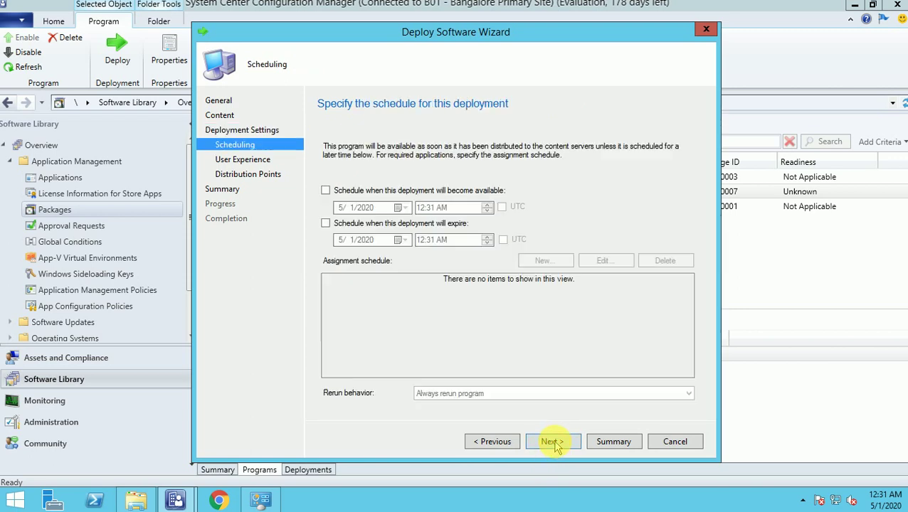
Schedule availability for 5/1/2020 12:31 AM, leaving the expiry time unset.
left_click(373, 191)
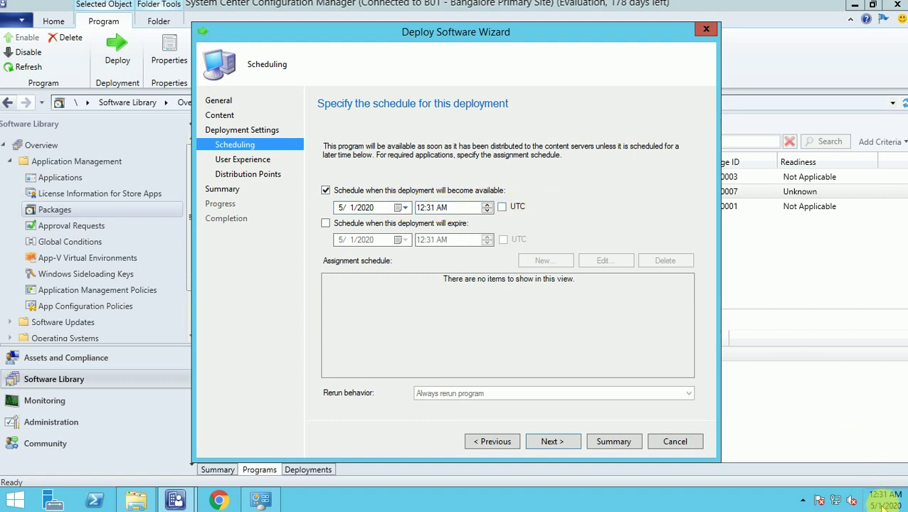
left_click(457, 224)
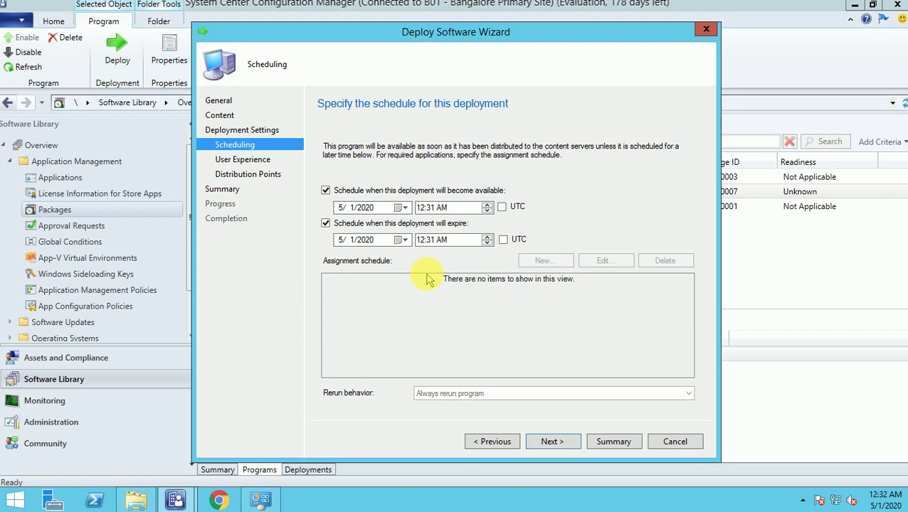
left_click(356, 225)
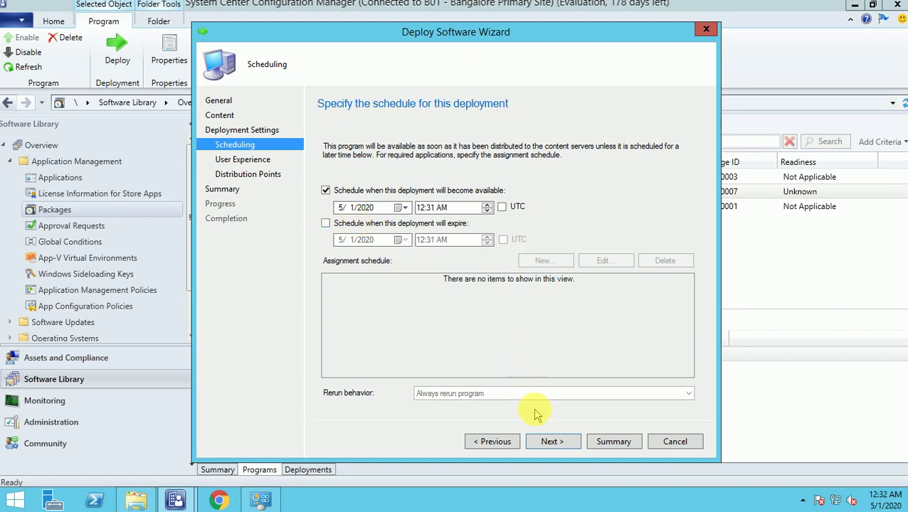
left_click(556, 444)
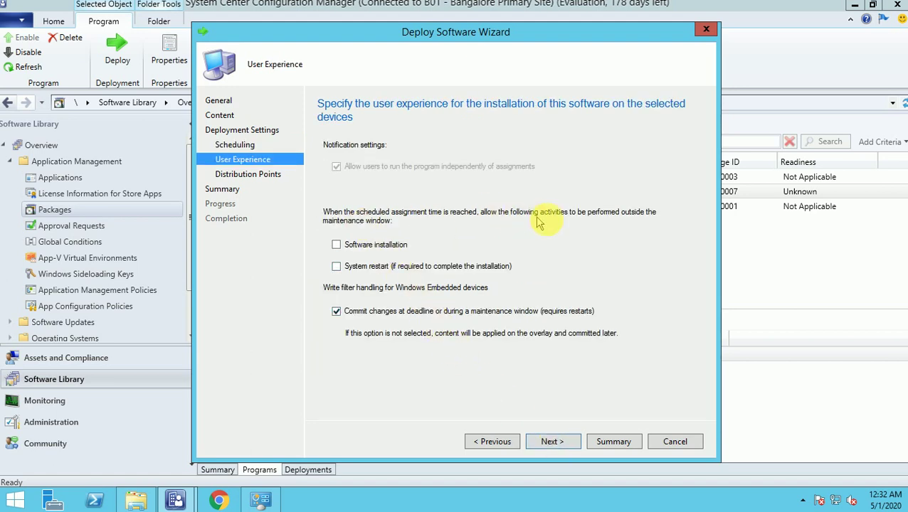
Enable software installation outside maintenance windows and clear 'Commit changes at deadline'.
left_click(379, 249)
left_click(376, 314)
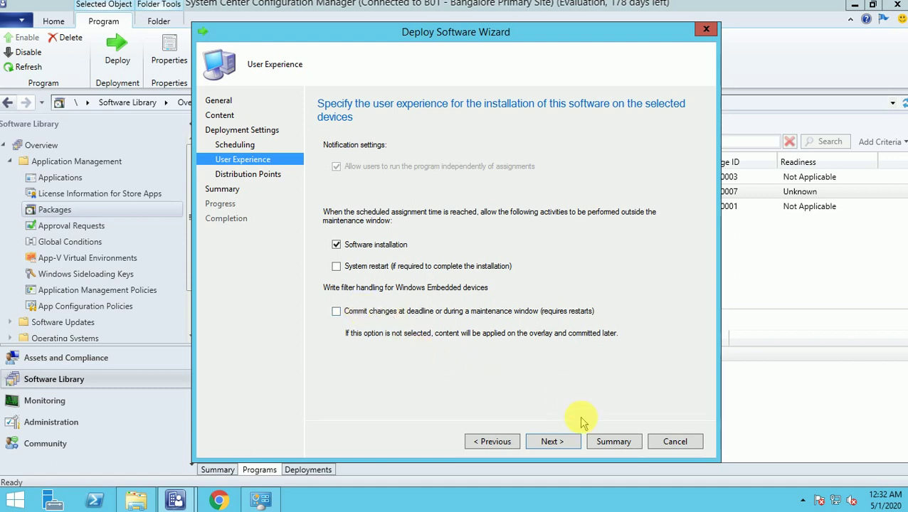
left_click(561, 442)
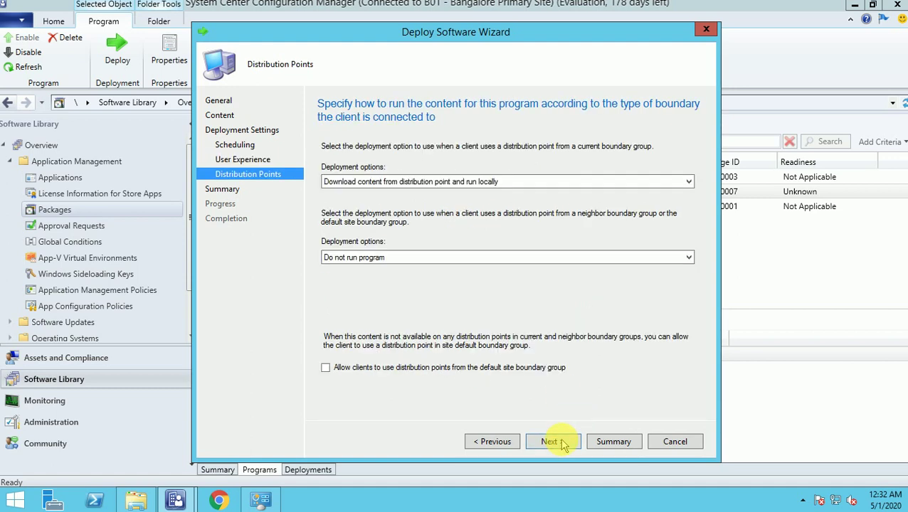
left_click(430, 182)
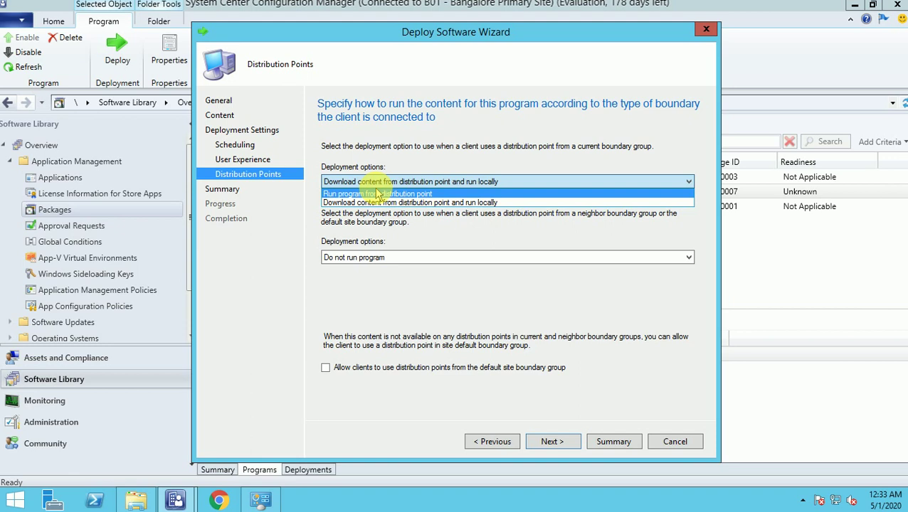
Set current and neighbor boundary groups to 'Download content from distribution point and run locally', allowing default site distribution points.
left_click(425, 203)
left_click(459, 257)
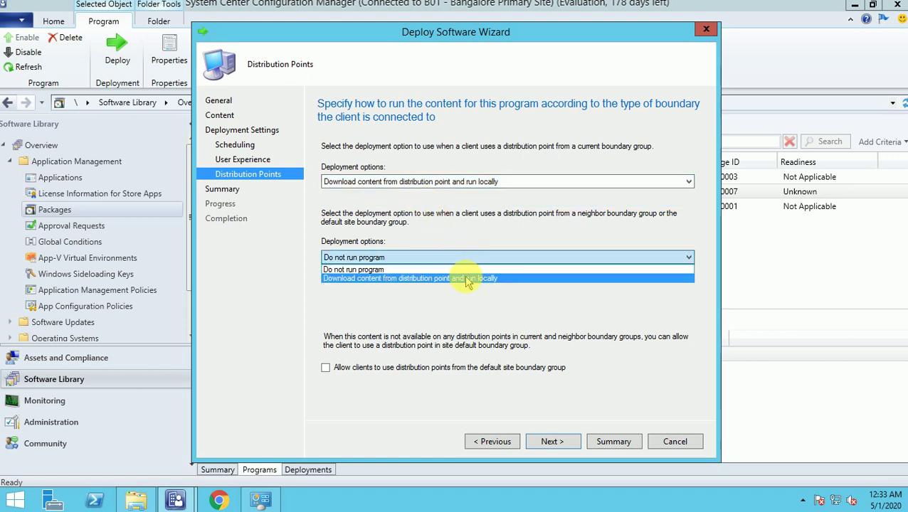
left_click(468, 278)
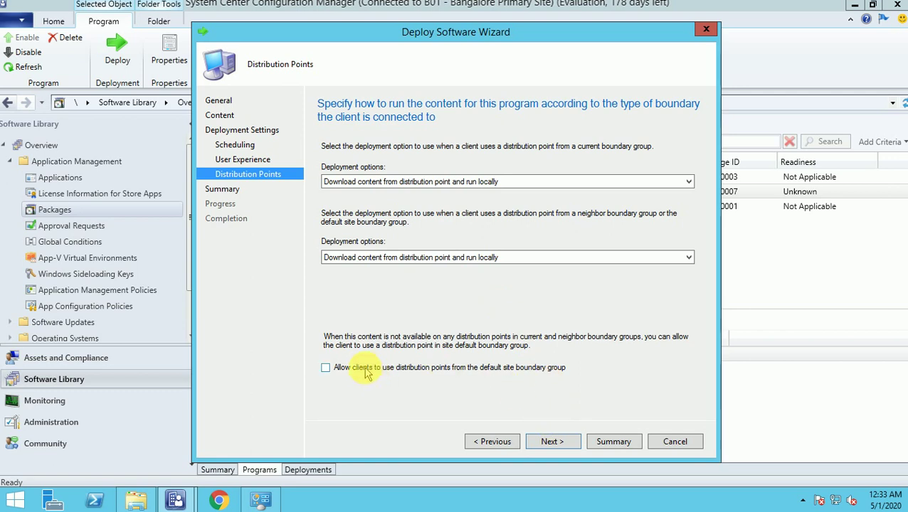
left_click(483, 375)
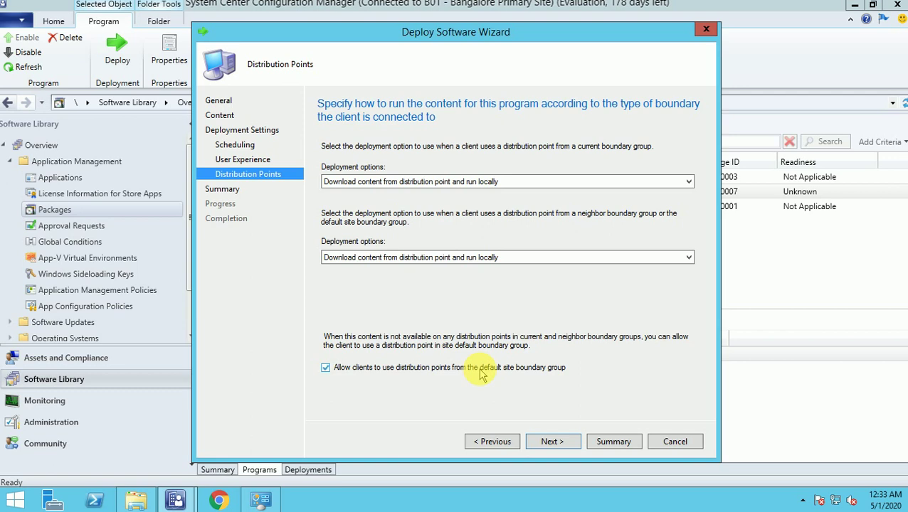
Confirm the summary, run the deployment, and close the finished wizard.
left_click(552, 440)
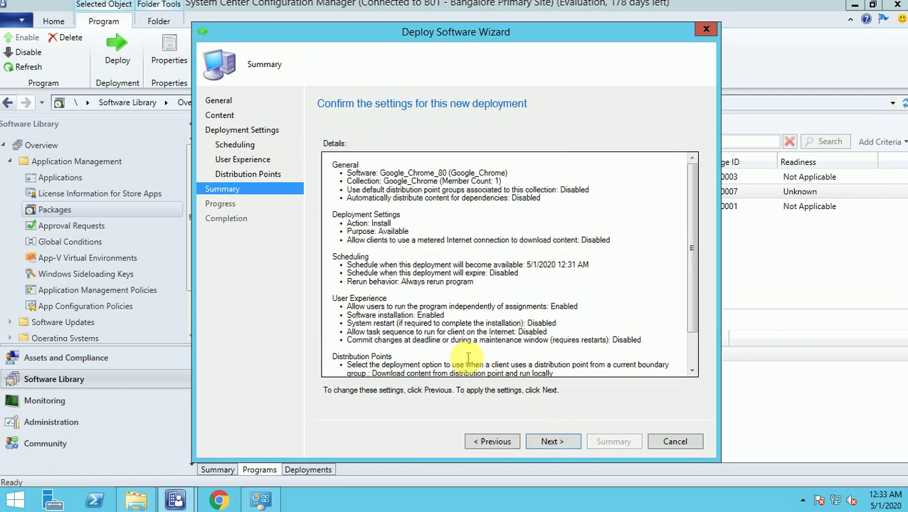
left_click(559, 441)
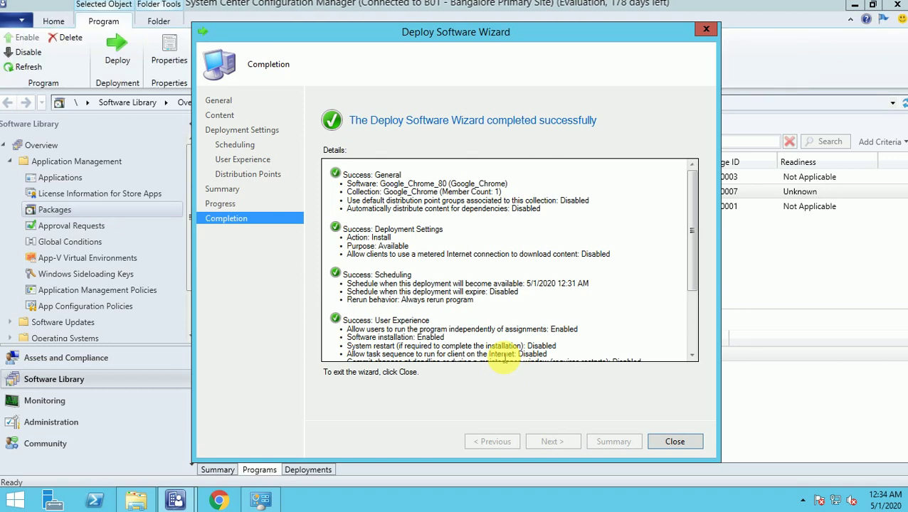
left_click(674, 443)
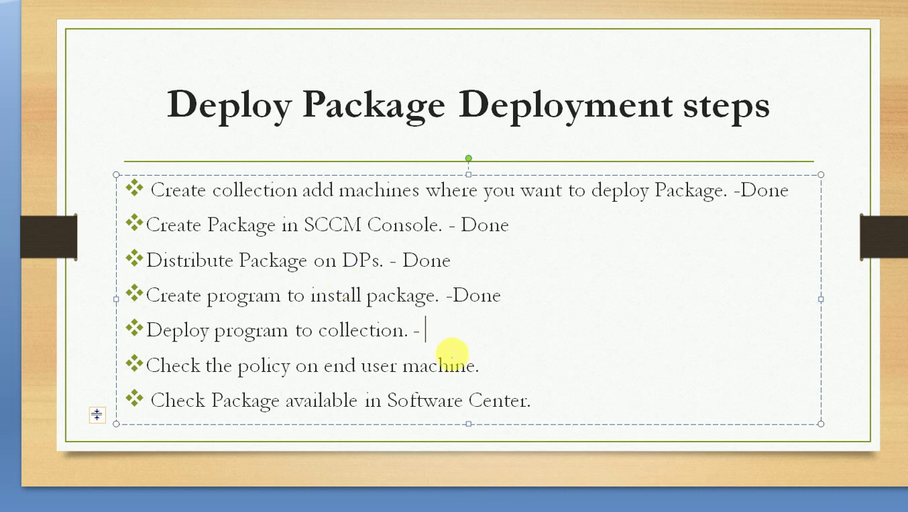
Append 'Done' to the 'Deploy program to collection. -' bullet.
type("Done")
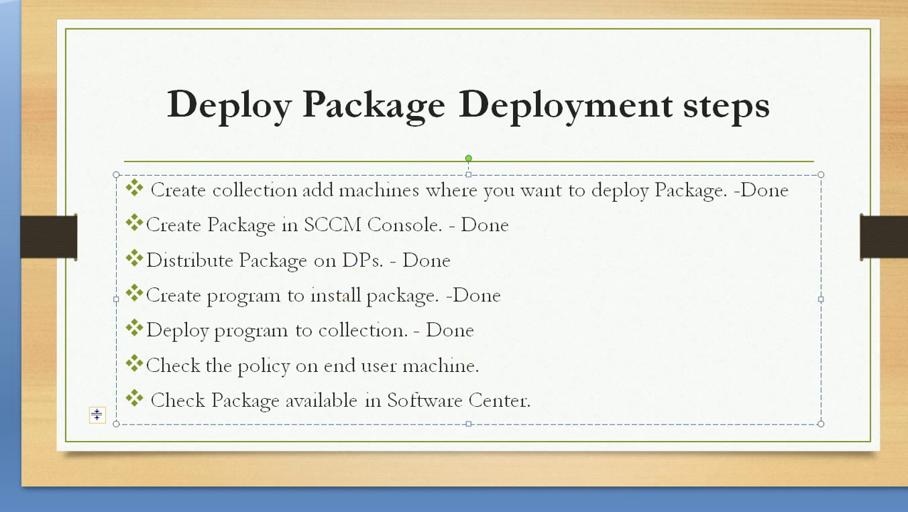
left_click(507, 371)
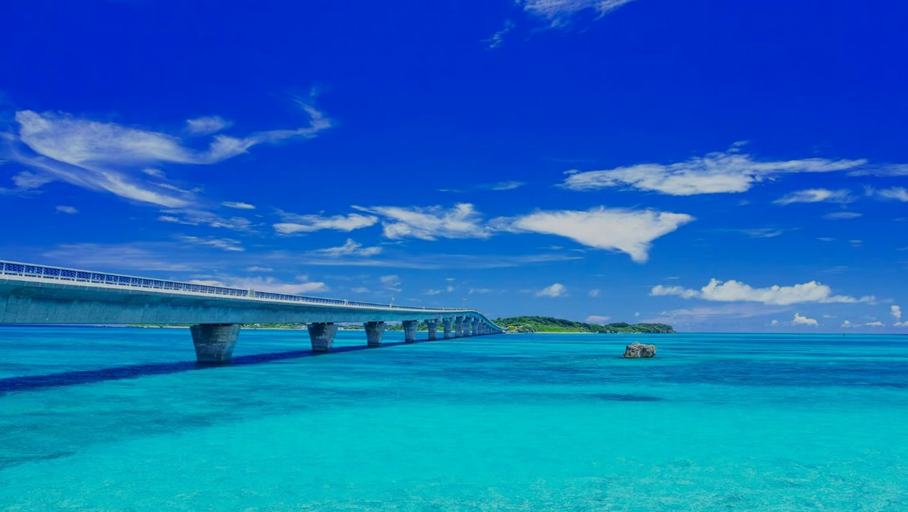
Dismiss the lock screen and sign in with the account password.
key("Return")
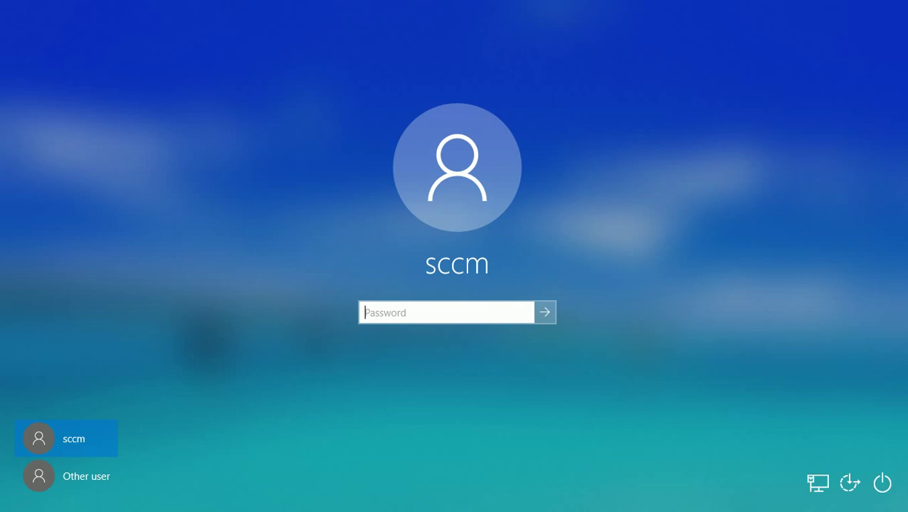
type("**********")
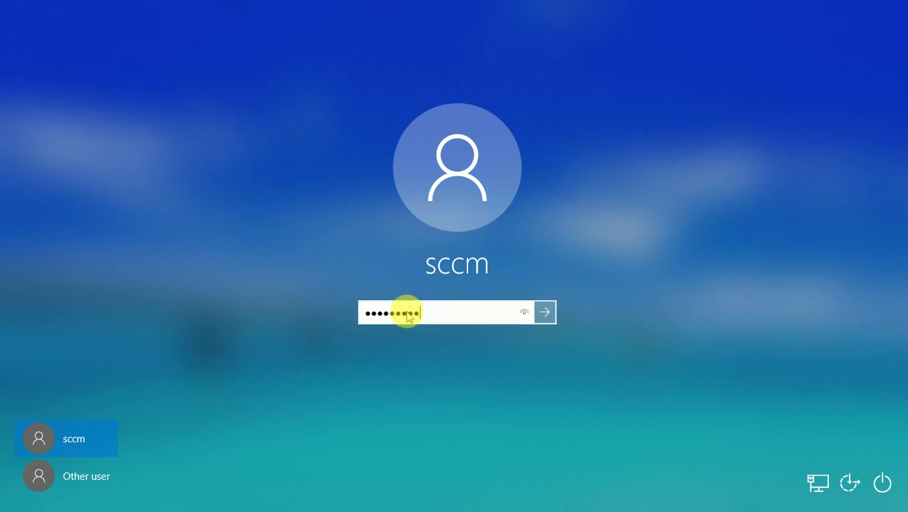
key("Return")
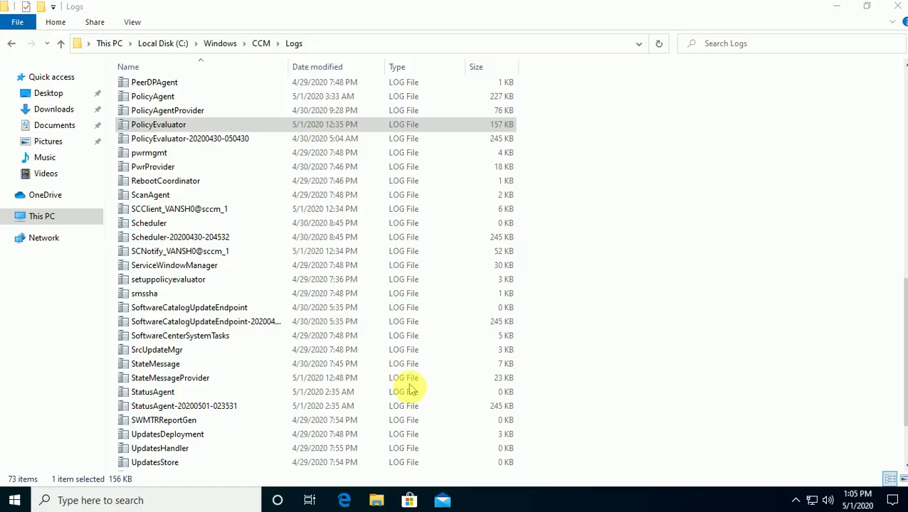
Search Windows for Control Panel and open it from the results.
left_click(14, 500)
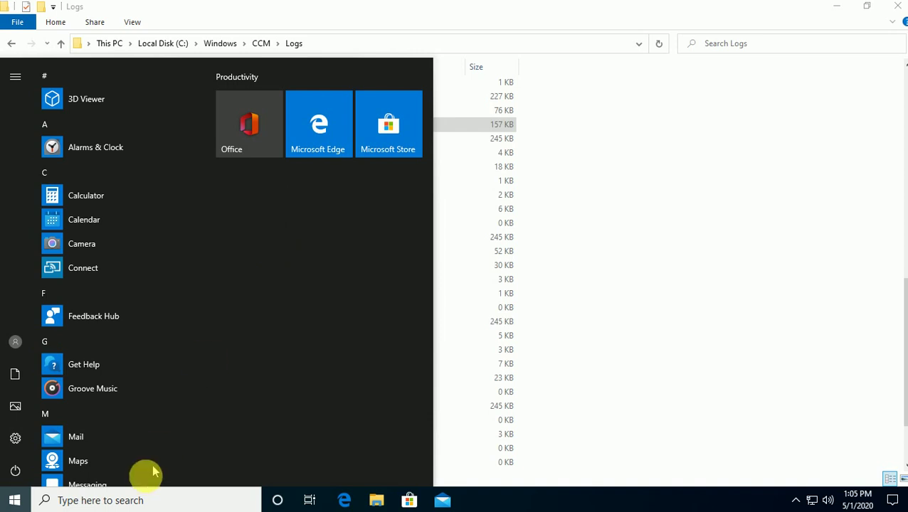
left_click(136, 500)
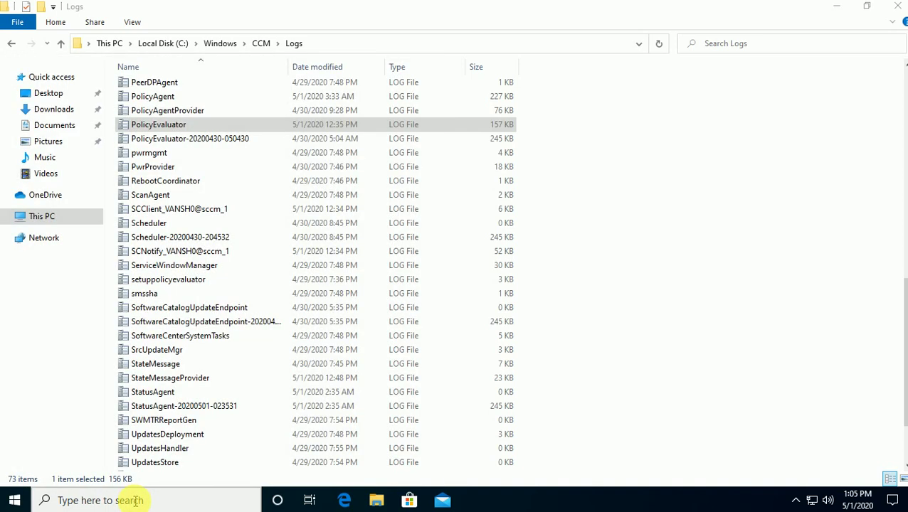
left_click(136, 501)
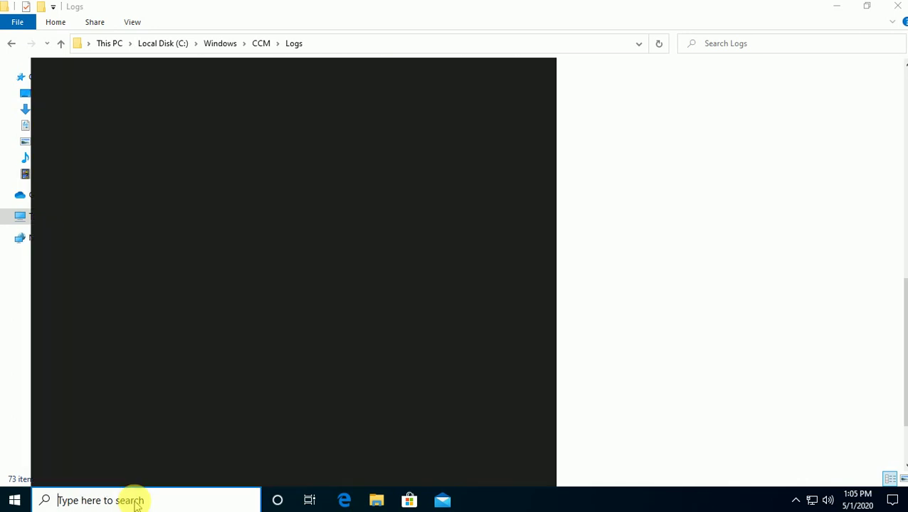
type("conf")
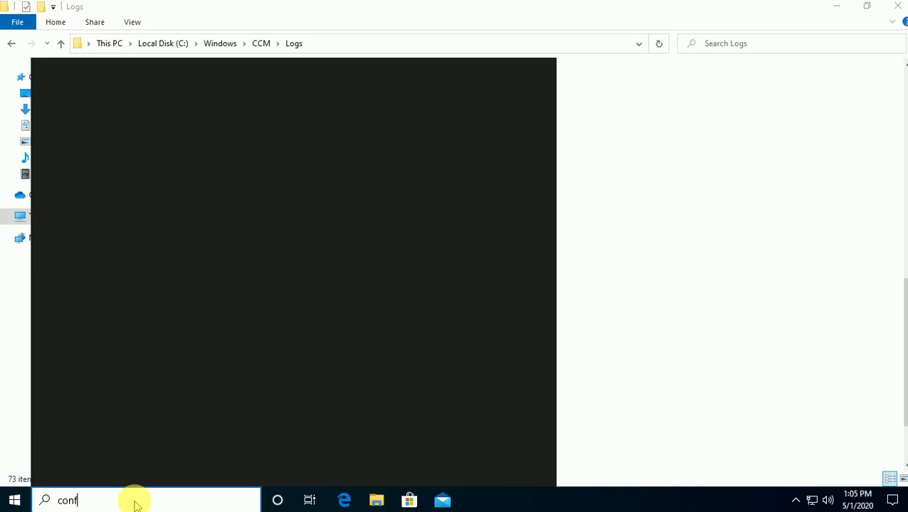
key("BackSpace")
type("trol")
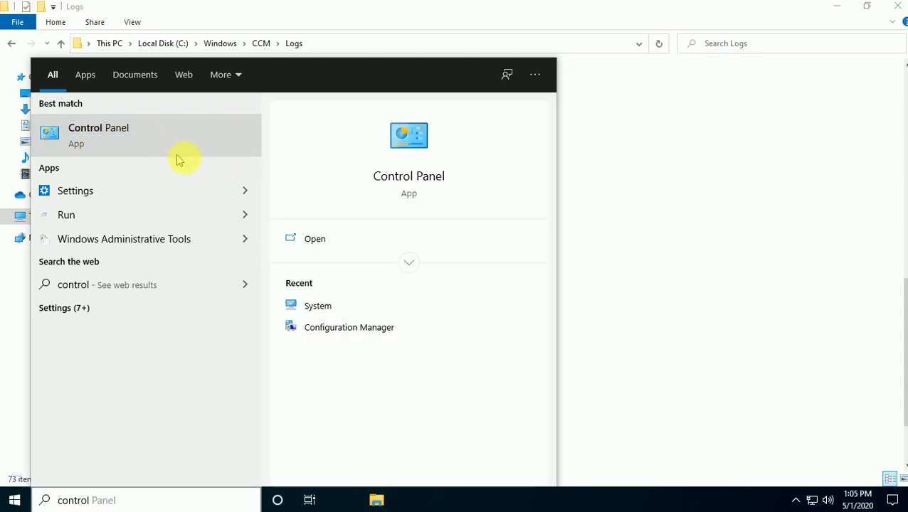
left_click(313, 238)
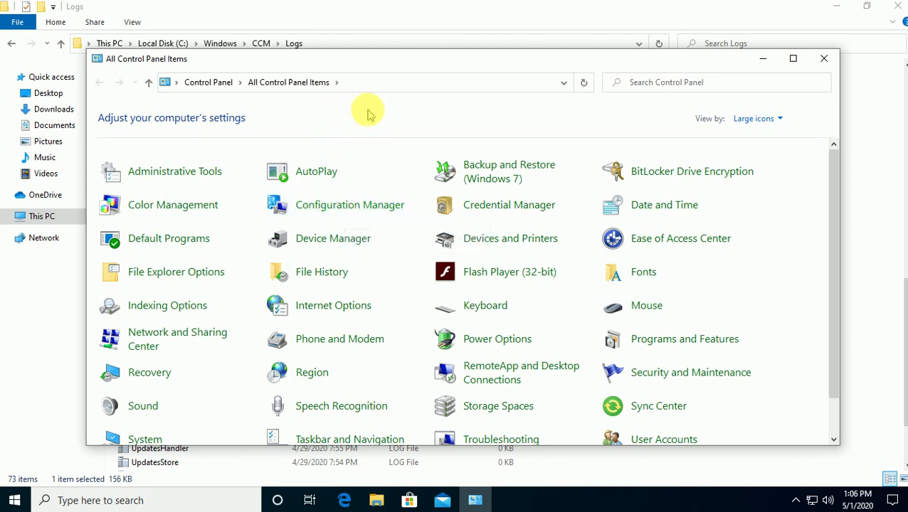
Run the Machine Policy Retrieval & Evaluation Cycle from the Configuration Manager client's Actions tab.
left_click(373, 212)
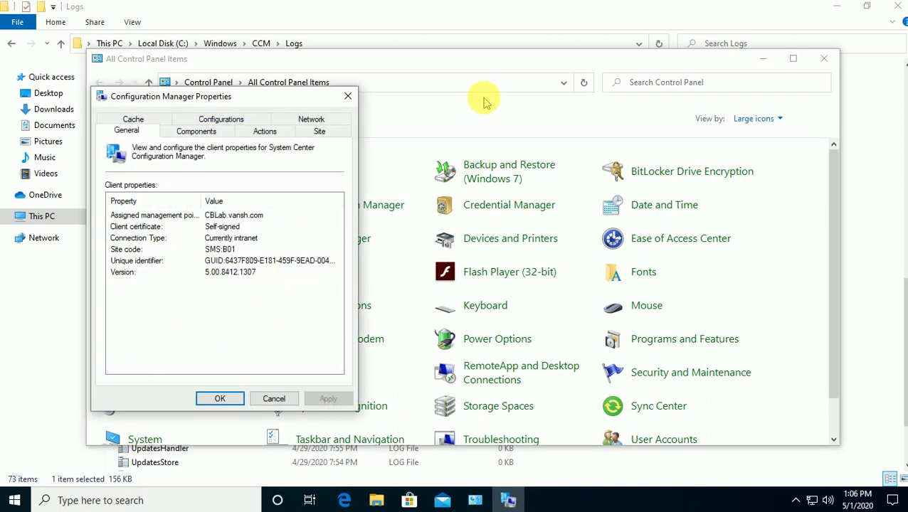
left_click(263, 134)
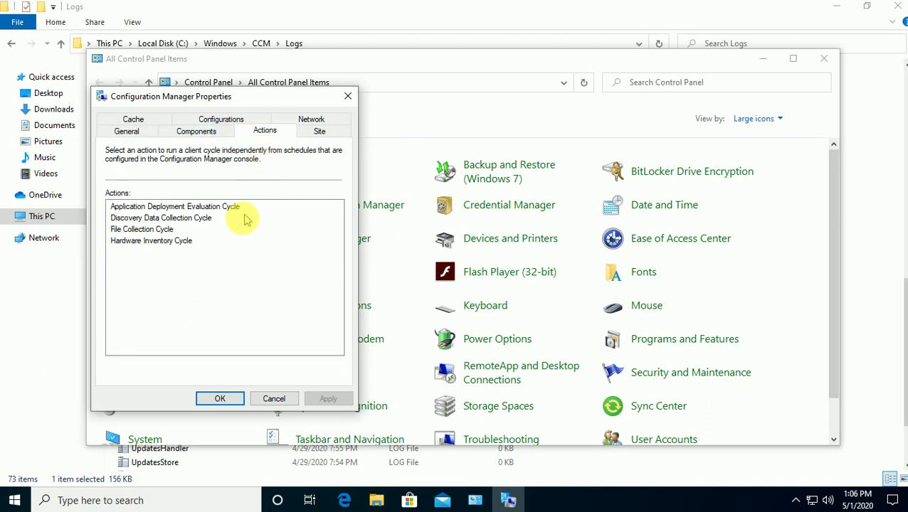
left_click(211, 252)
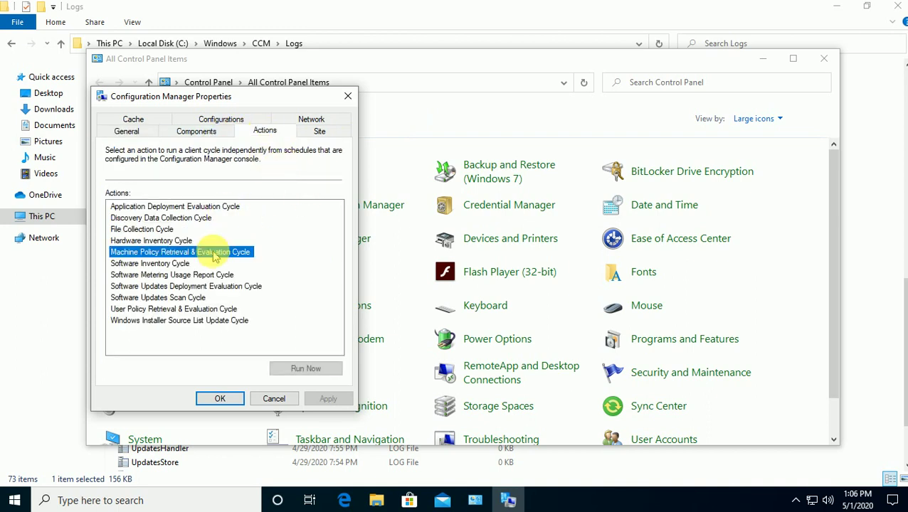
left_click(287, 368)
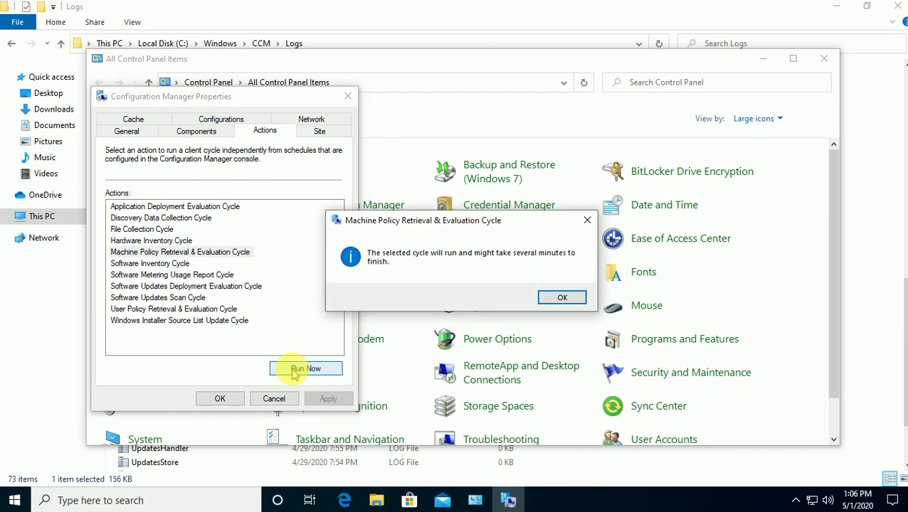
left_click(562, 298)
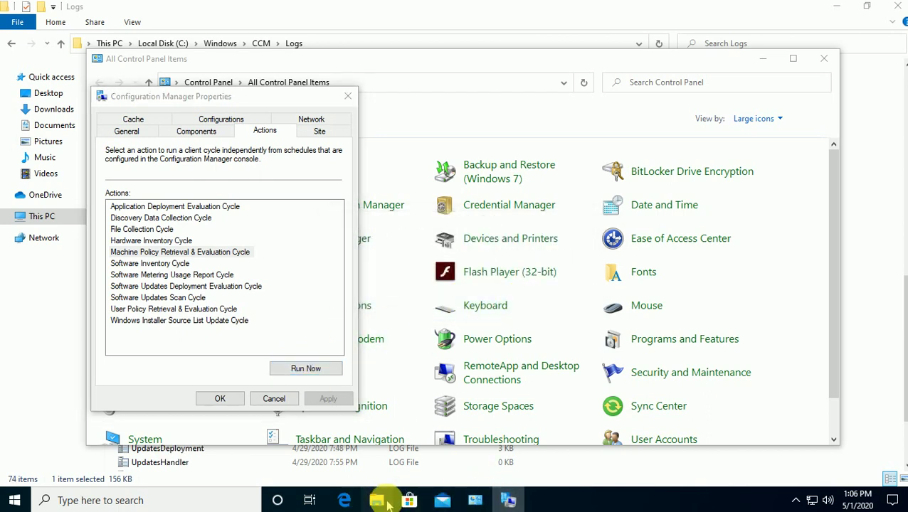
left_click(377, 501)
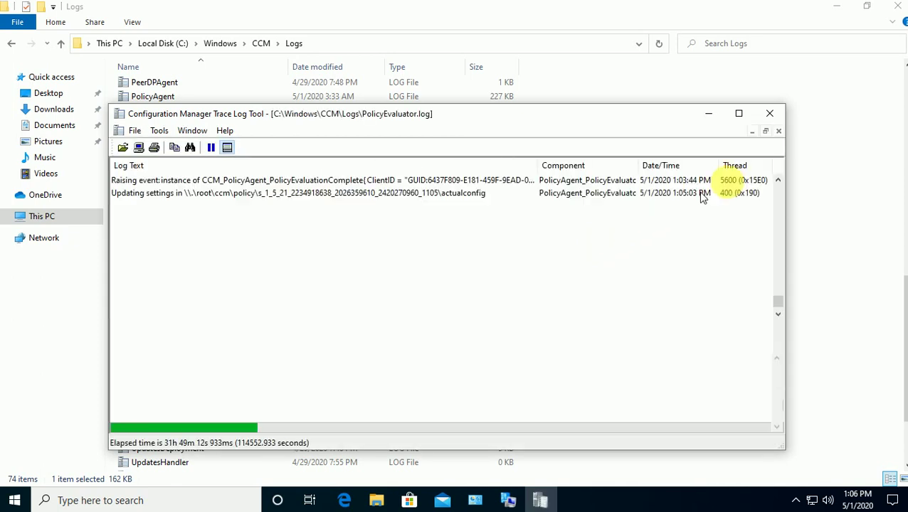
Maximize CMTrace and step through PolicyEvaluator.log entries to confirm policy B0120001-B0100007-FD64C8B3 is Active.
left_click(739, 113)
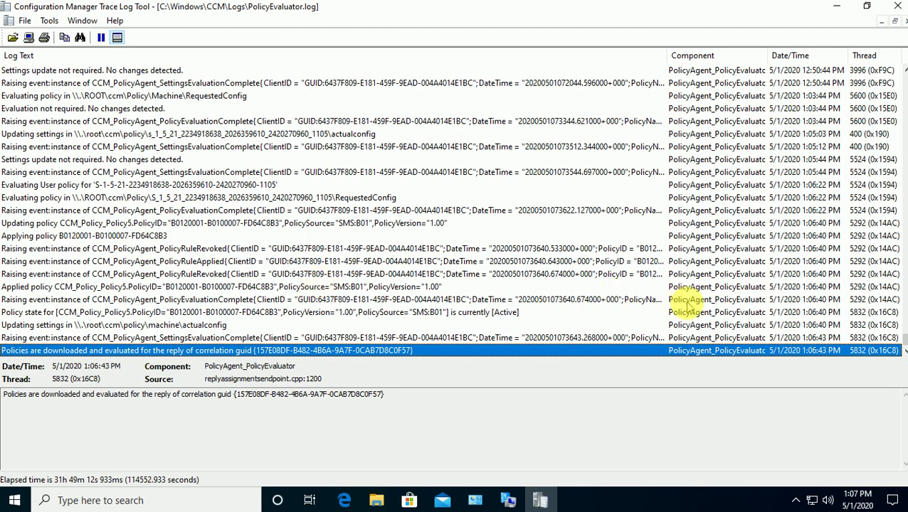
left_click(369, 276)
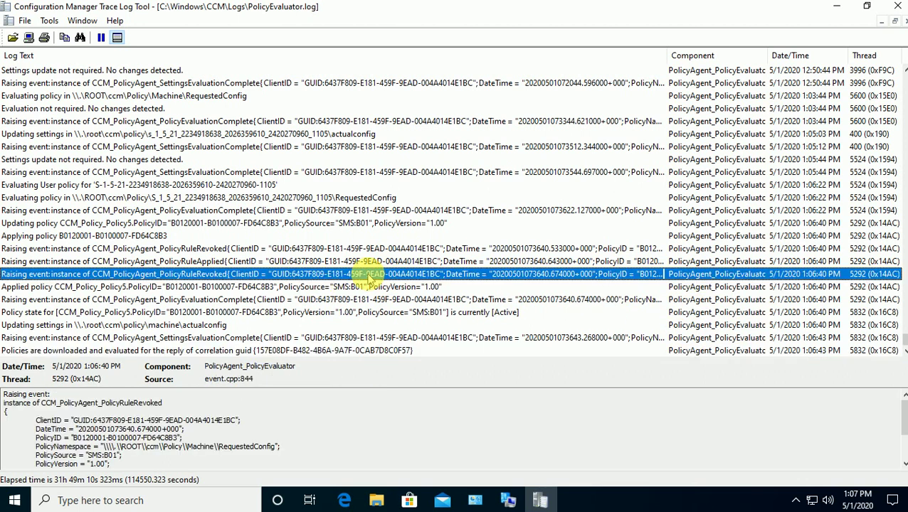
key("Up")
key("Up")
key("Up")
key("Up")
key("Up")
key("Up")
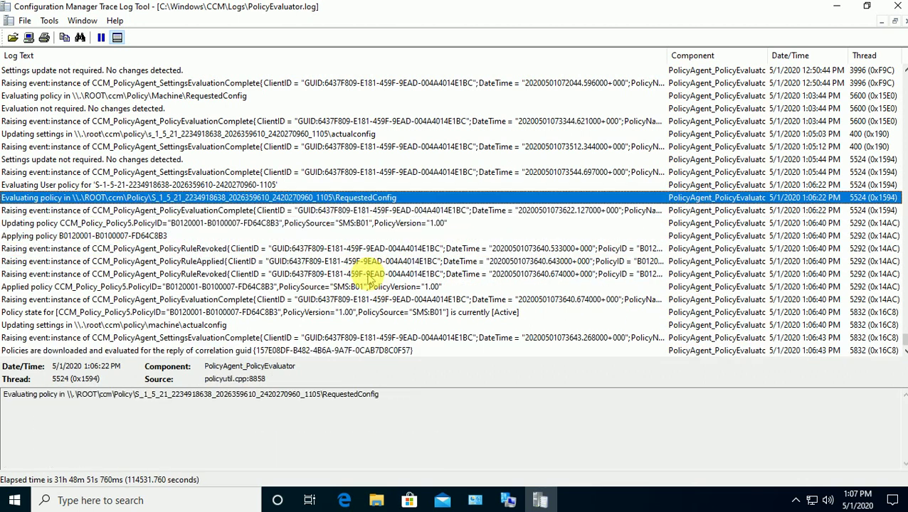
key("Up")
key("Up")
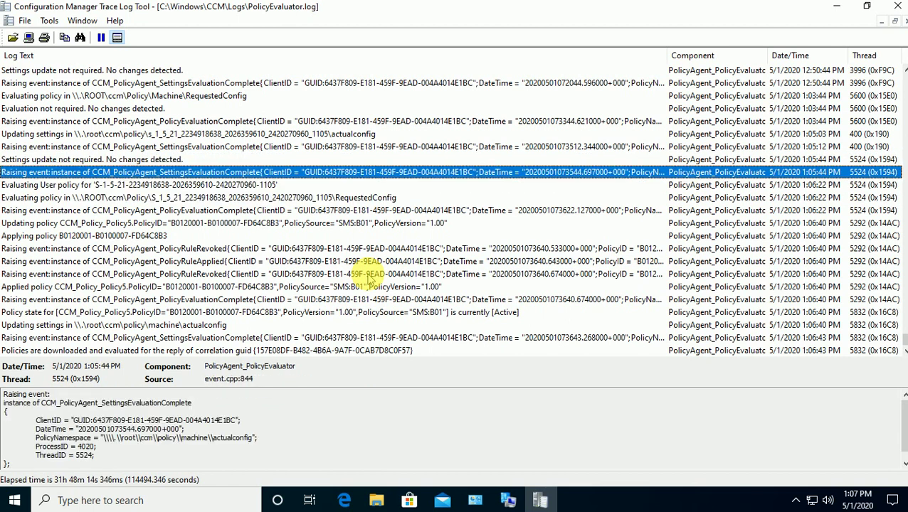
key("Up")
key("Up")
key("Up")
key("Up")
key("Up")
key("Up")
key("Up")
key("Up")
key("Up")
key("Up")
key("Down")
key("Down")
key("Down")
key("Down")
key("Down")
key("Down")
key("Down")
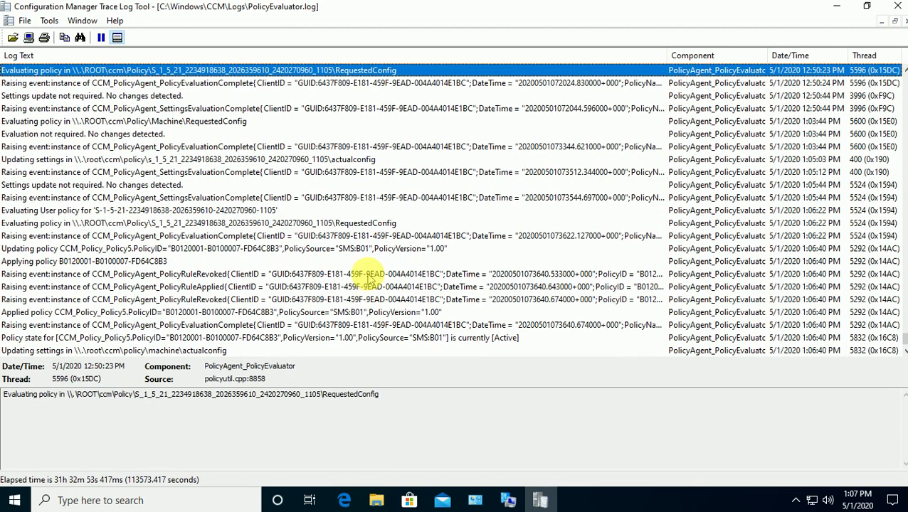
key("Down")
key("Down")
key("Down")
key("Down")
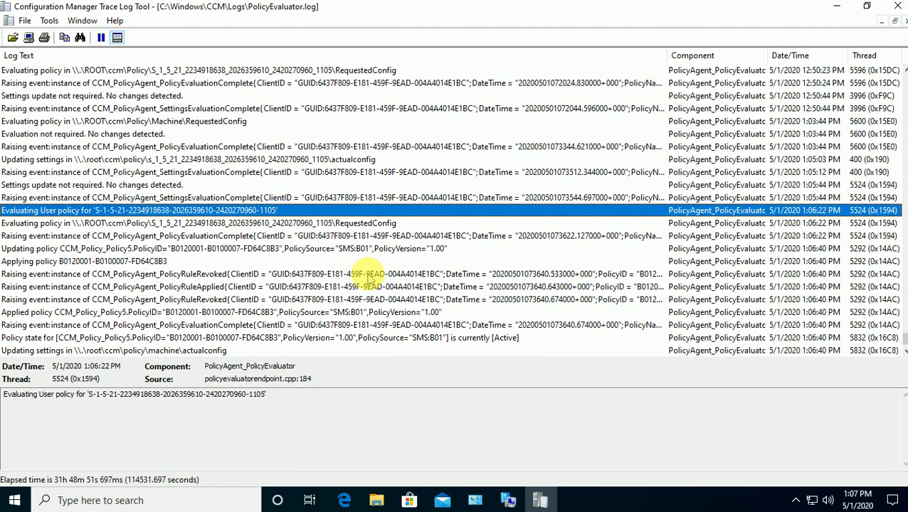
key("Down")
key("Down")
key("Down")
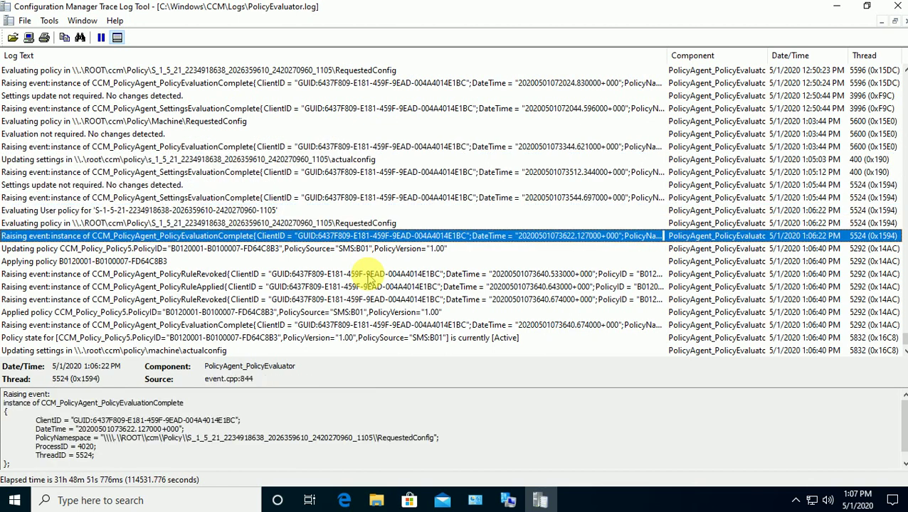
key("Down")
key("Down")
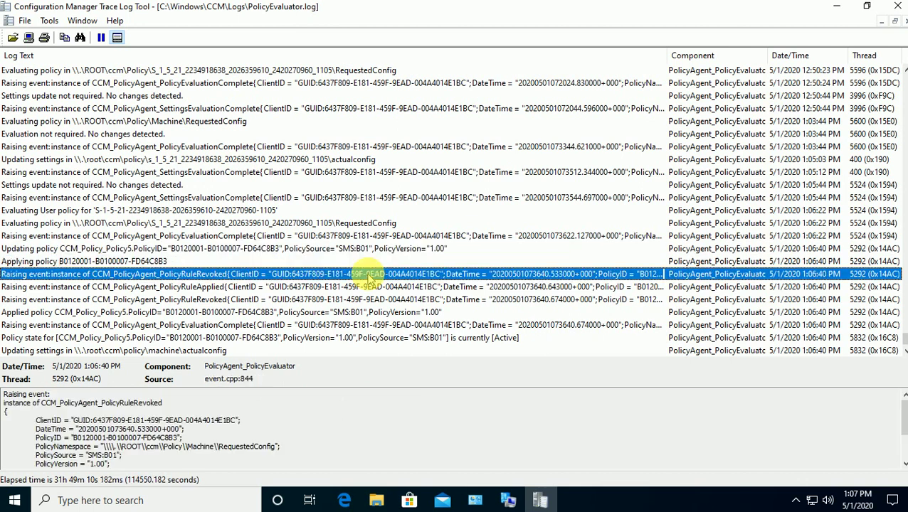
key("Up")
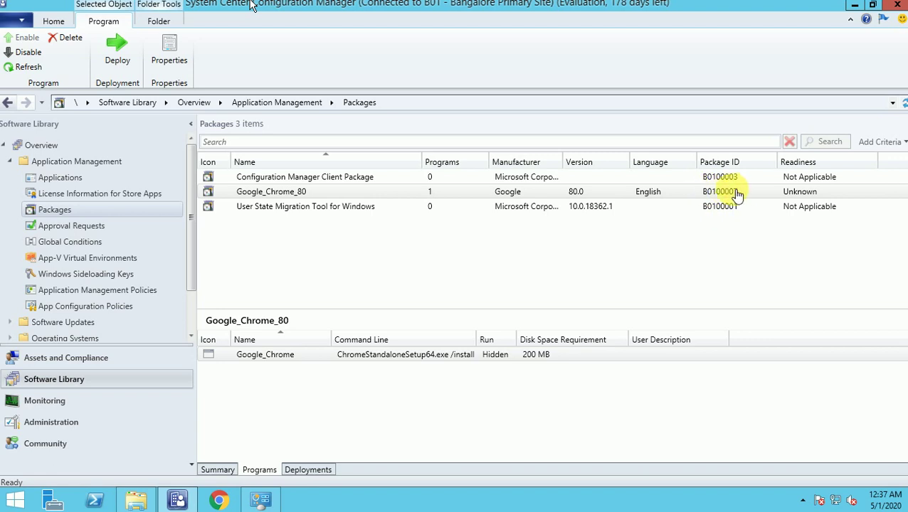
Add a Package ID column to the Programs list and select the Google_Chrome program row.
right_click(410, 342)
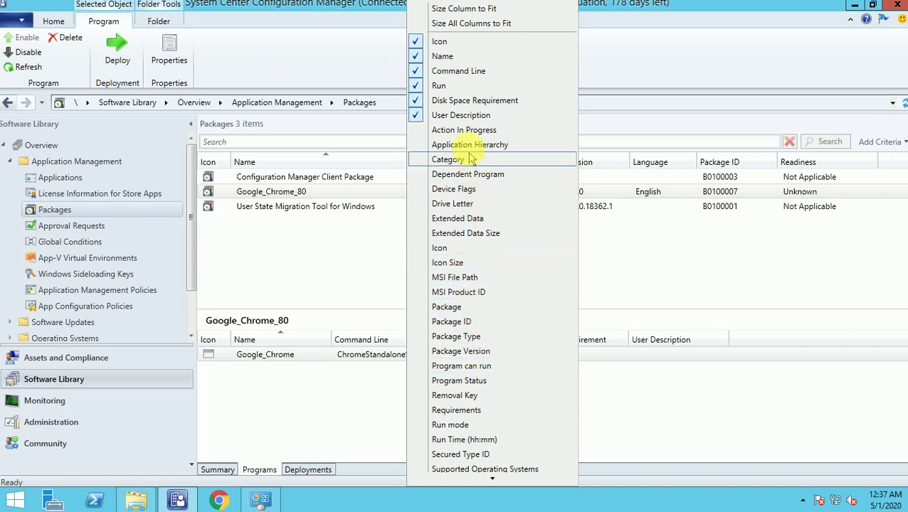
scroll(461, 462, "up", 1)
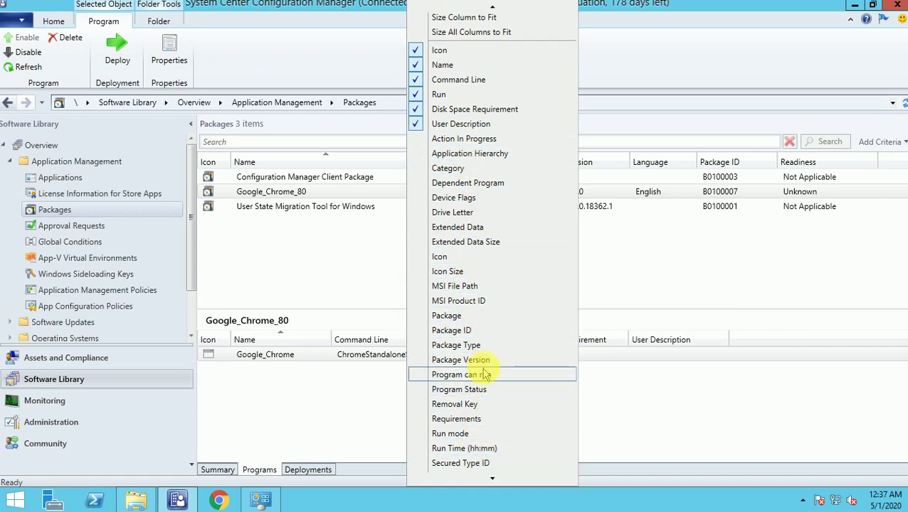
mouse_move(506, 481)
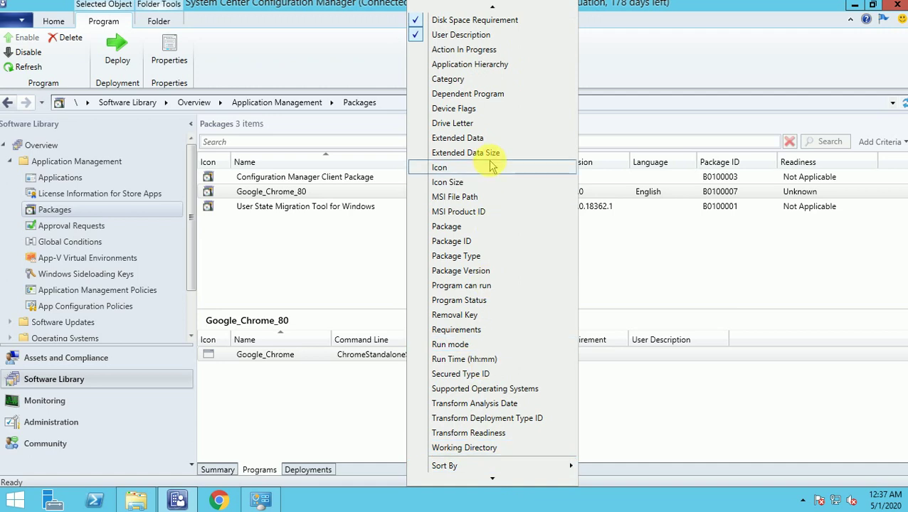
left_click(469, 241)
left_click(442, 356)
right_click(409, 342)
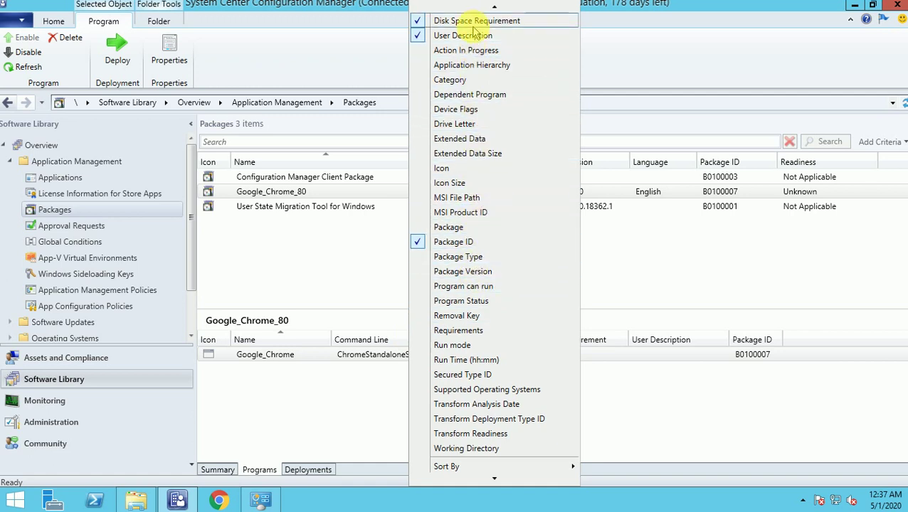
mouse_move(493, 478)
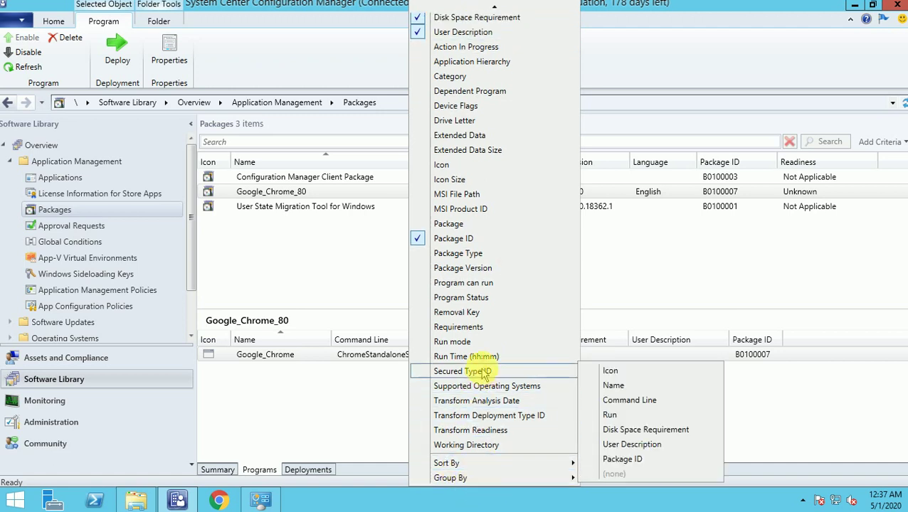
left_click(338, 266)
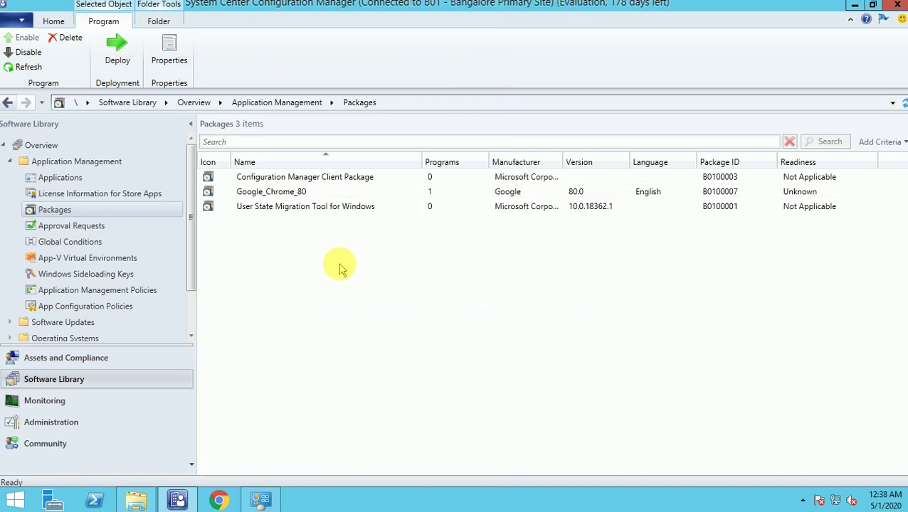
List the Google_Chrome_80 package's deployments with an added Deployment ID column.
left_click(281, 192)
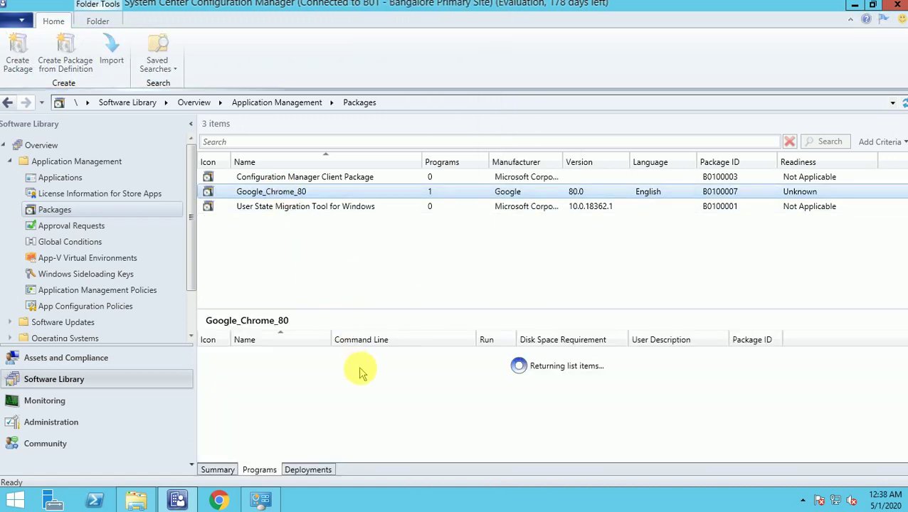
left_click(302, 470)
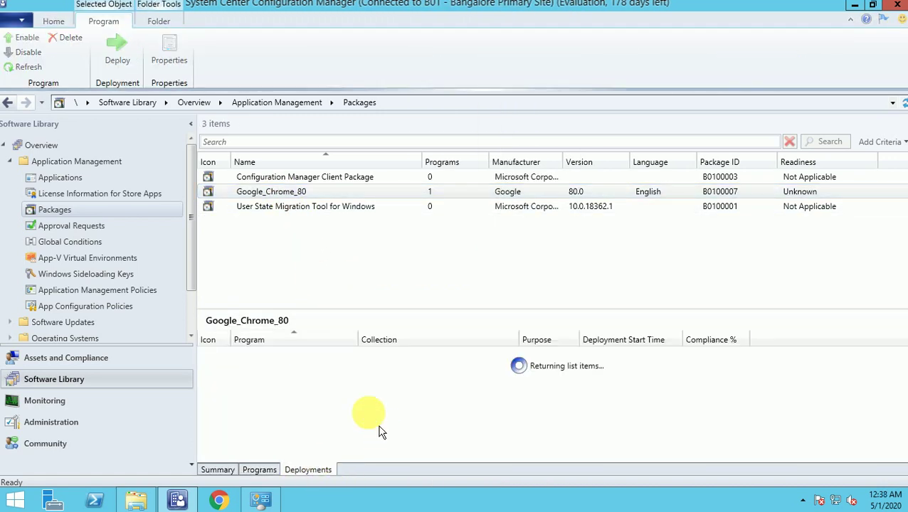
right_click(318, 340)
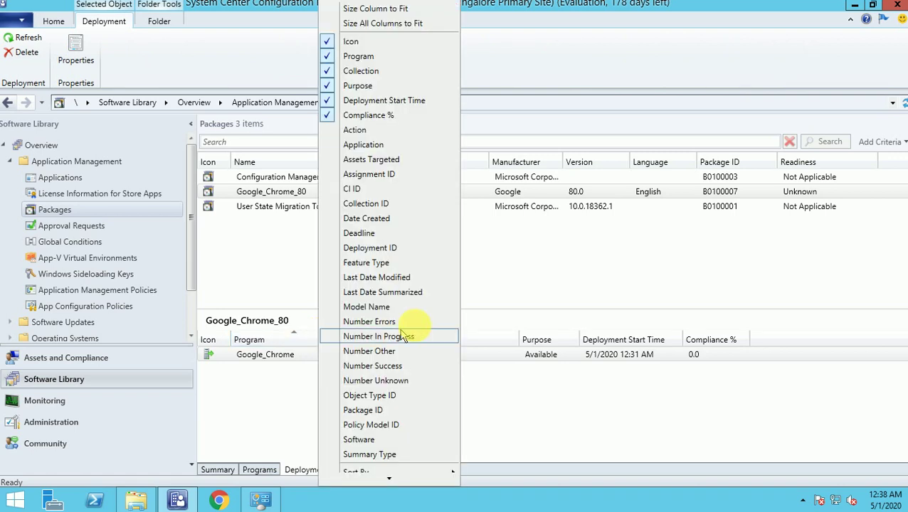
left_click(400, 248)
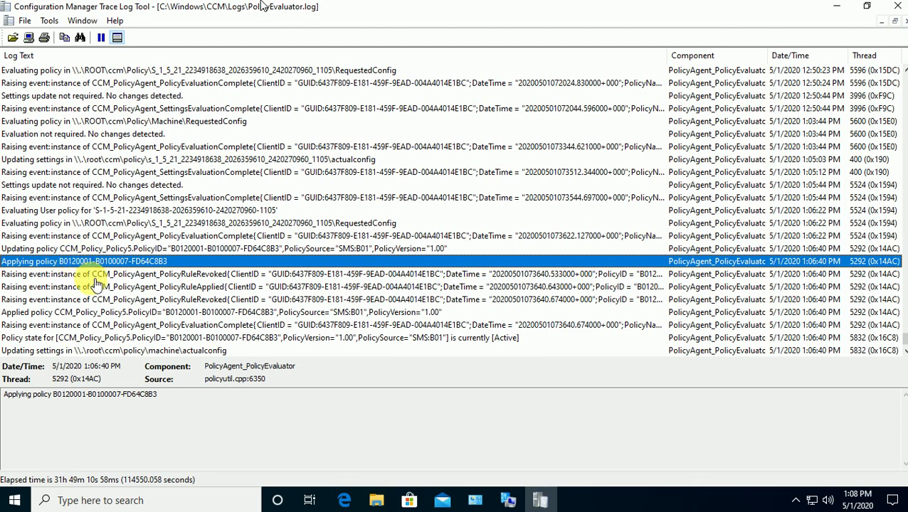
Append ' - Done' to the sixth bullet and ' -' after the seventh bullet on the slide.
left_click(182, 314)
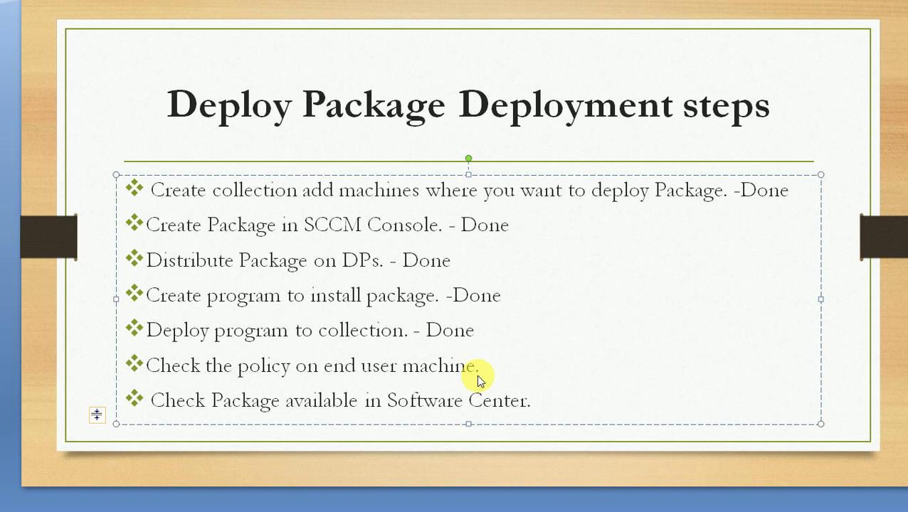
left_click(478, 376)
type("- Done")
left_click(573, 409)
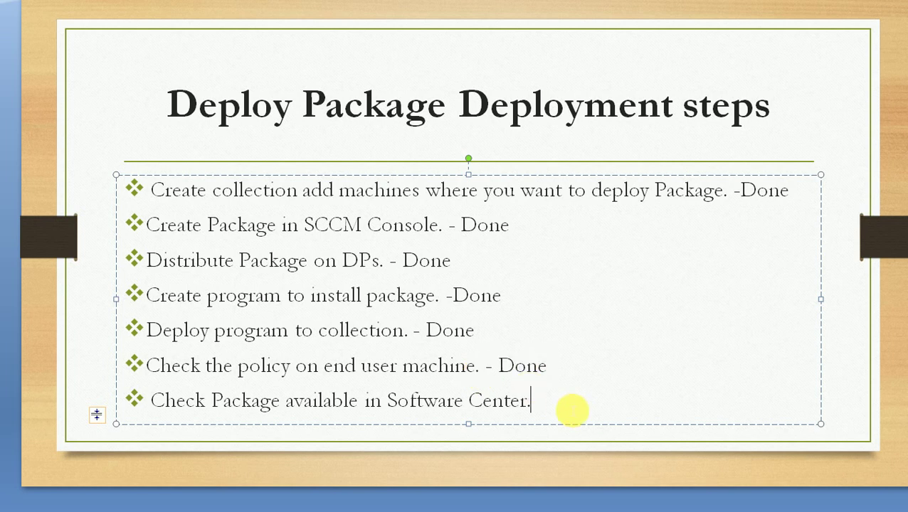
type("-")
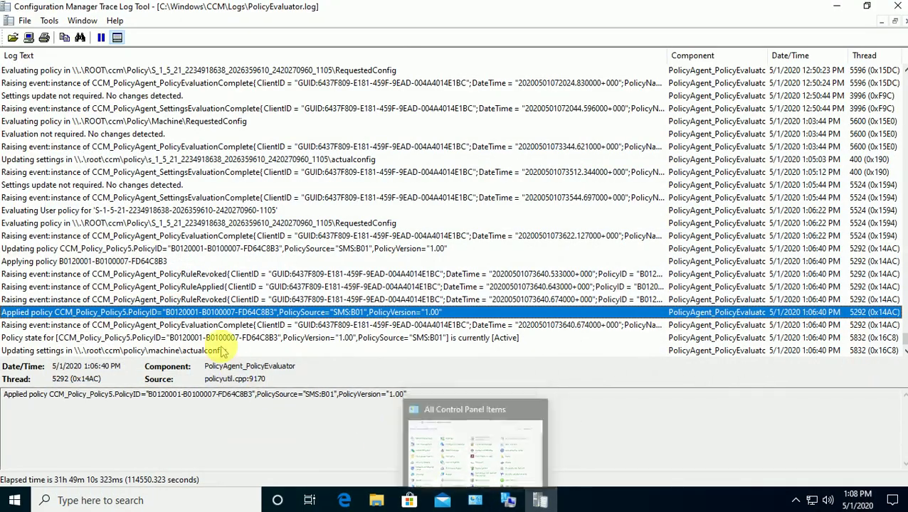
left_click(223, 350)
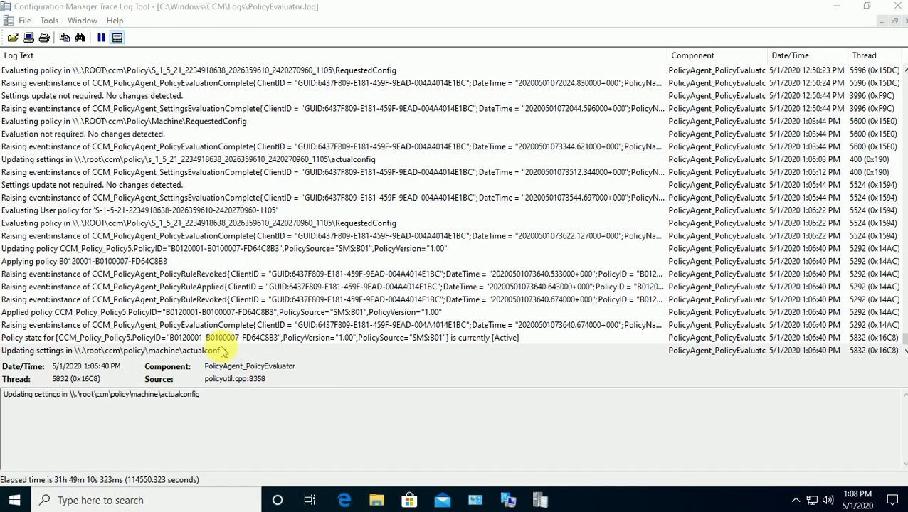
key("super")
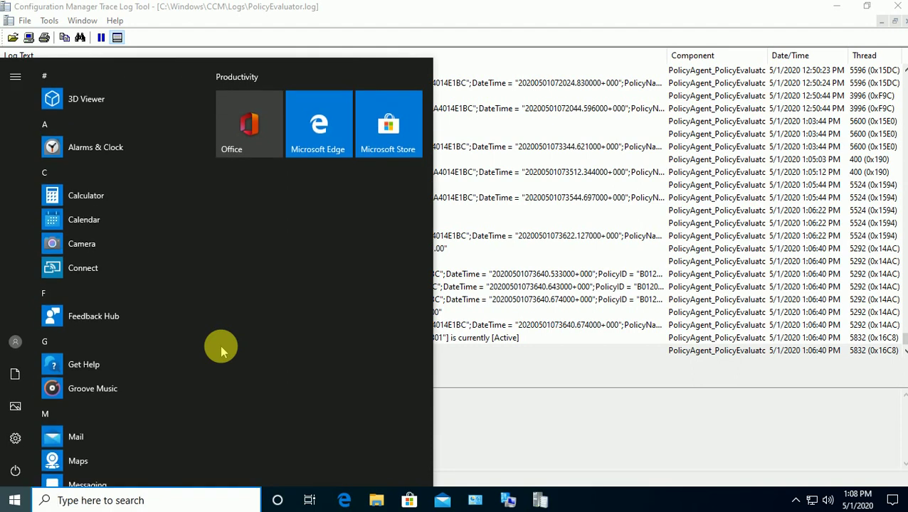
Launch Software Center, maximize it, and start the Google_Chrome_80 install from its details page.
type("soft")
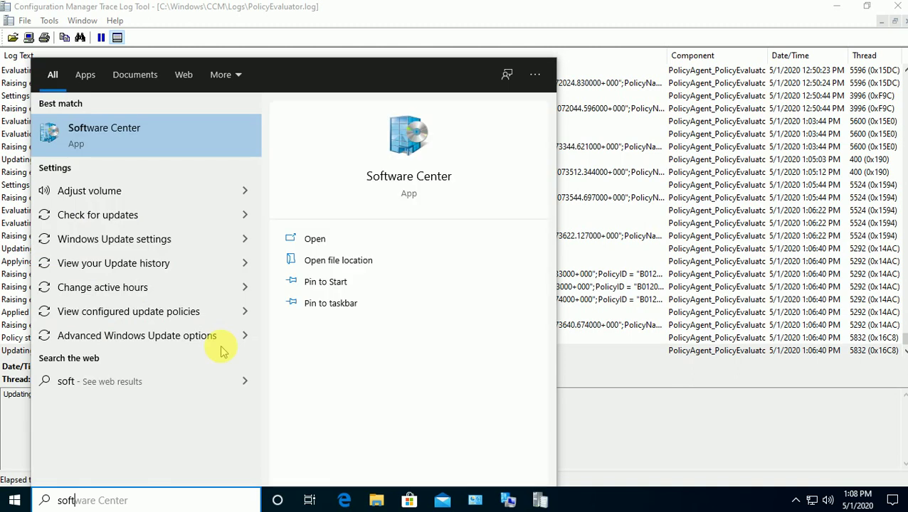
left_click(103, 134)
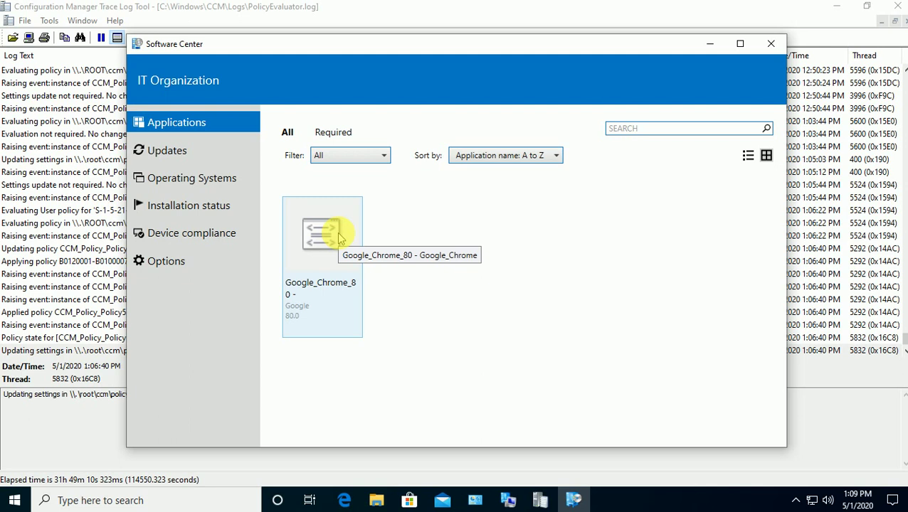
left_click(340, 238)
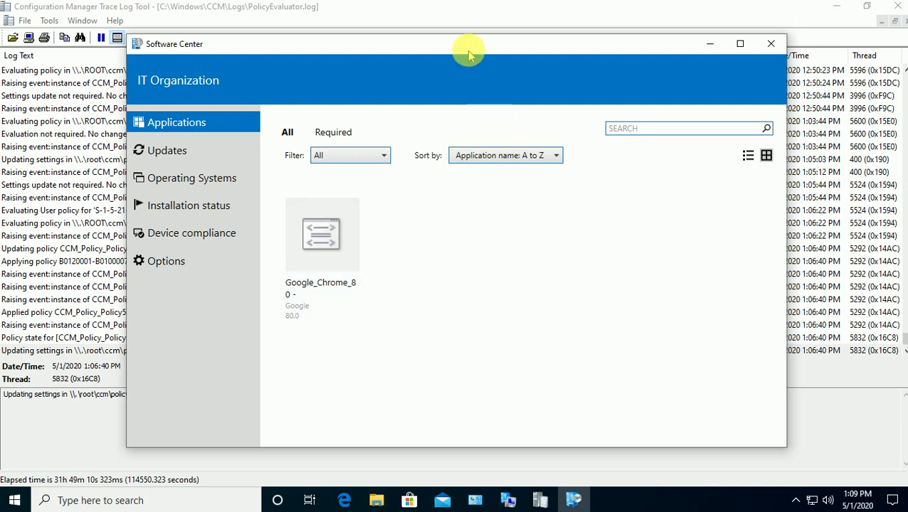
double_click(467, 47)
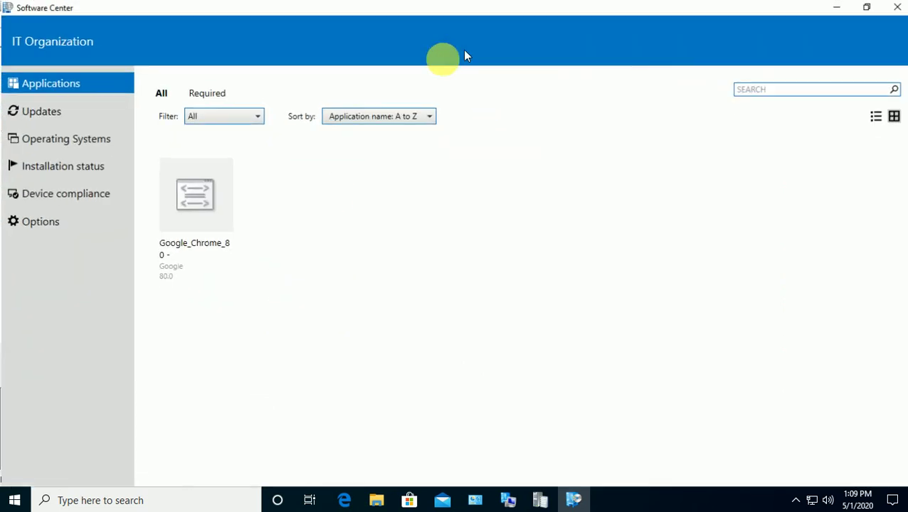
left_click(205, 191)
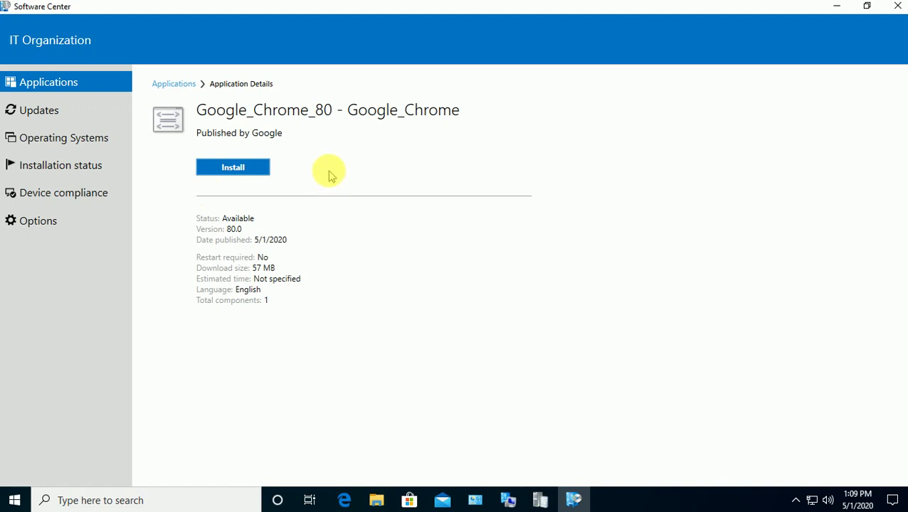
left_click(248, 171)
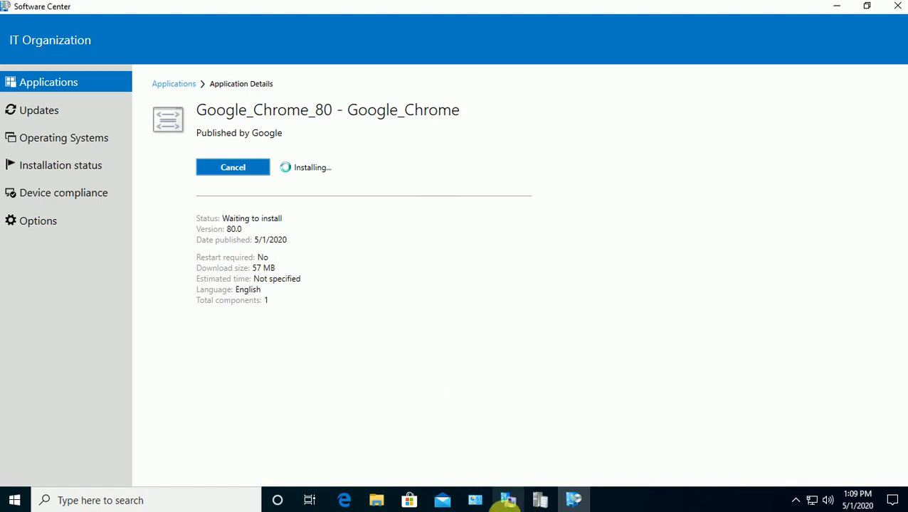
Open DataTransferService.log from the CCM Logs folder in the trace viewer.
left_click(377, 500)
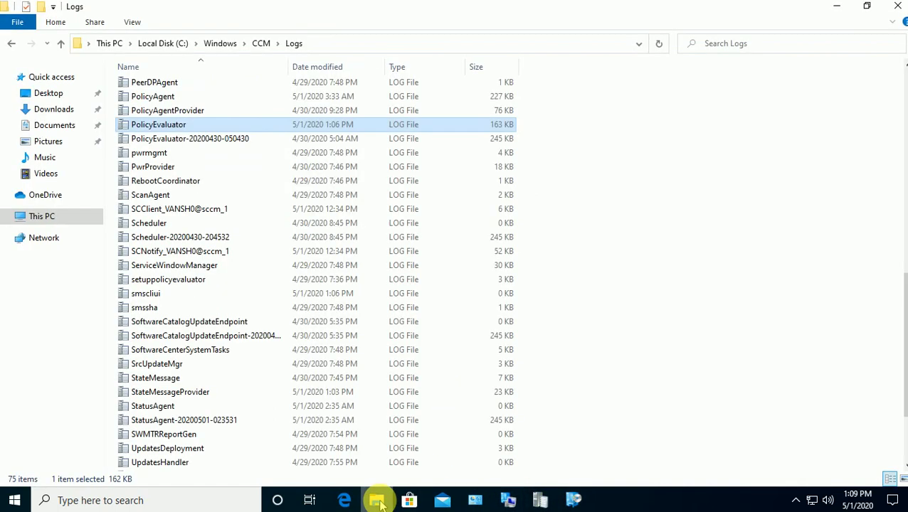
left_click(158, 111)
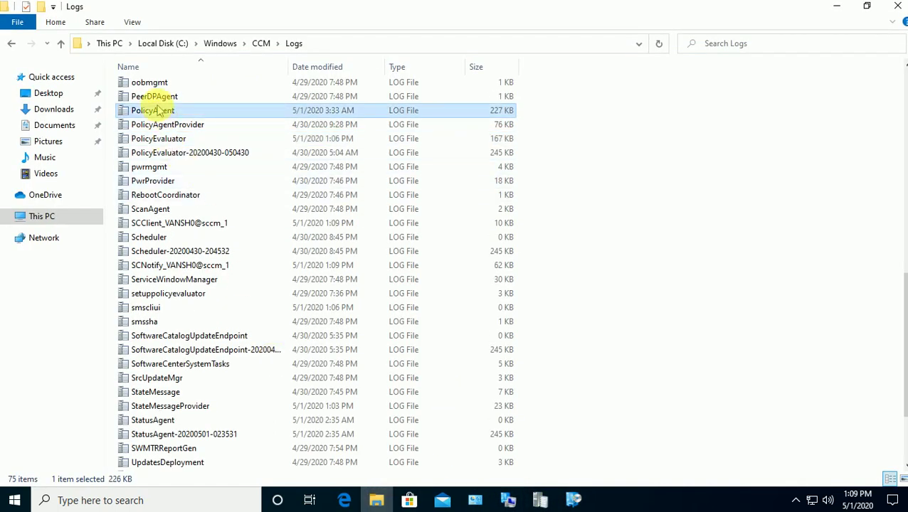
key("Home")
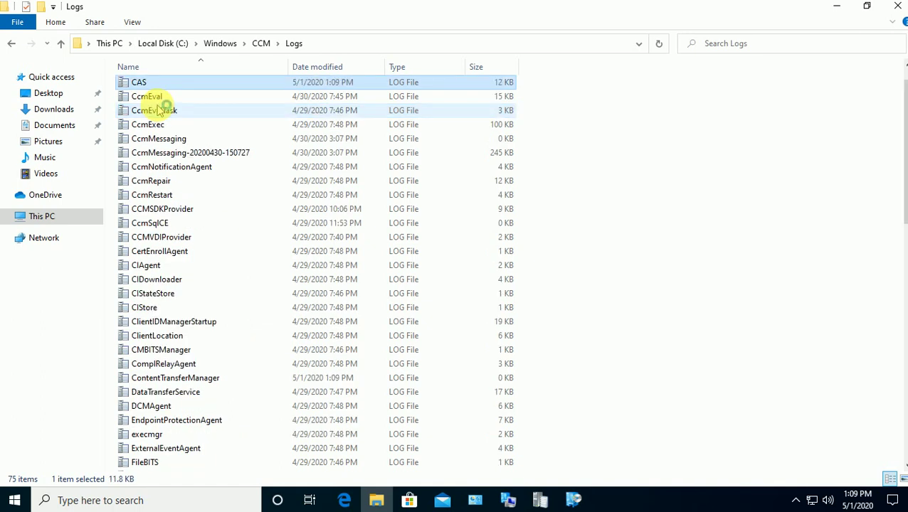
left_click(164, 166)
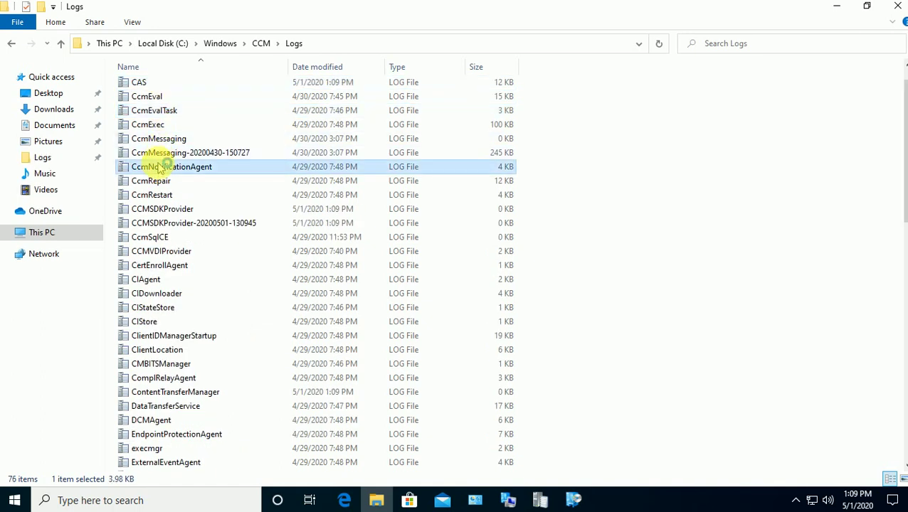
key("d")
key("Return")
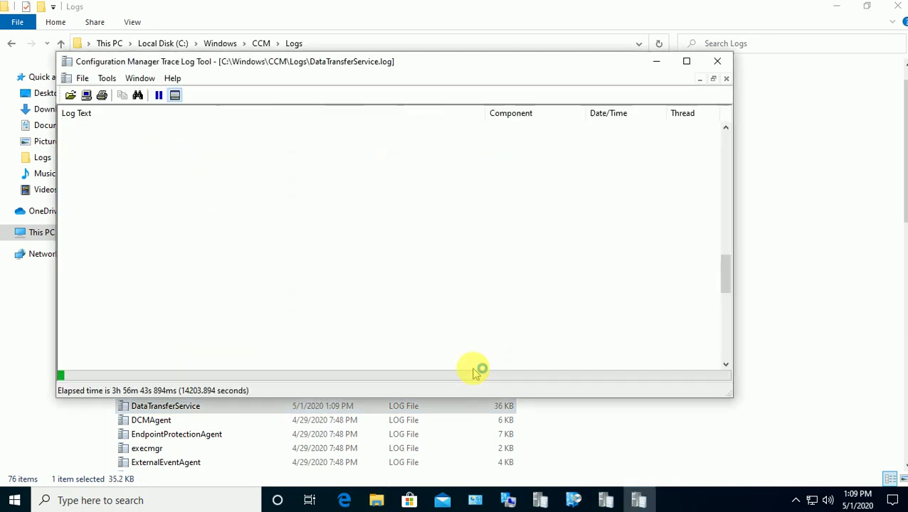
Review the OLD URL, NEW URL and DownloadingData entries for ChromeStandaloneSetup64.exe.
double_click(446, 62)
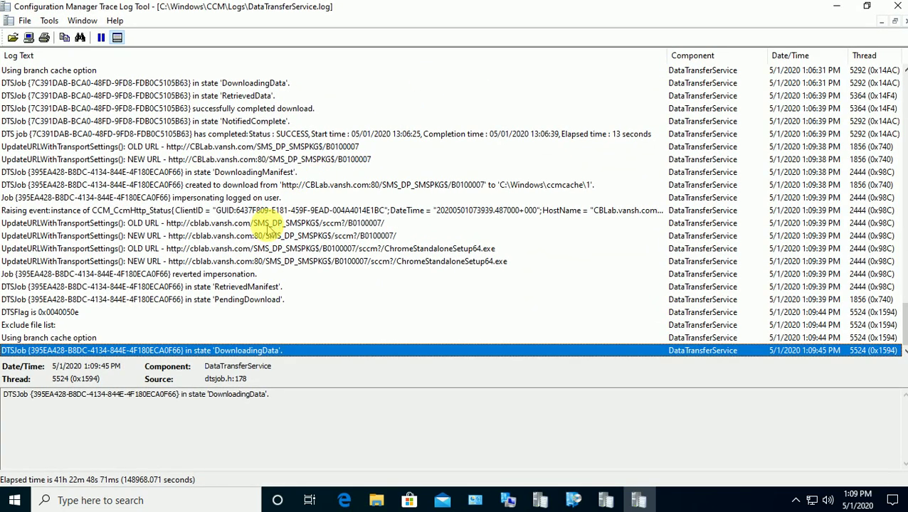
left_click(269, 223)
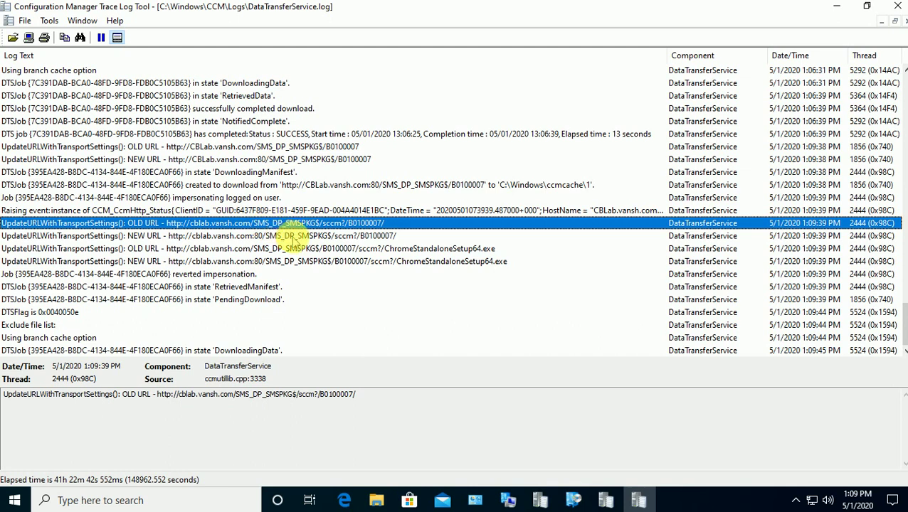
left_click(293, 237)
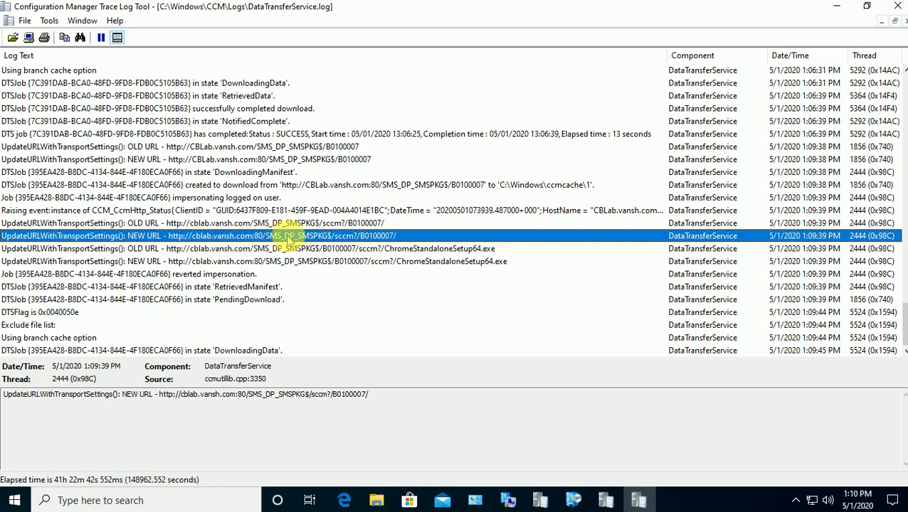
left_click(378, 251)
key("Down")
key("Down")
key("Down")
key("Down")
key("Down")
key("Down")
key("Down")
key("Down")
key("Down")
key("Down")
key("Down")
key("Down")
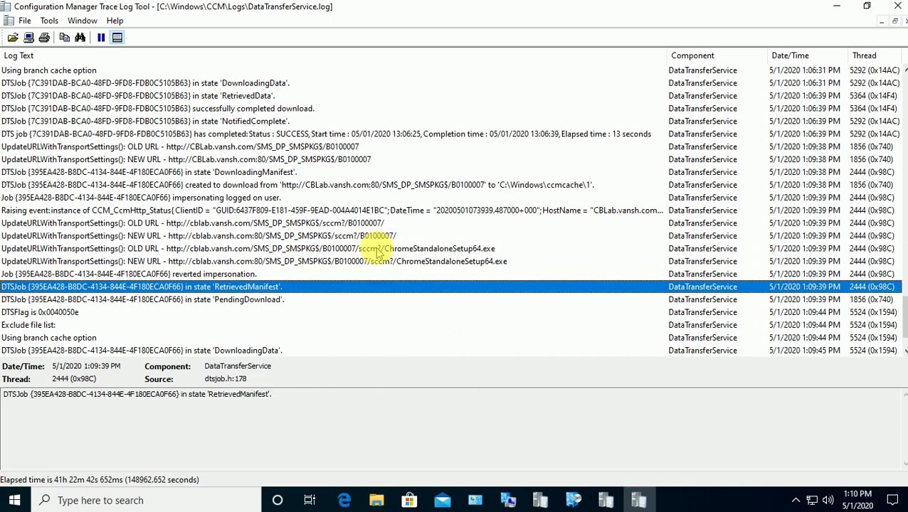
key("Up")
key("Up")
key("Up")
key("Up")
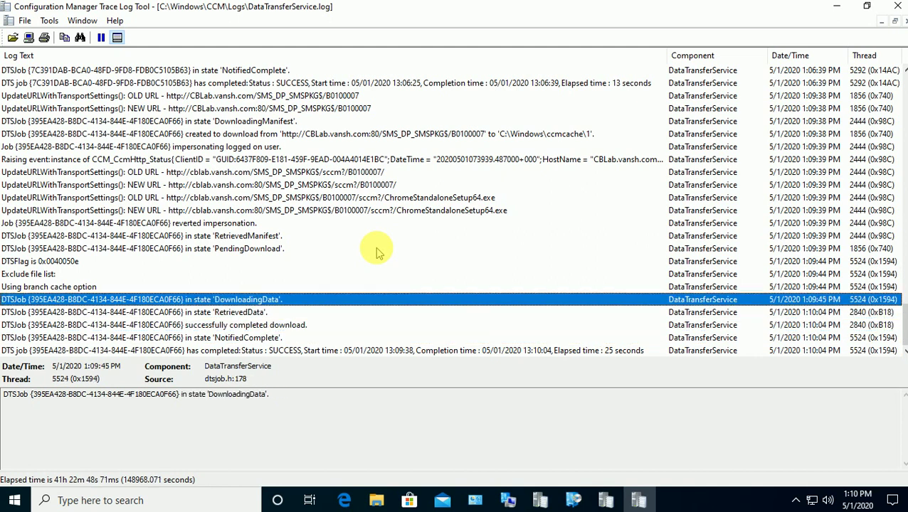
Review CAS.log's B0100007.1 download completed, Saved Content ID Mapping and failed-delete entries.
left_click(606, 500)
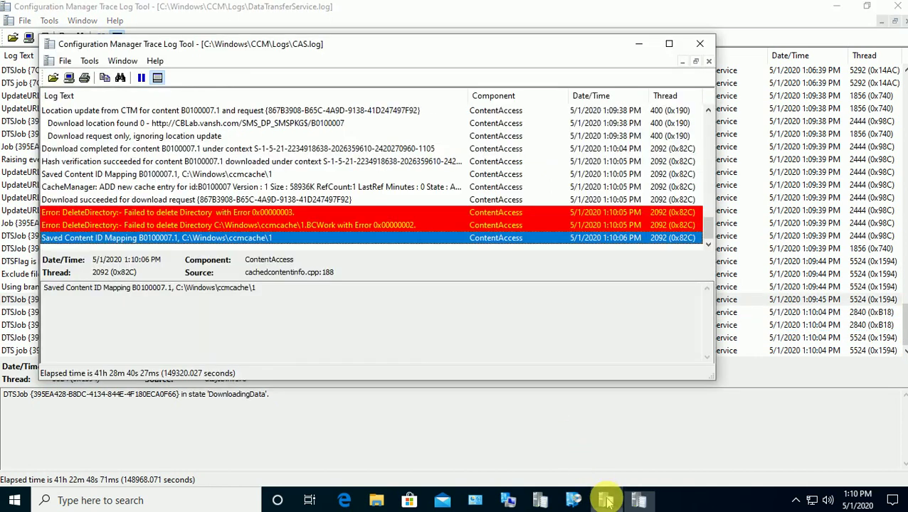
left_click(294, 148)
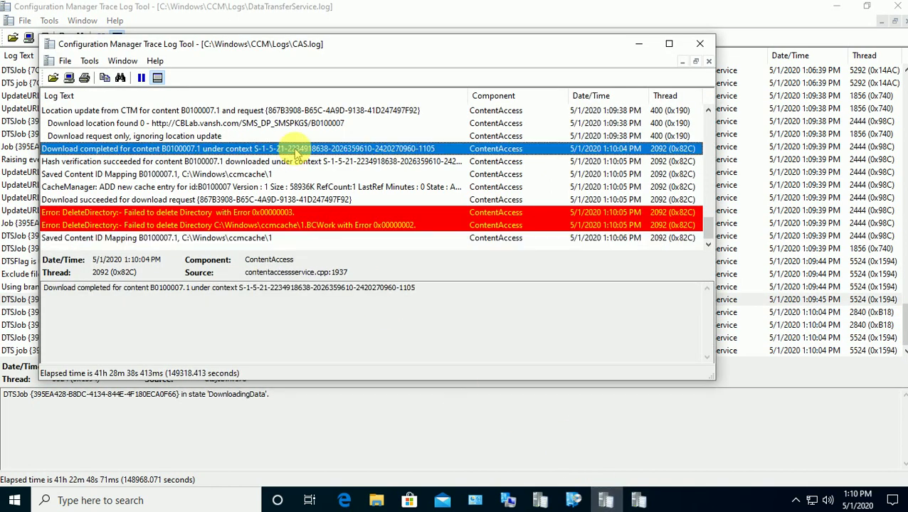
left_click(258, 239)
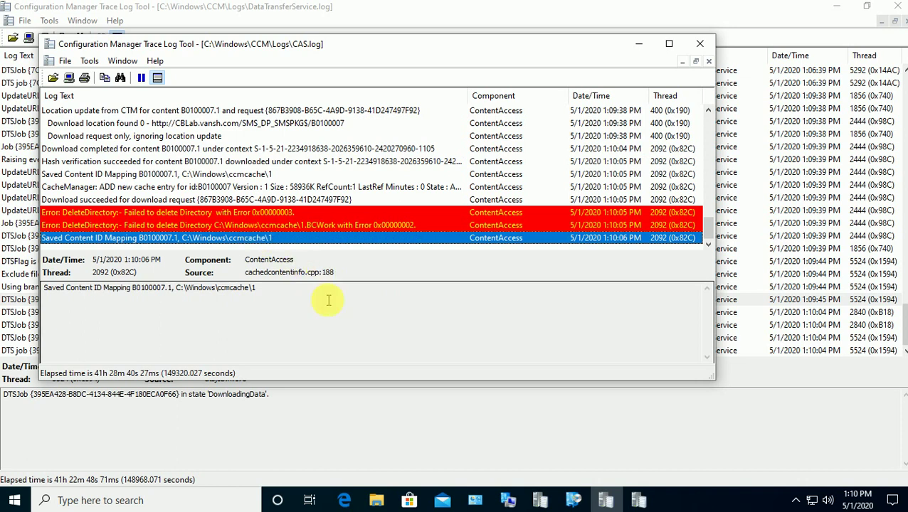
left_click(256, 224)
left_click(254, 237)
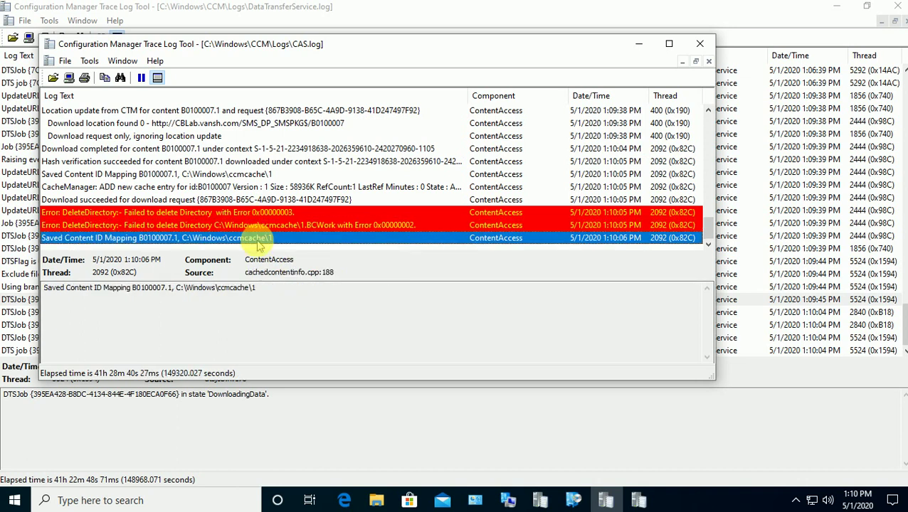
double_click(426, 45)
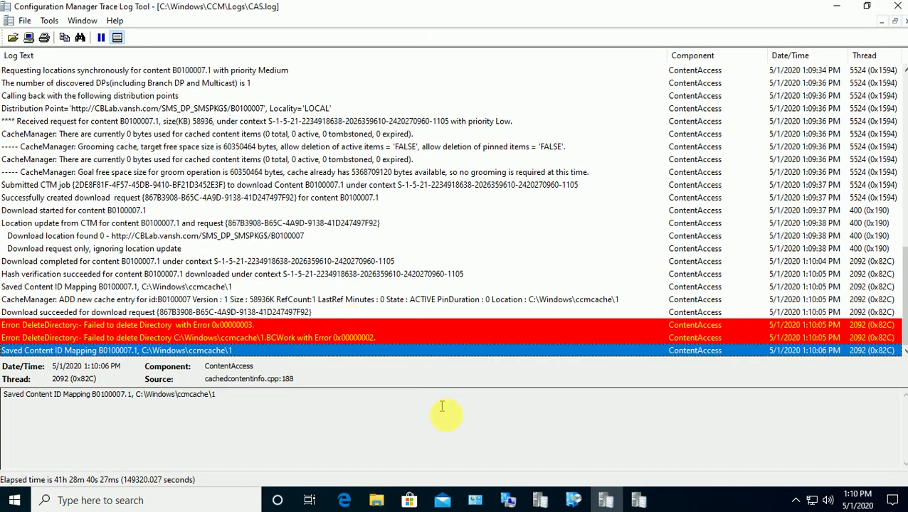
Open execmgr.log from the CCM Logs folder in the trace viewer.
left_click(377, 500)
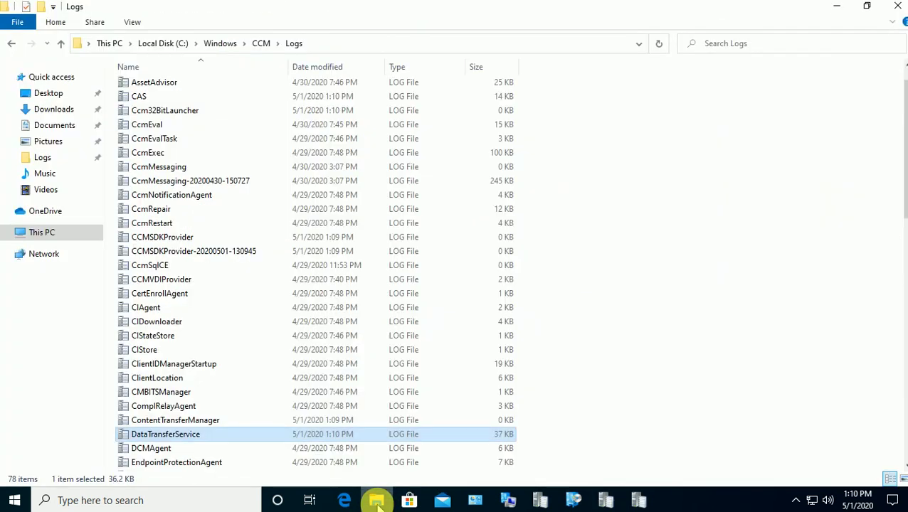
left_click(152, 138)
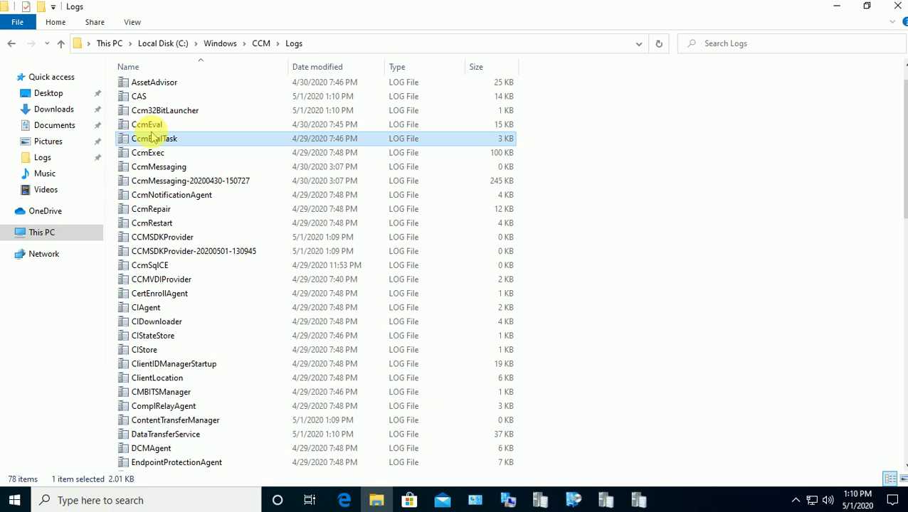
key("e")
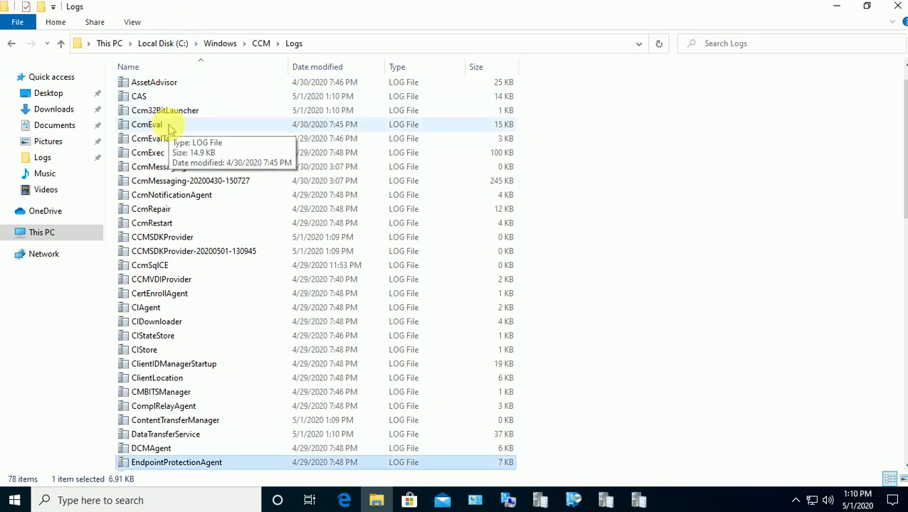
key("e")
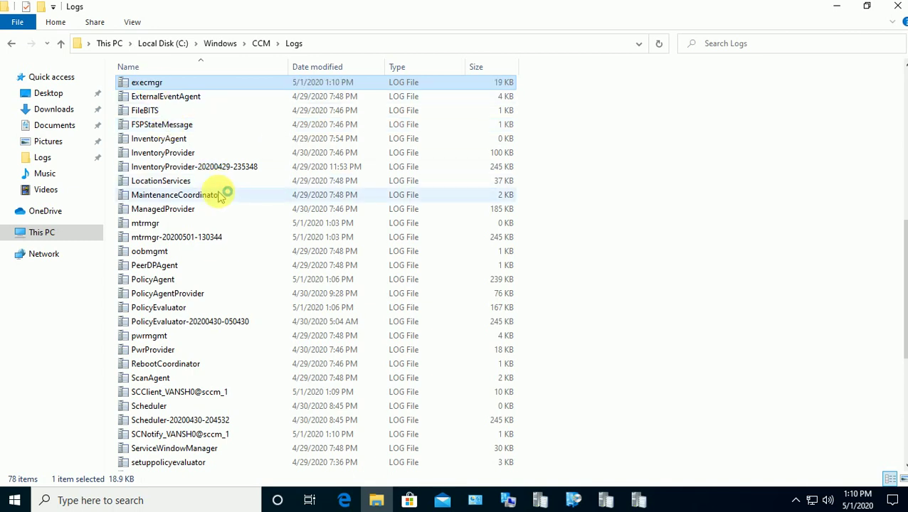
key("Return")
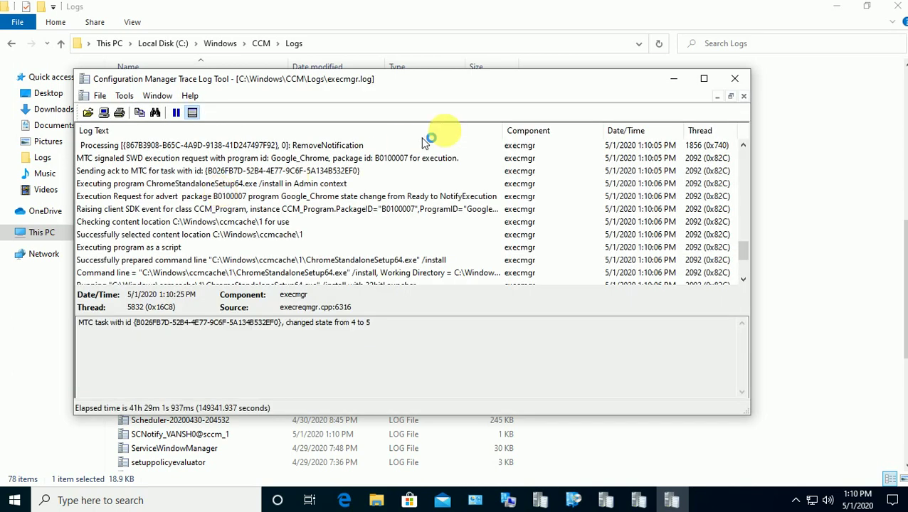
Maximize execmgr.log, find the ChromeStandaloneSetup64.exe command line entry, then return to CCM Logs.
double_click(434, 82)
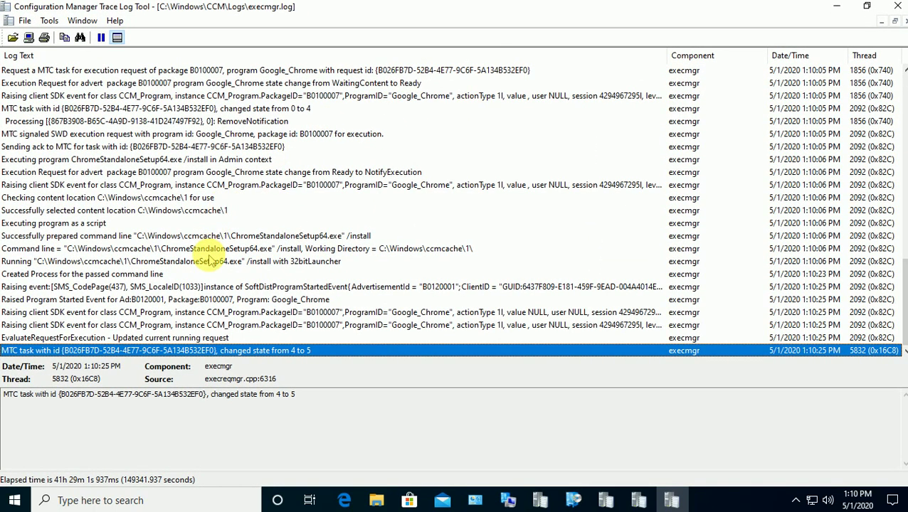
key("Up")
key("Up")
key("Up")
key("Up")
key("Up")
key("Up")
key("Up")
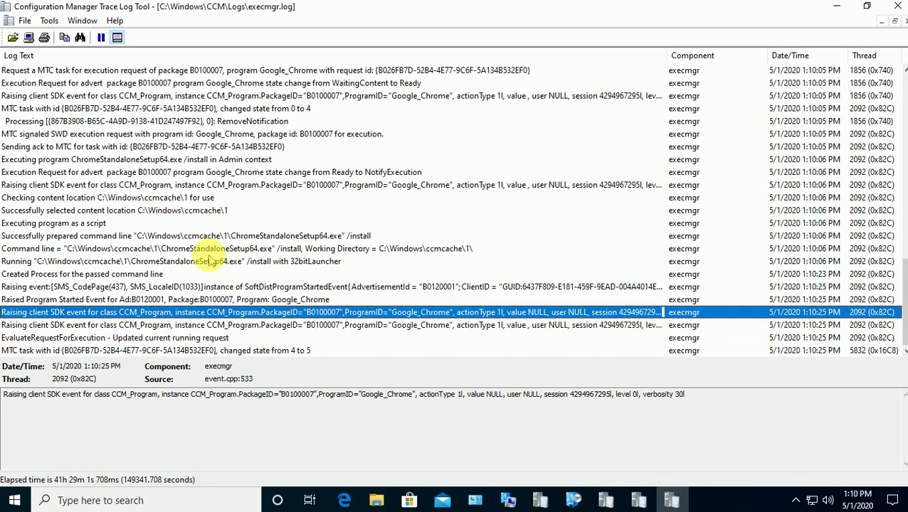
key("Up")
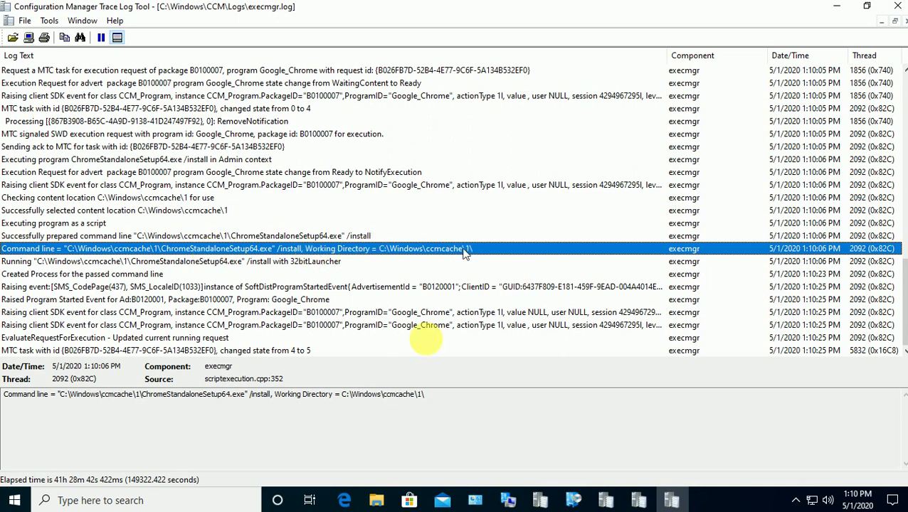
left_click(376, 500)
left_click(376, 500)
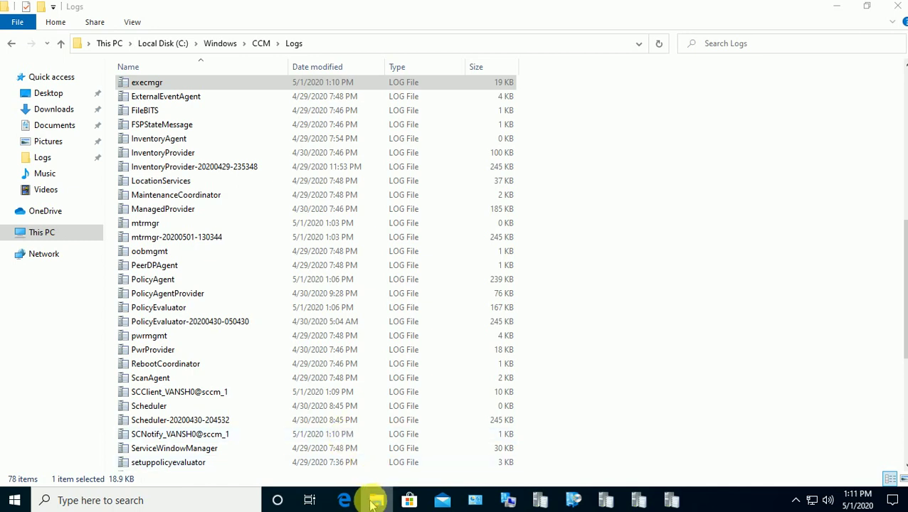
Browse to C:\Windows\ccmcache\1, granting access to ccmcache, to find ChromeStandaloneSetup64.
left_click(375, 502)
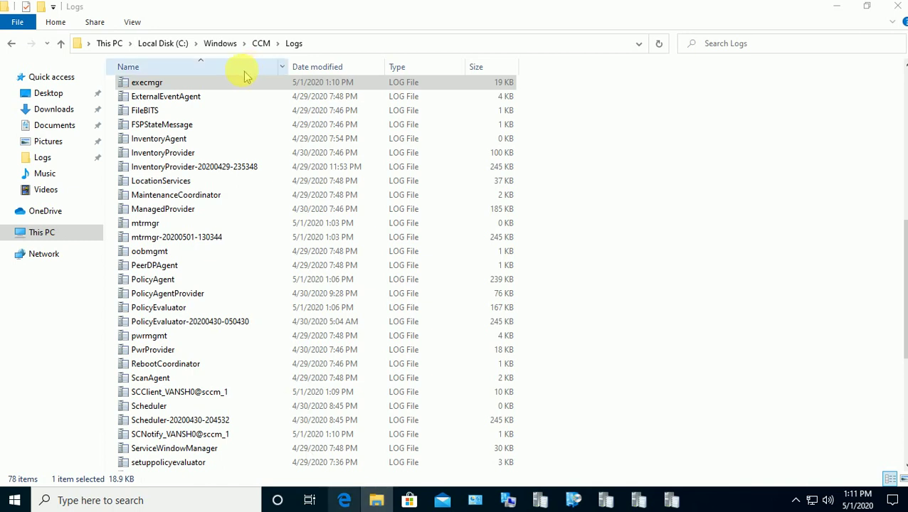
left_click(160, 47)
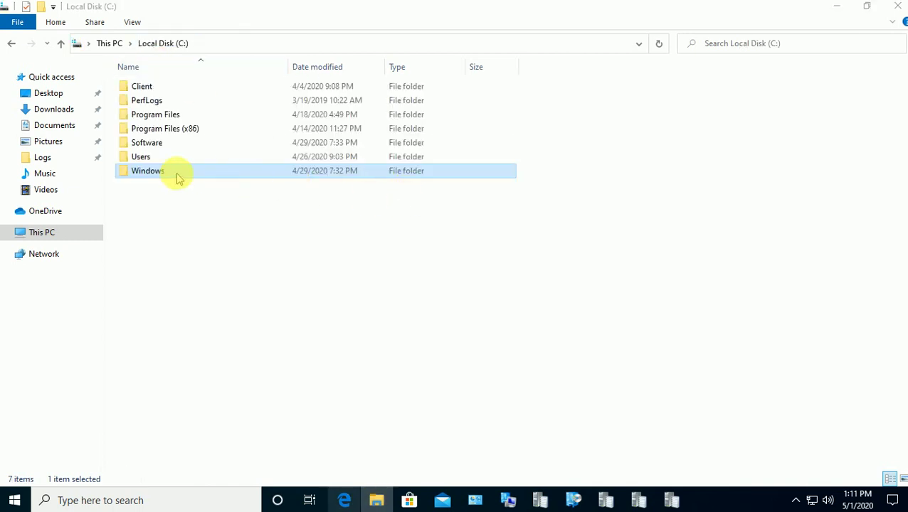
double_click(178, 178)
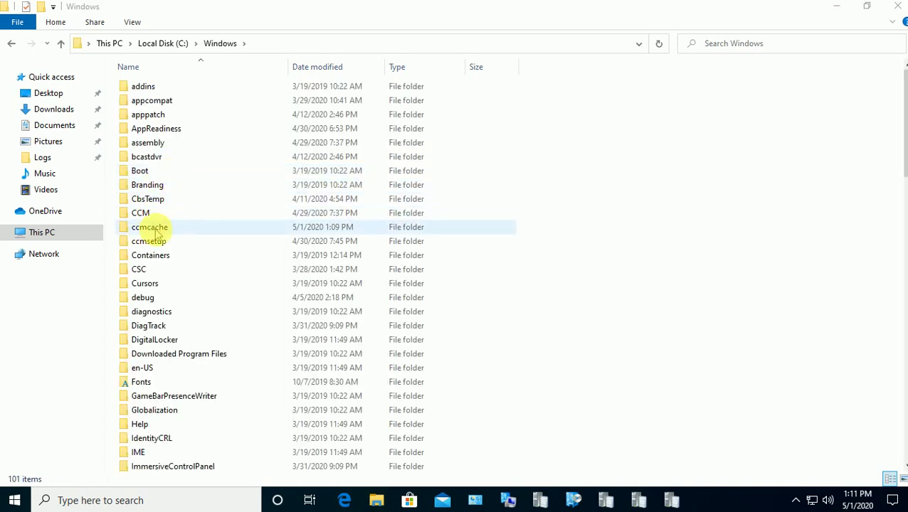
double_click(155, 228)
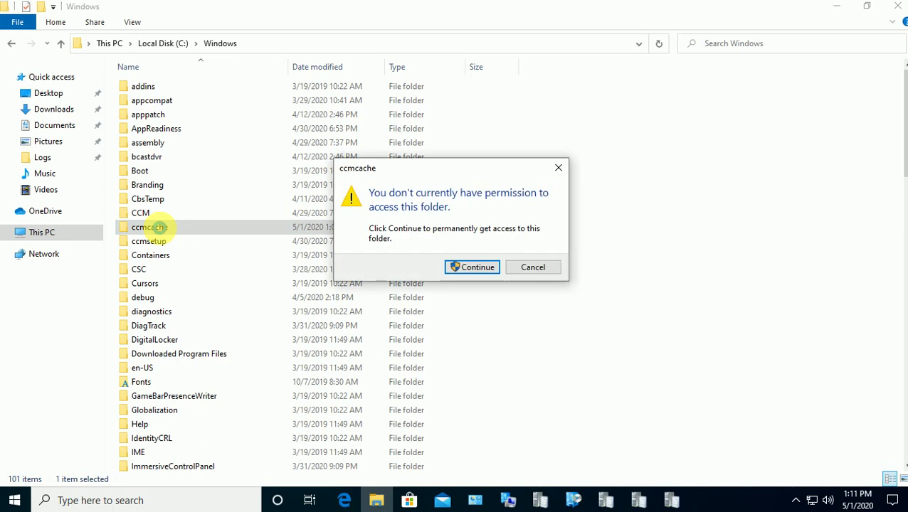
left_click(485, 268)
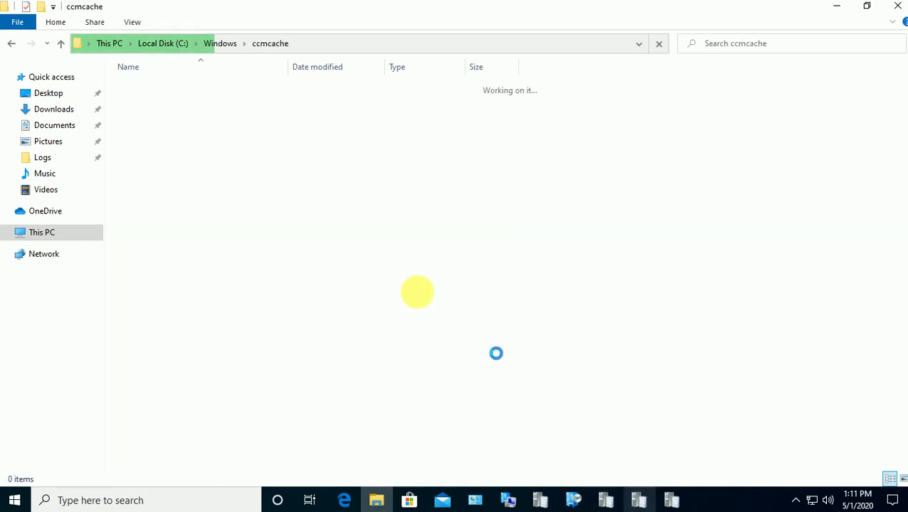
double_click(135, 90)
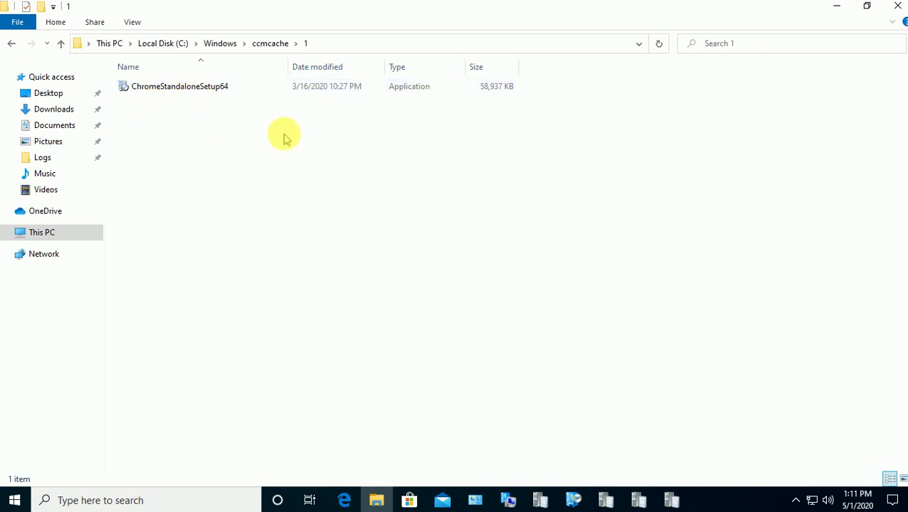
Check PolicyEvaluator.log's PolicyRuleRevoked and B0100007 Applied policy entries, then close it.
mouse_move(542, 502)
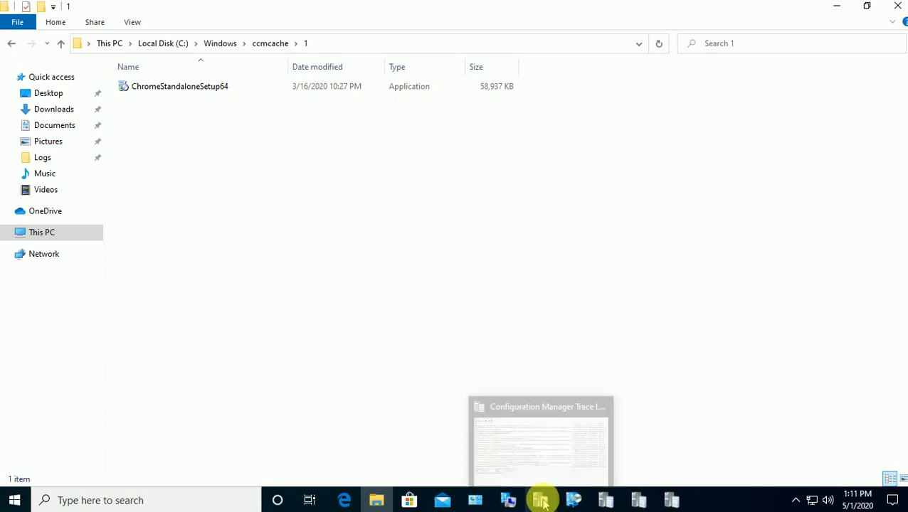
left_click(542, 502)
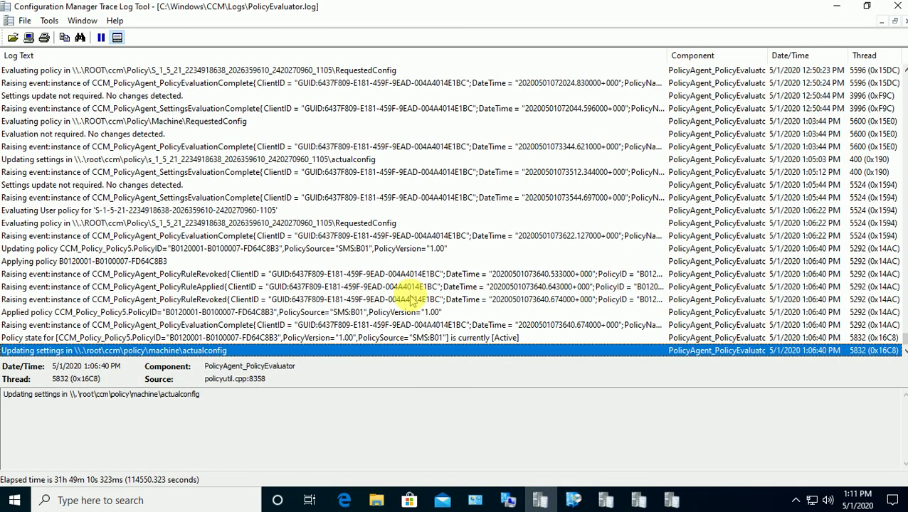
left_click(313, 299)
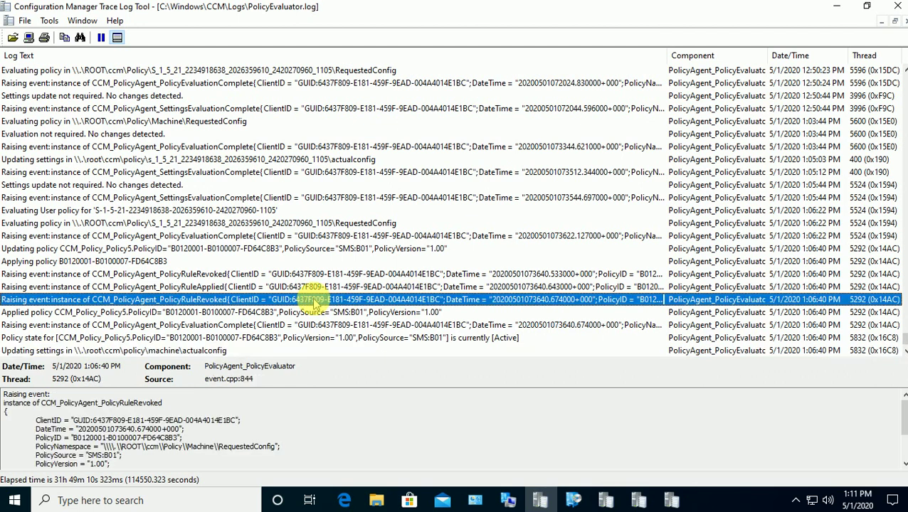
left_click(334, 313)
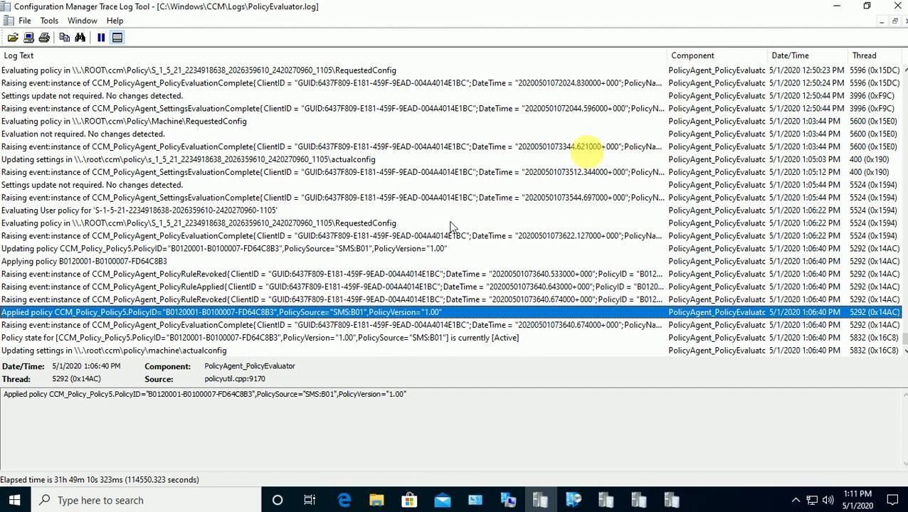
left_click(898, 7)
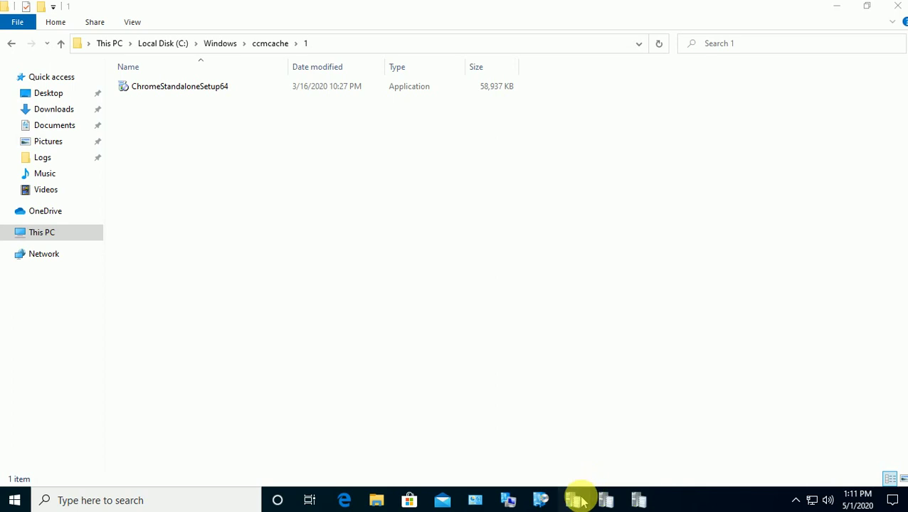
Review CAS.log's content location, download started and new cache entries for B0100007.
left_click(578, 498)
left_click(209, 239)
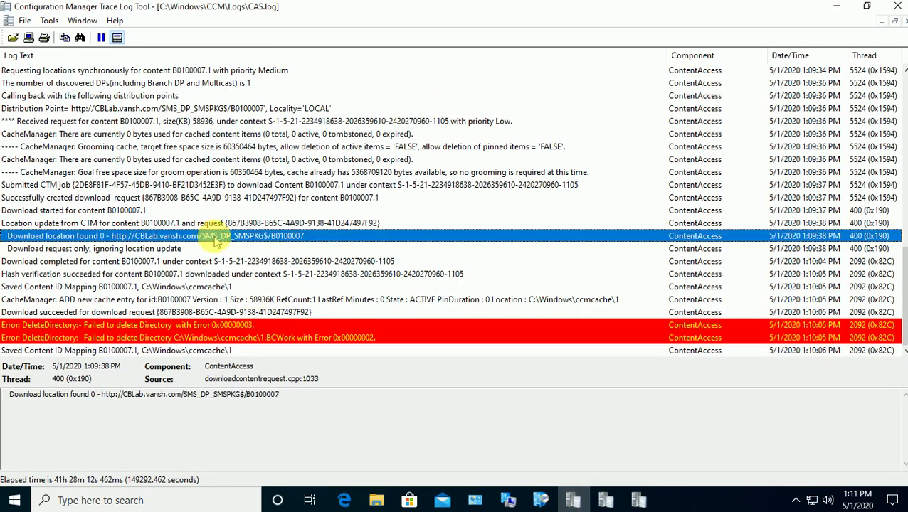
left_click(197, 70)
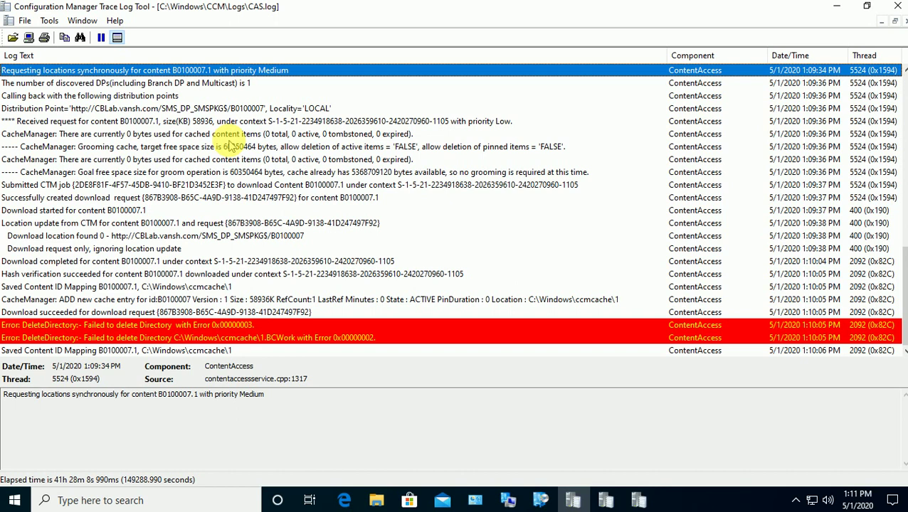
left_click(214, 350)
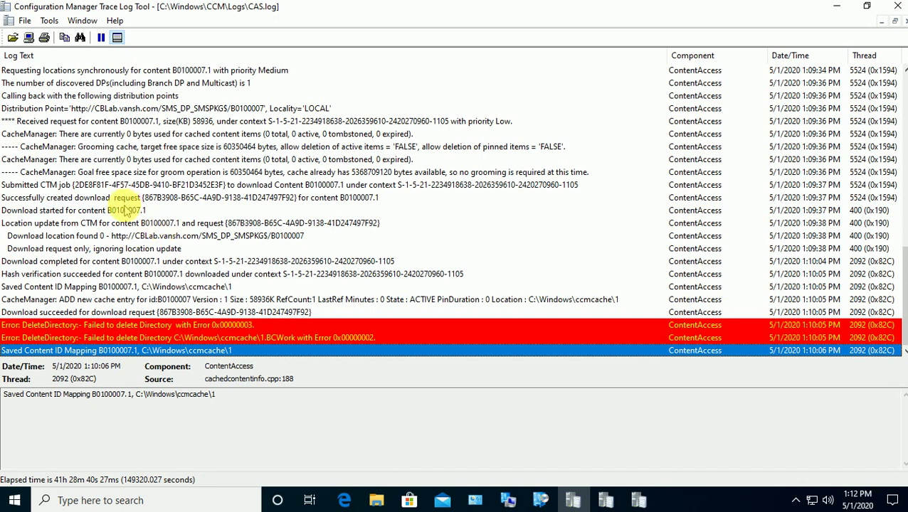
left_click(127, 211)
left_click(184, 237)
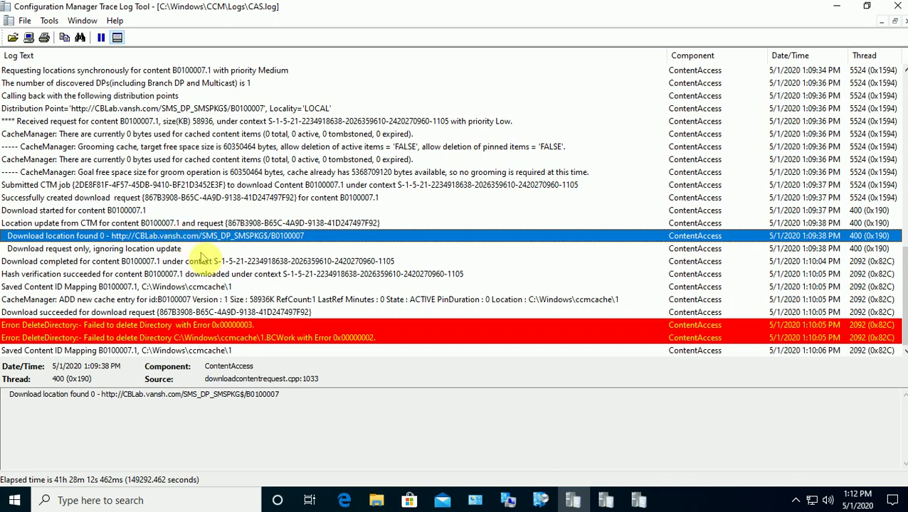
left_click(226, 300)
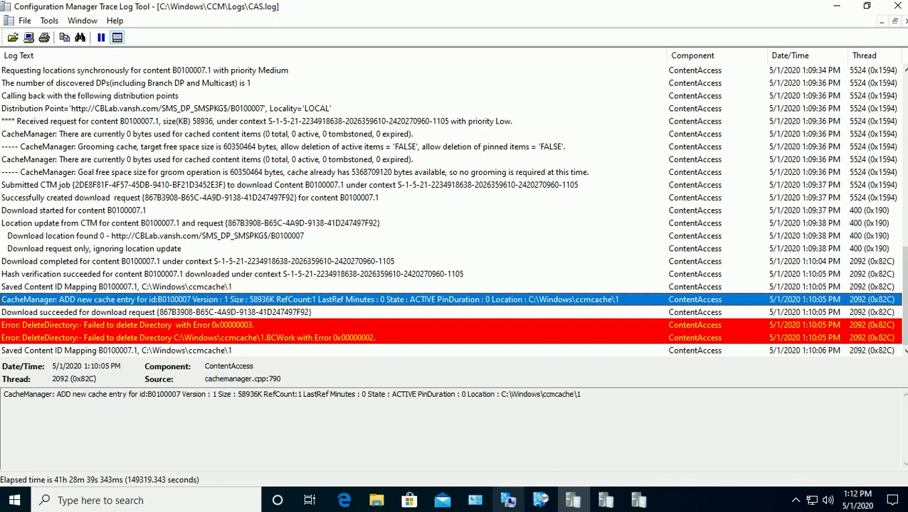
left_click(604, 500)
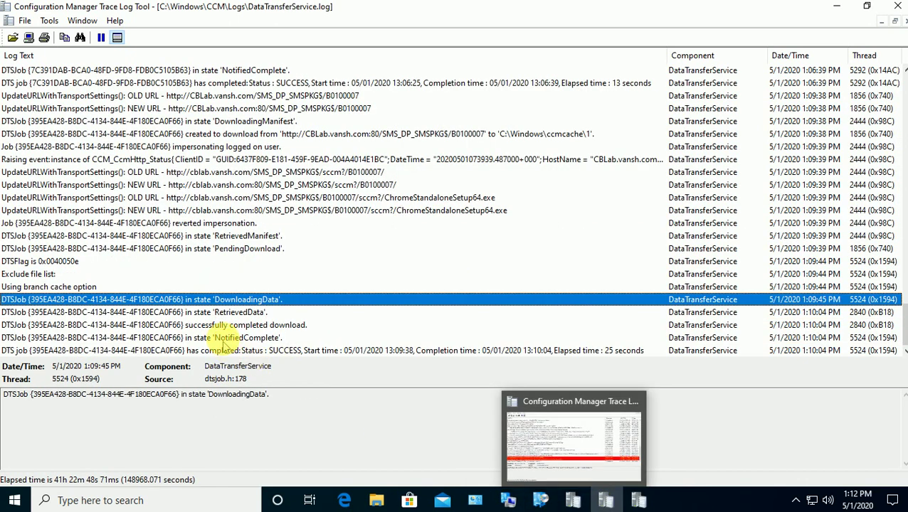
Read the 'successfully completed download' and job-completed SUCCESS entries in DataTransferService.log.
left_click(225, 326)
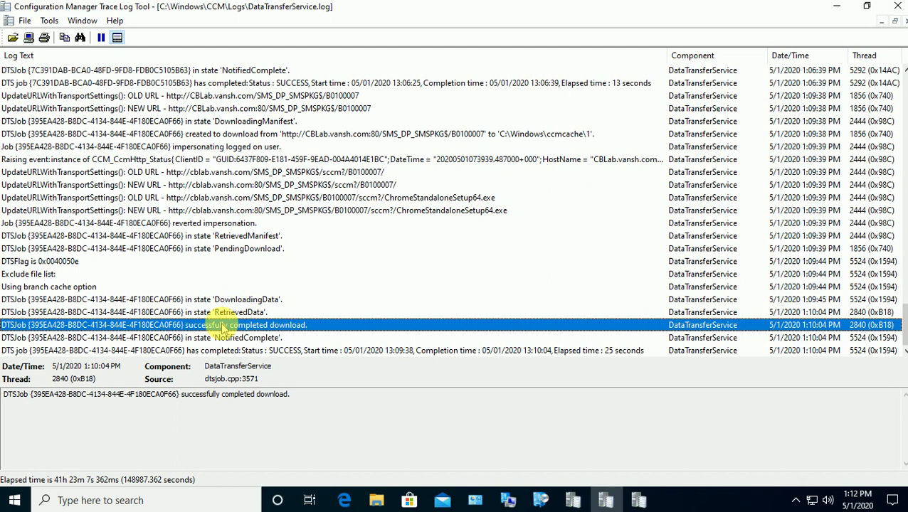
key("Down")
key("Down")
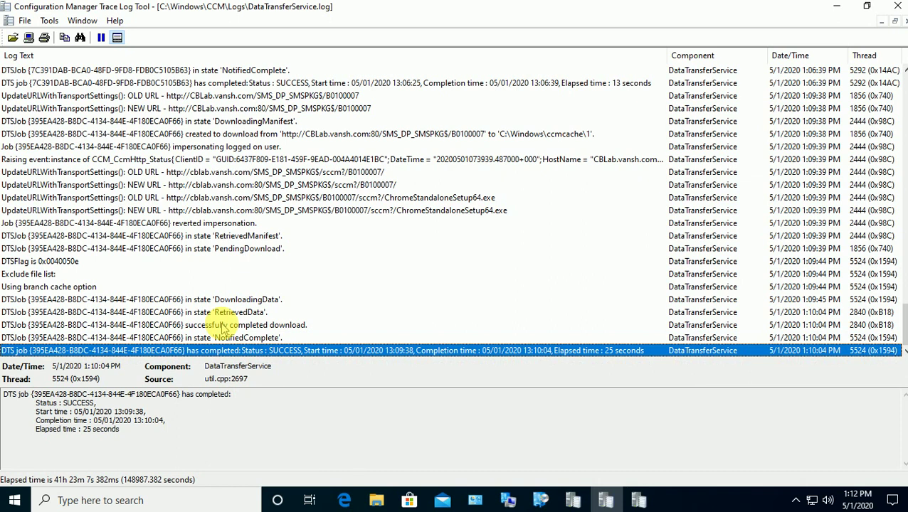
key("Up")
key("Up")
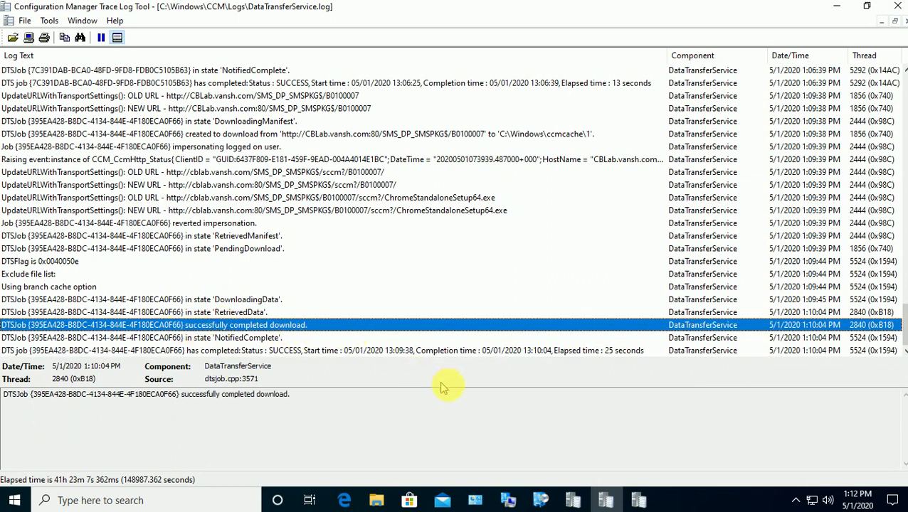
In execmgr.log, review the Executing program, Command line and Running entries for ChromeStandaloneSetup64.exe.
left_click(641, 501)
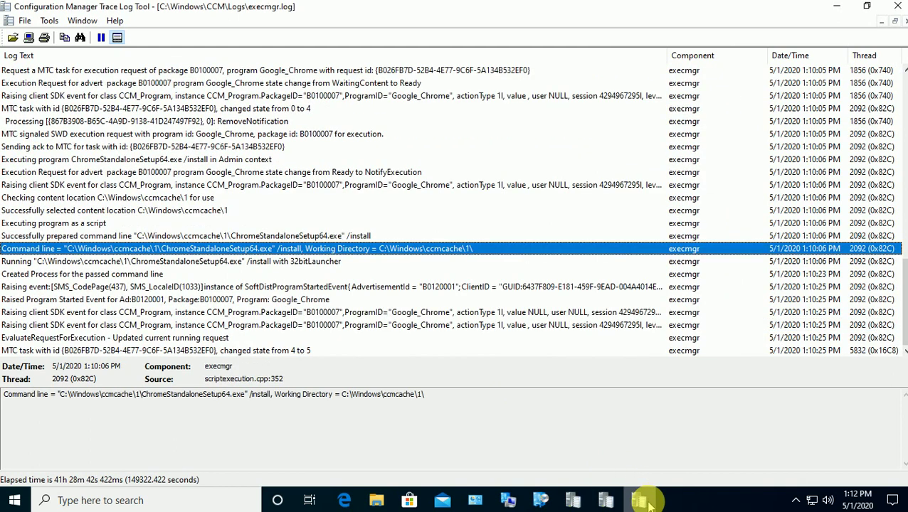
left_click(276, 264)
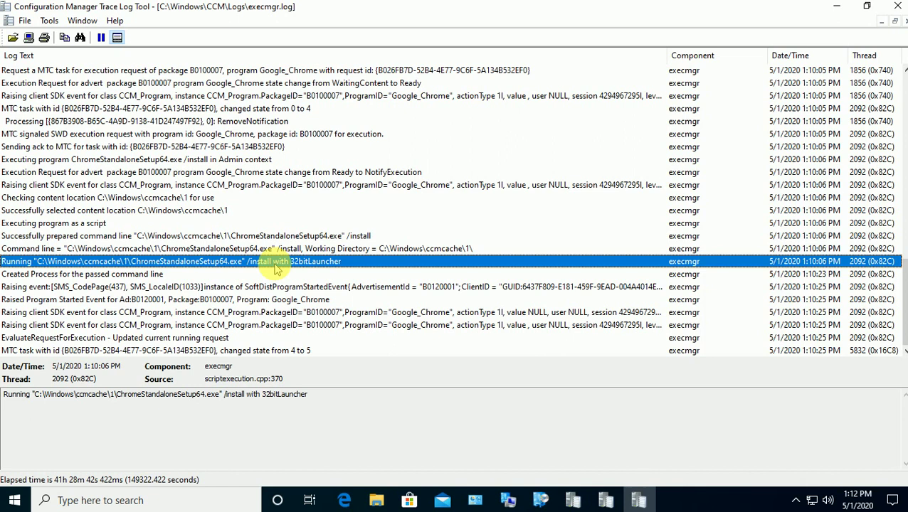
key("Up")
key("Up")
key("Up")
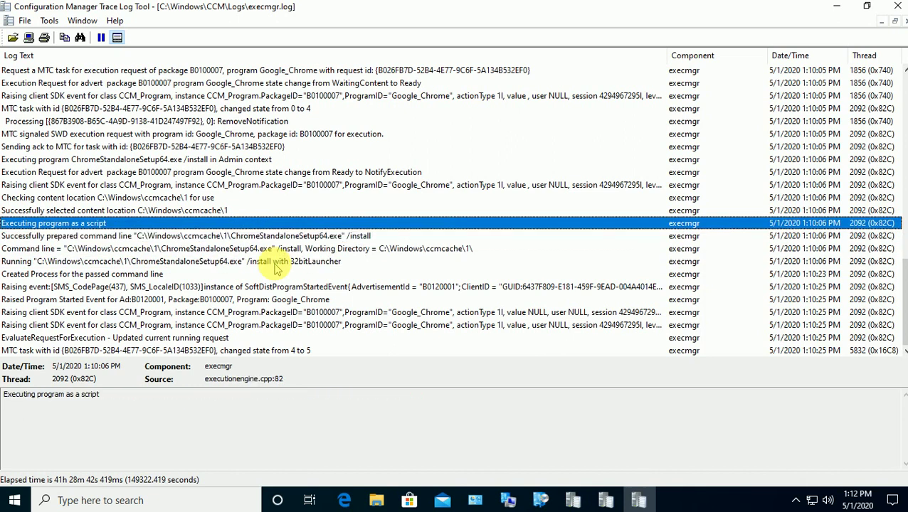
key("Down")
key("Down")
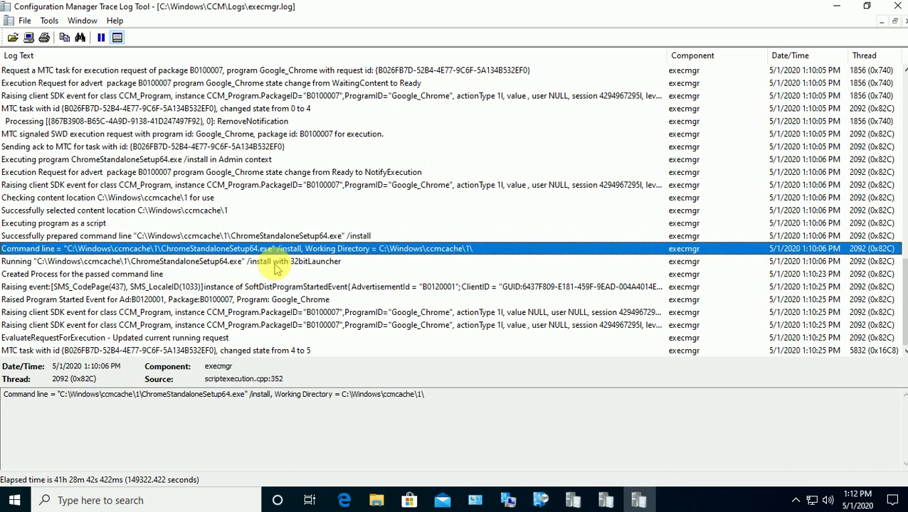
key("Down")
key("Up")
key("Down")
key("Up")
Review the Created Process, state change 4 to 5 and EvaluateRequestForExecution entries.
key("Down")
key("Down")
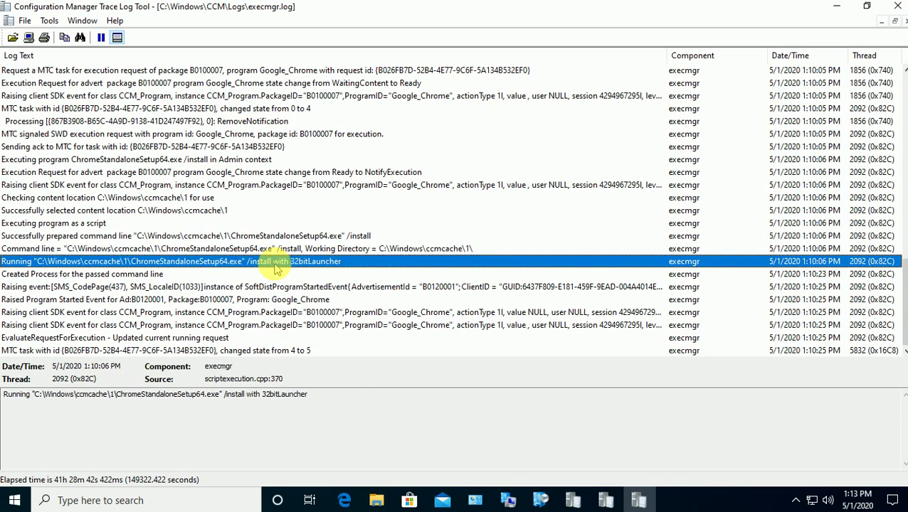
key("Down")
key("Down")
key("Down")
key("Down")
key("Down")
key("Down")
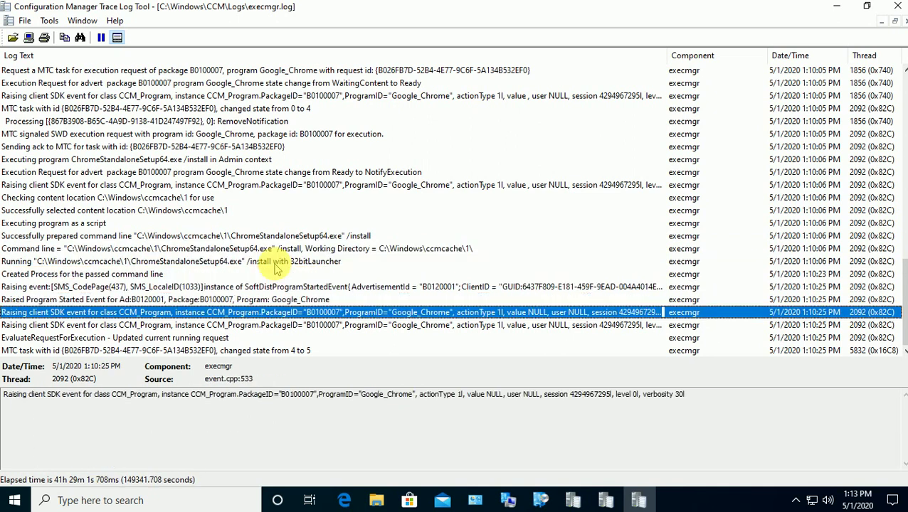
key("Up")
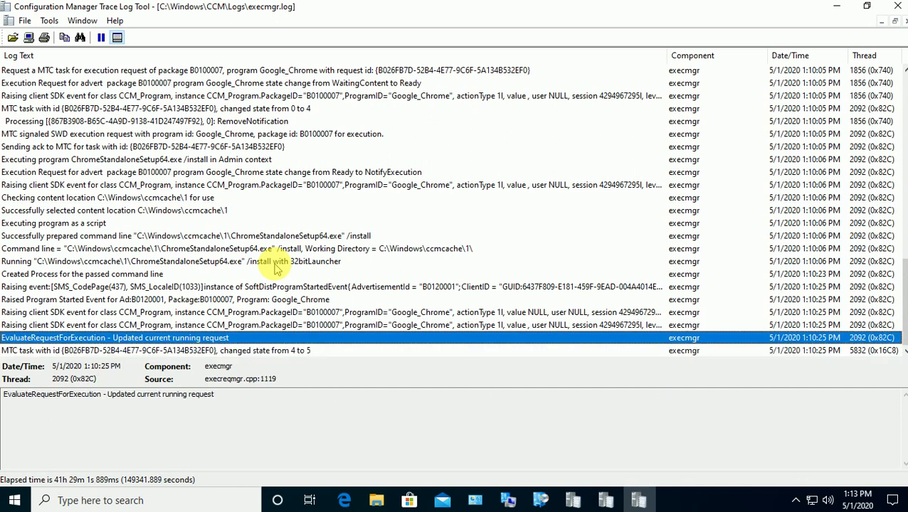
key("Down")
key("Up")
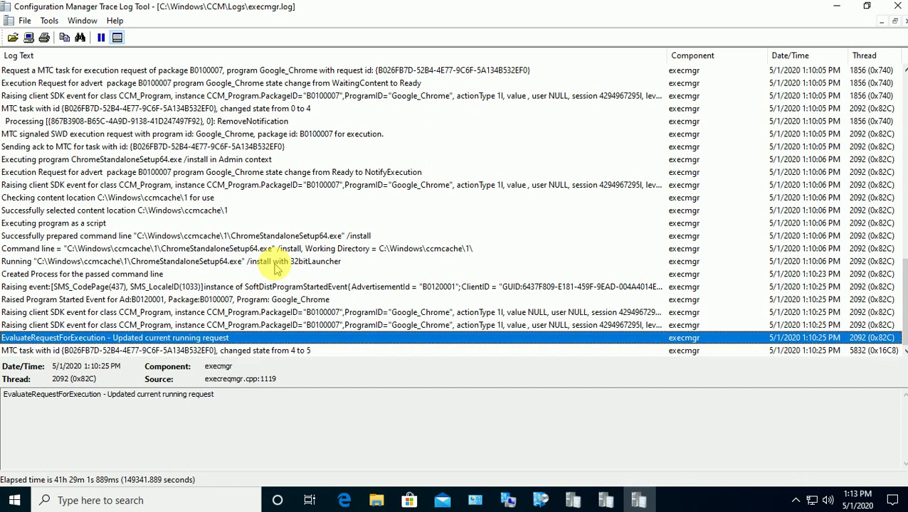
left_click(538, 497)
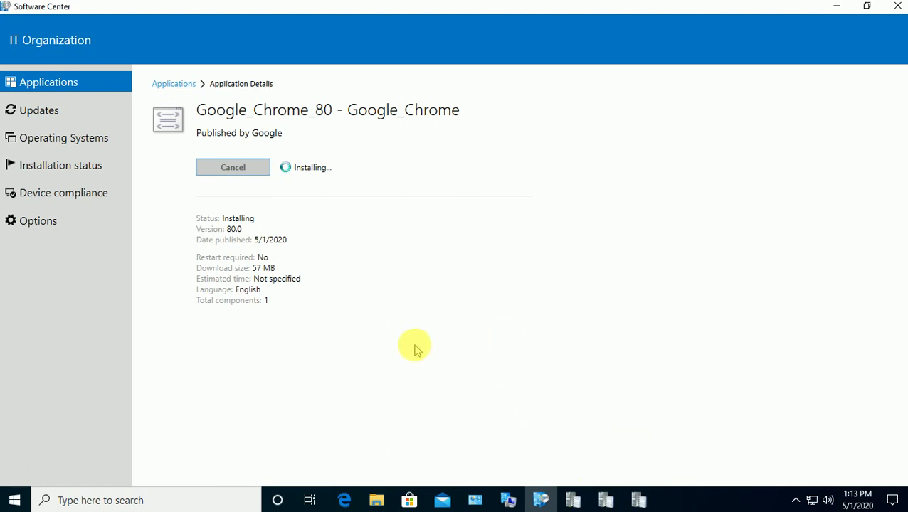
Once Software Center shows Google_Chrome_80 as Installed, return to execmgr.log.
mouse_move(638, 500)
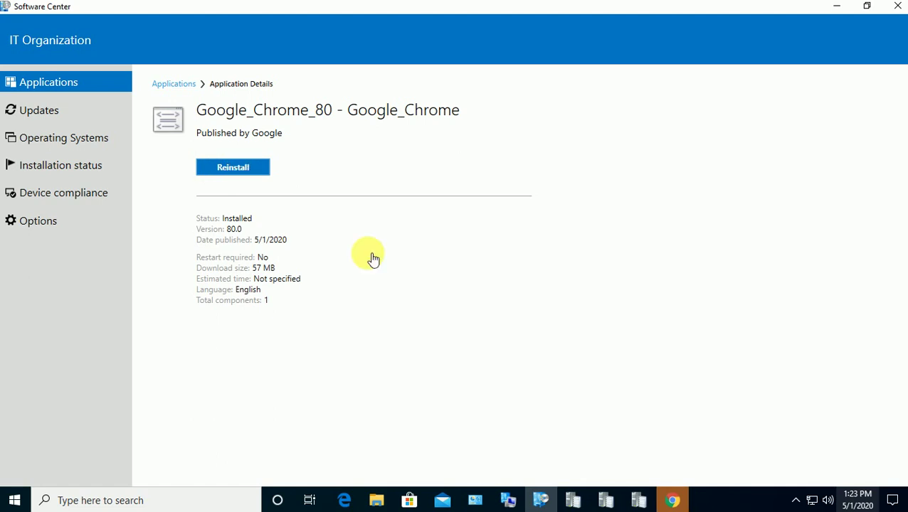
left_click(641, 501)
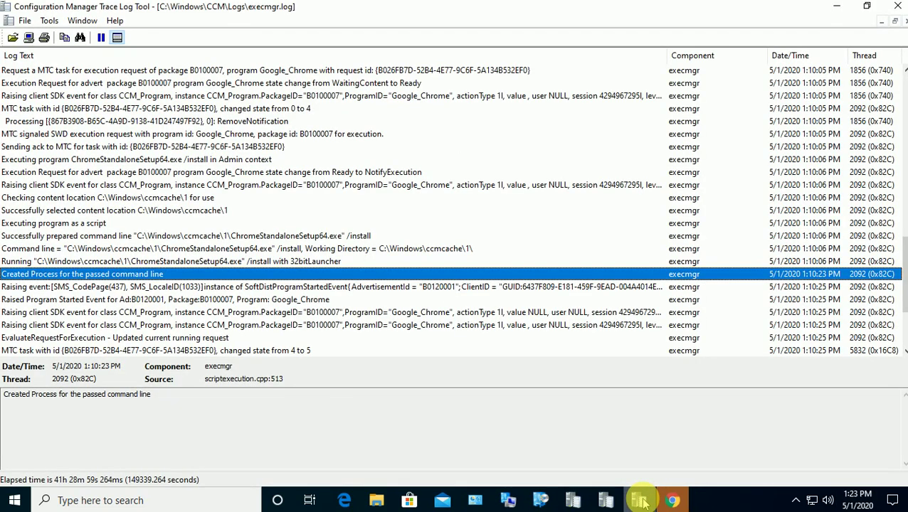
Review the execmgr.log entries down to 'Program exit code 0' confirming Google_Chrome succeeded.
left_click(280, 314)
key("Down")
key("Down")
key("Down")
key("Down")
key("Down")
key("Down")
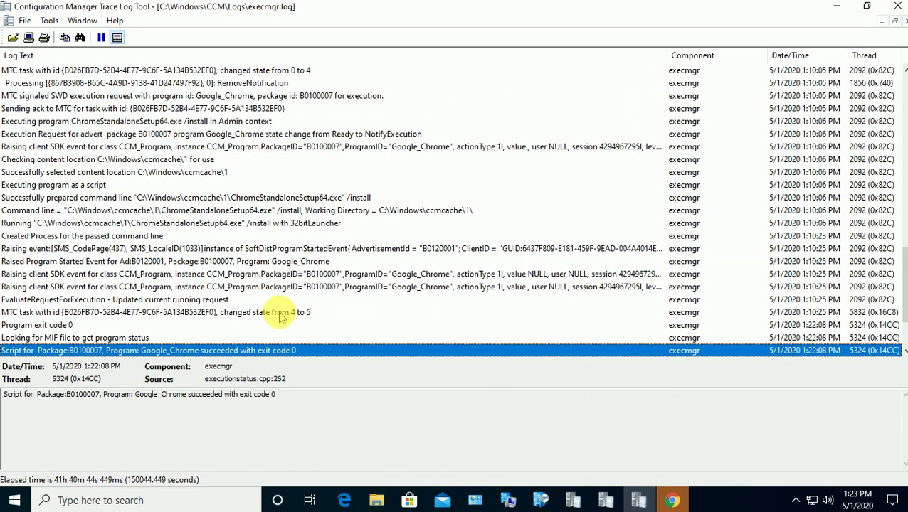
key("Down")
key("Down")
key("Down")
key("Up")
key("Up")
key("Up")
key("Up")
key("Up")
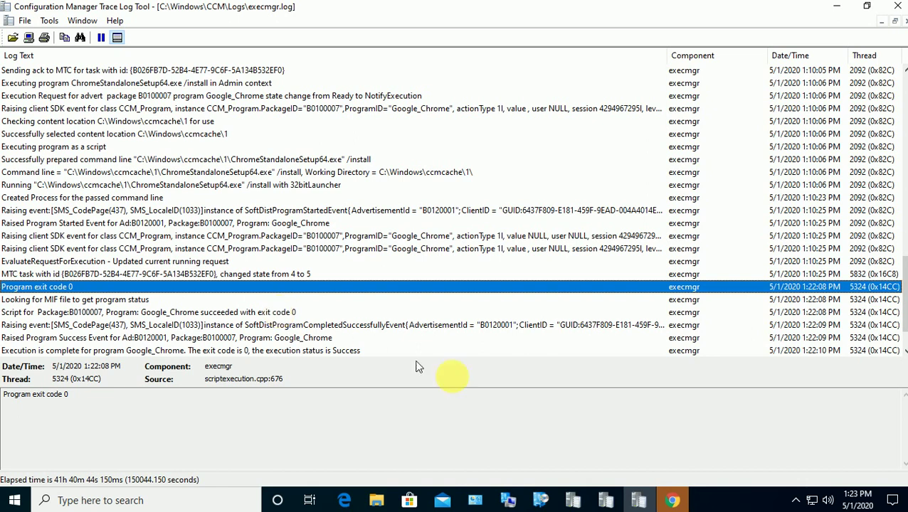
Launch the newly installed Chrome, close its welcome window, and return to Software Center.
left_click(673, 501)
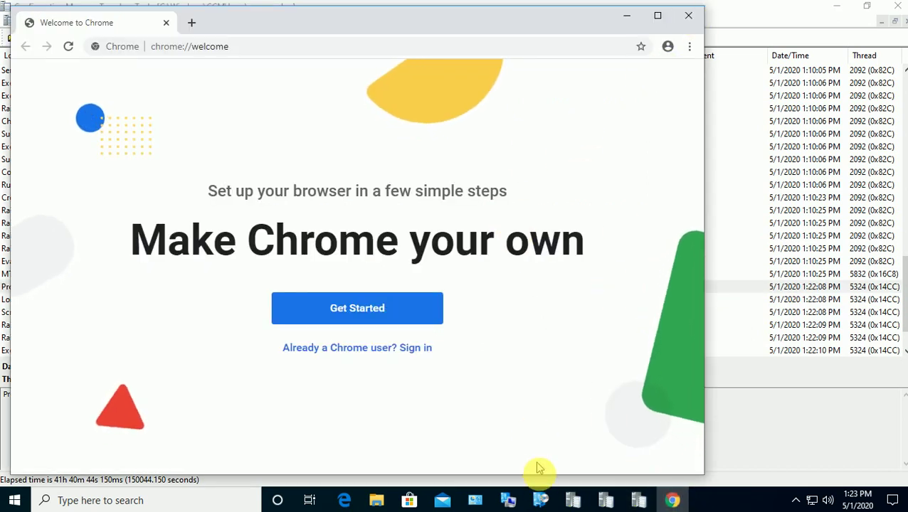
left_click(688, 15)
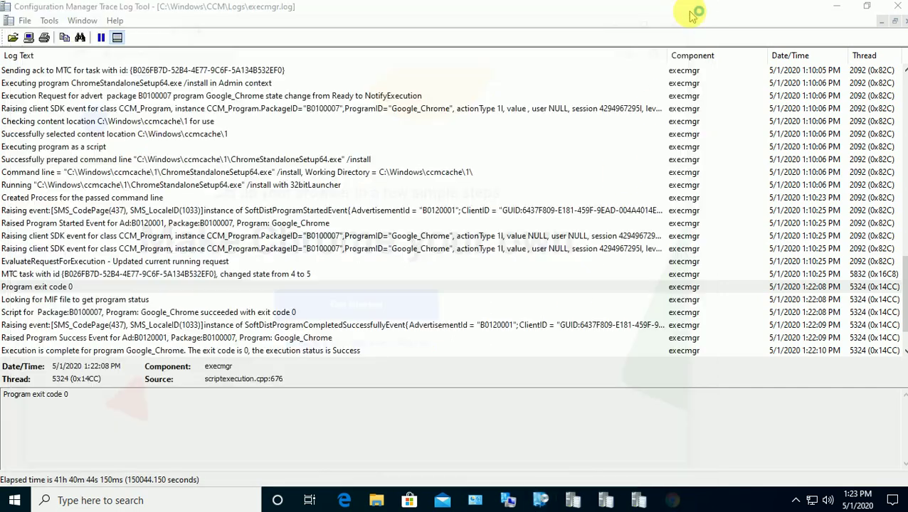
left_click(541, 498)
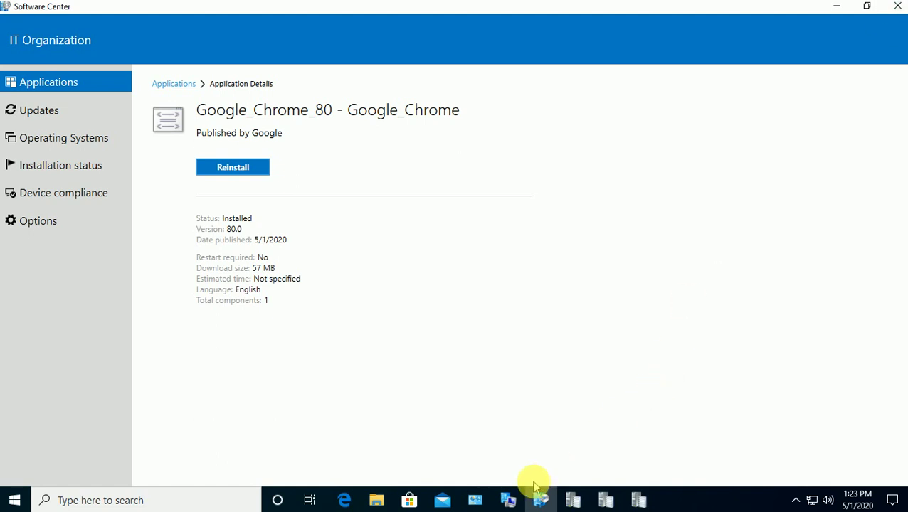
Confirm Google_Chrome_80 shows Installed, version 80.0, then switch to the Control Panel window.
left_click(475, 501)
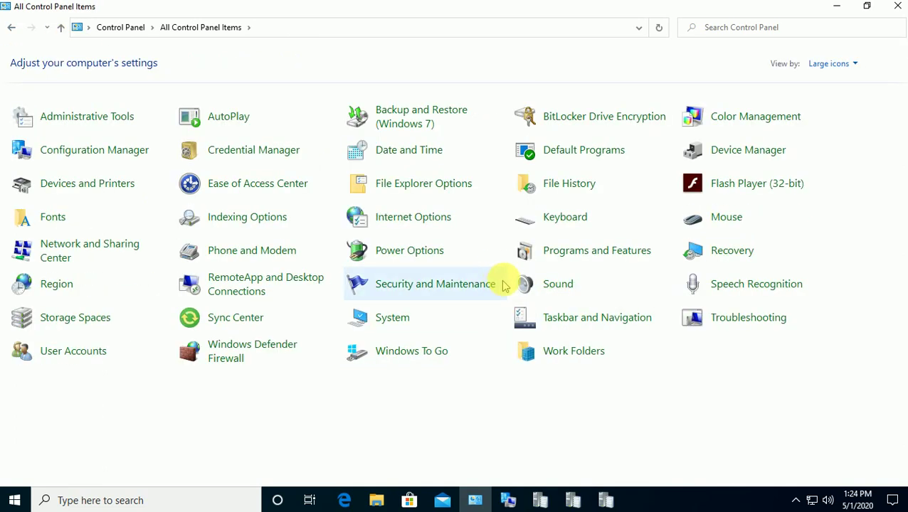
Open Programs and Features, check Google Chrome is version 80.0.3987.132, and minimize the window.
left_click(607, 259)
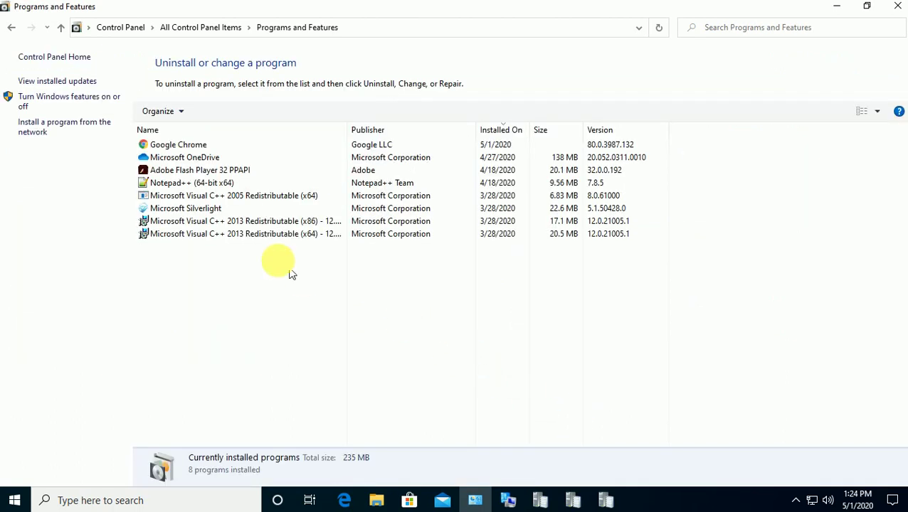
left_click(174, 145)
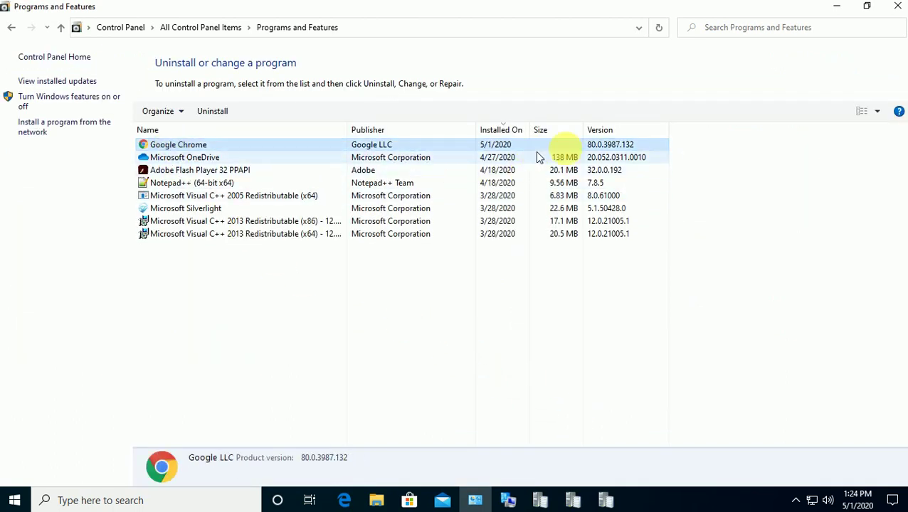
left_click(837, 8)
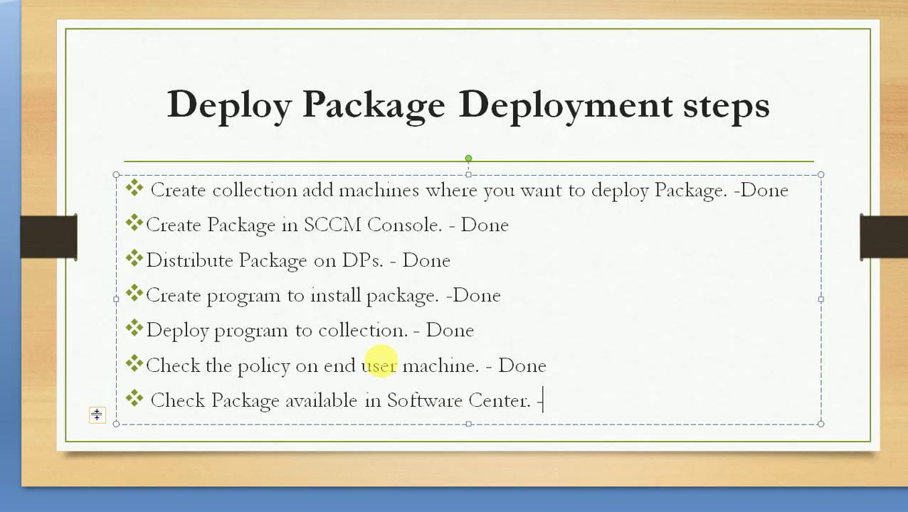
Mark the Software Center bullet Done, then append '- Done' to the first three bullets on the Continue… slide.
type("Done")
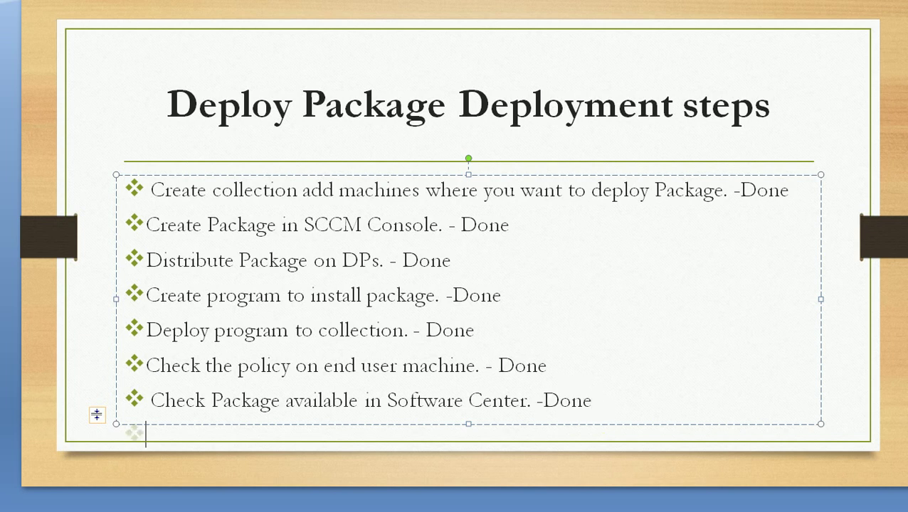
left_click(24, 298)
scroll(421, 421, "down", 3)
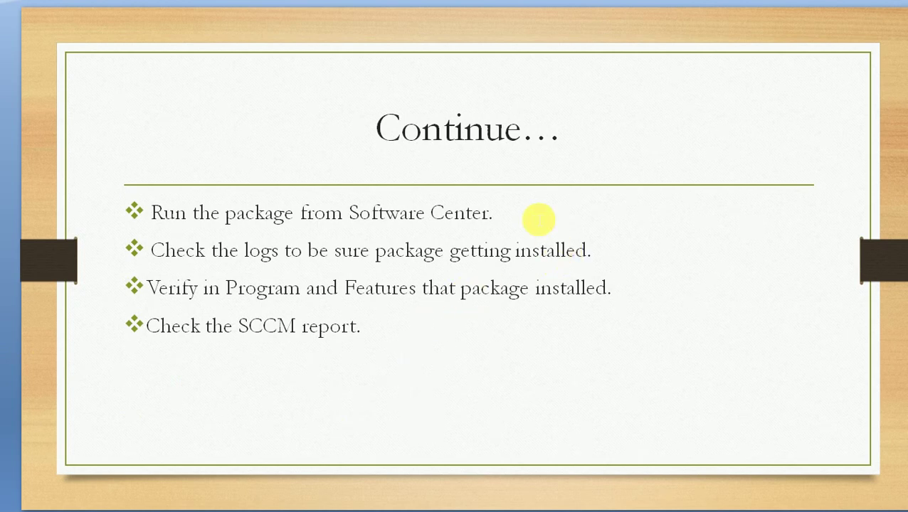
left_click(528, 215)
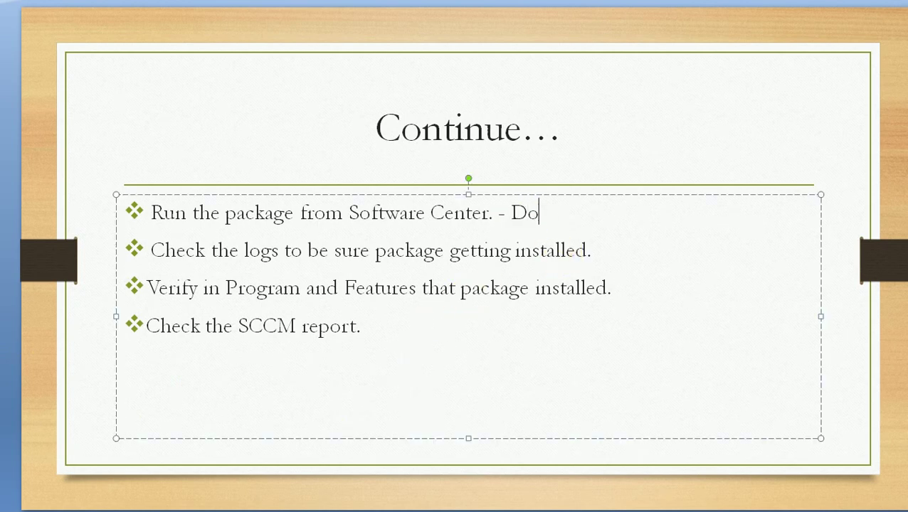
left_click(638, 260)
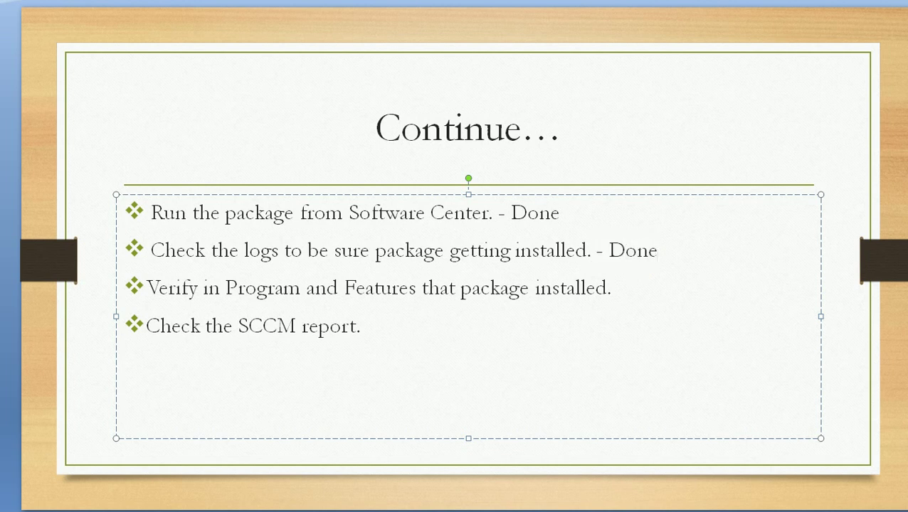
left_click(640, 294)
type("-Done")
left_click(408, 335)
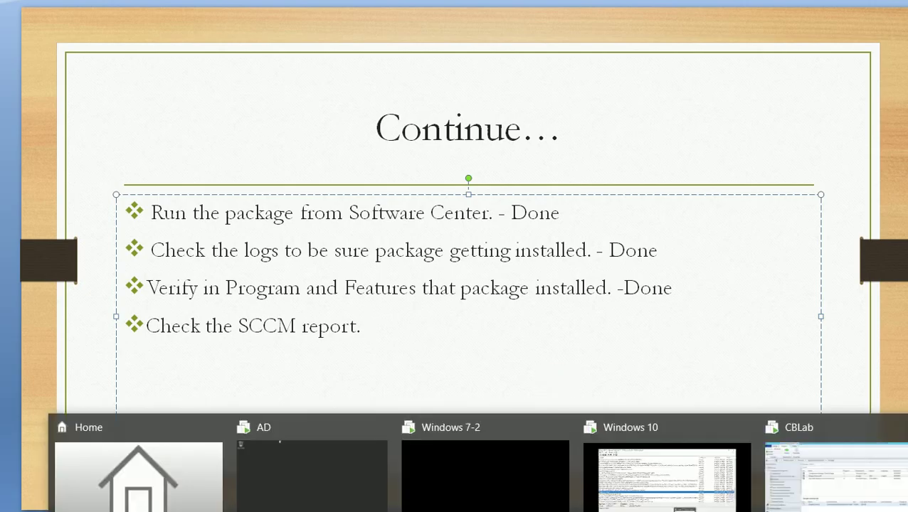
Switch to the Windows 10 client machine and close the trace log tool.
left_click(729, 482)
left_click(817, 482)
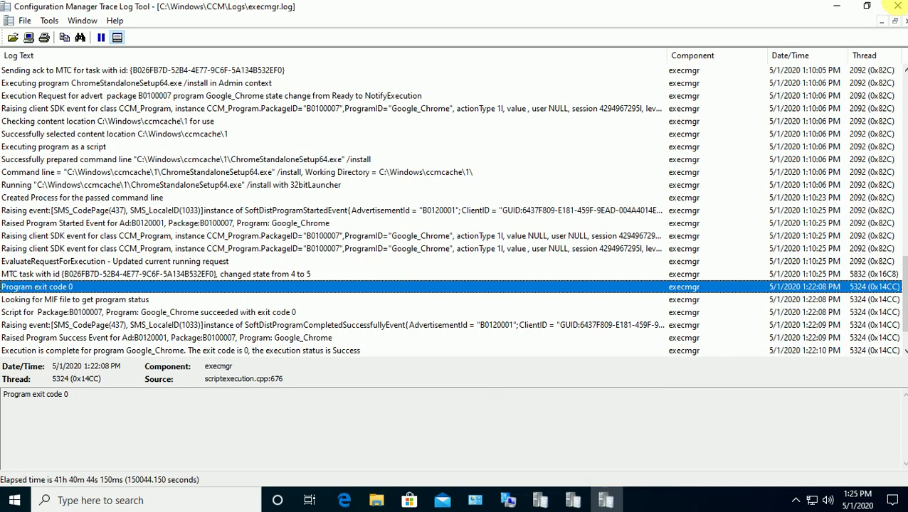
left_click(898, 6)
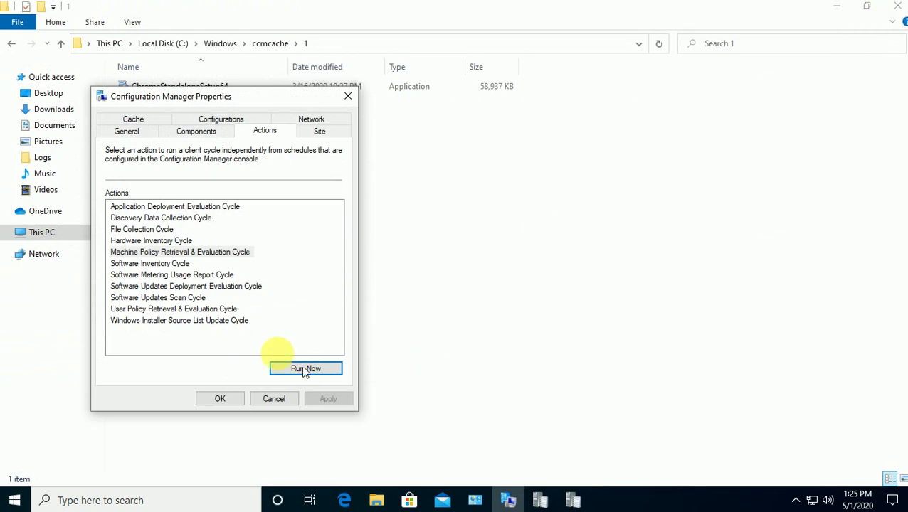
Run the Application Deployment Evaluation Cycle from the client Actions, then cancel out of the properties.
left_click(186, 263)
left_click(189, 253)
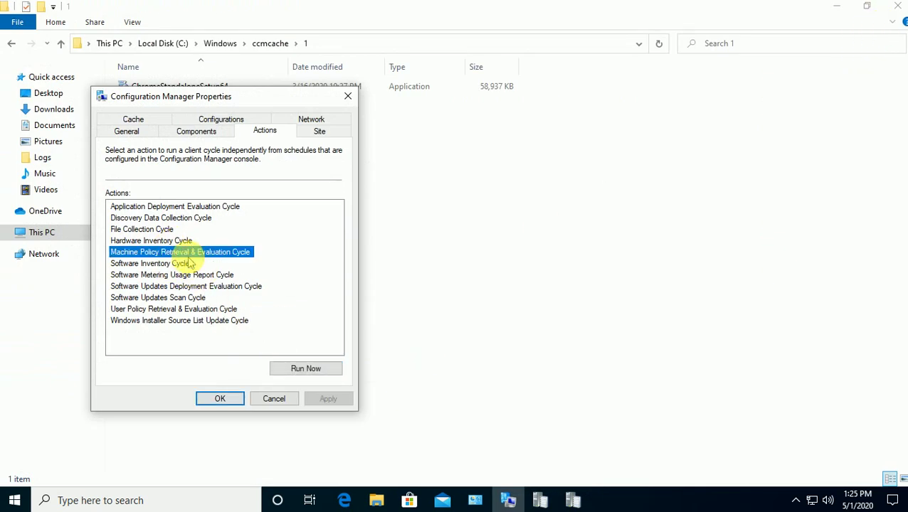
left_click(174, 206)
left_click(306, 368)
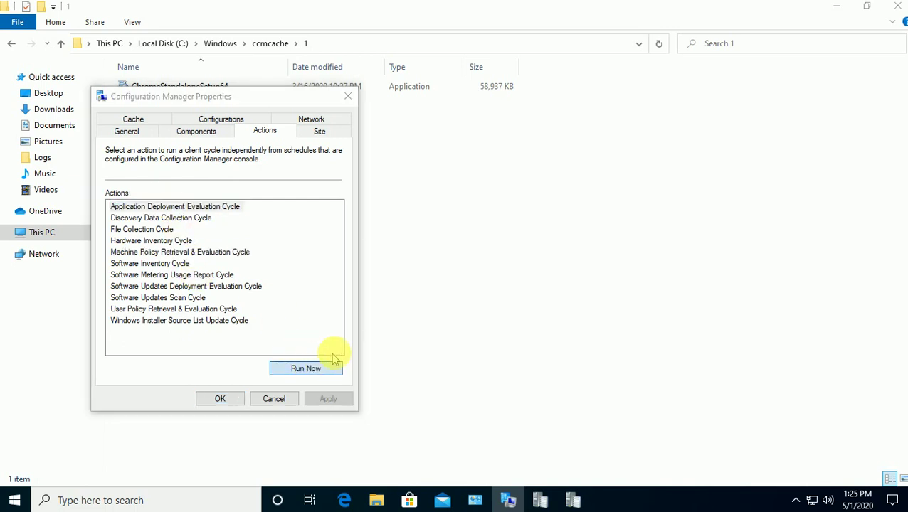
left_click(573, 298)
left_click(273, 398)
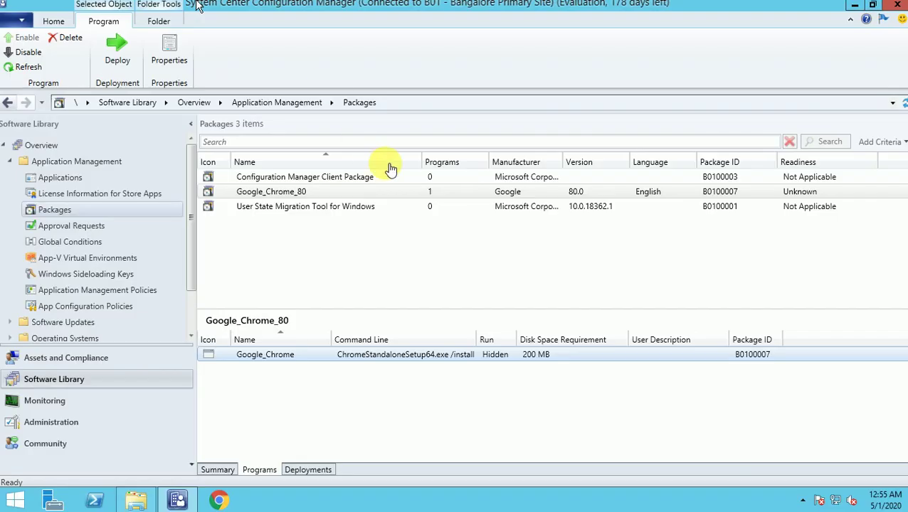
Show Google_Chrome_80's deployments and add Number Success and Number In Progress columns.
left_click(308, 471)
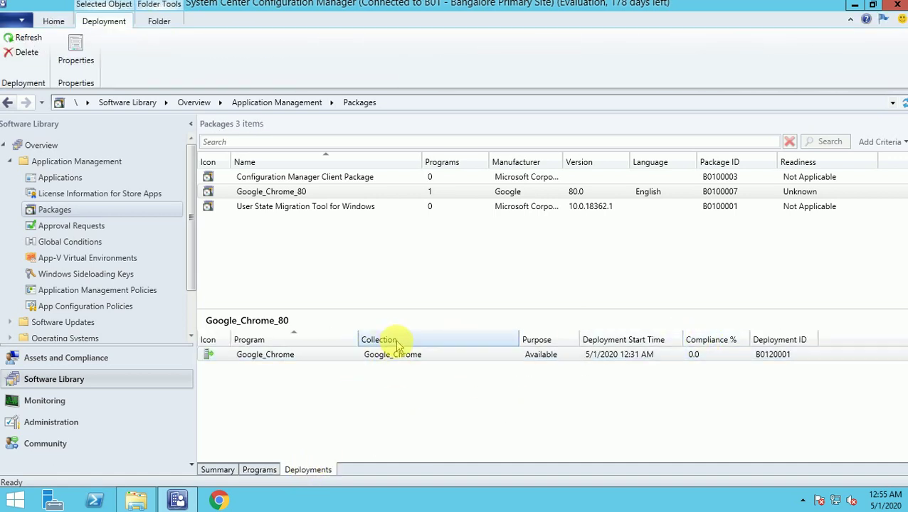
right_click(421, 343)
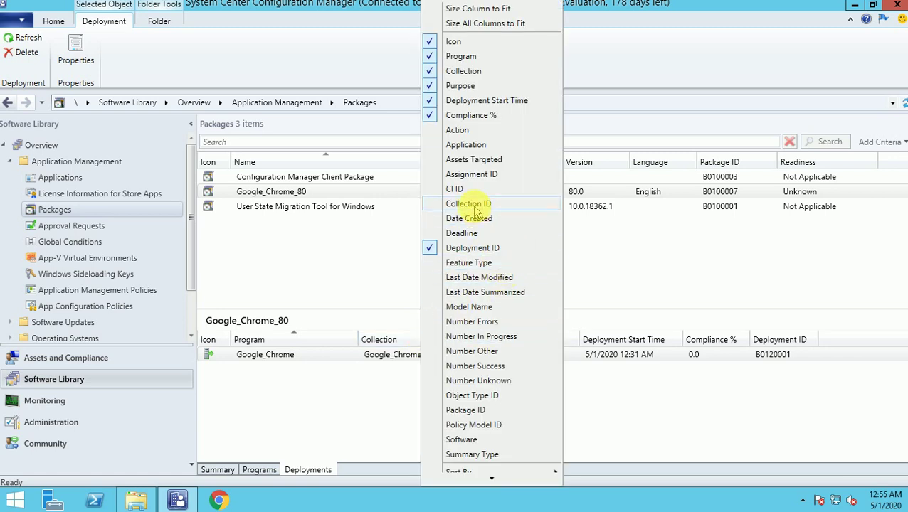
left_click(486, 365)
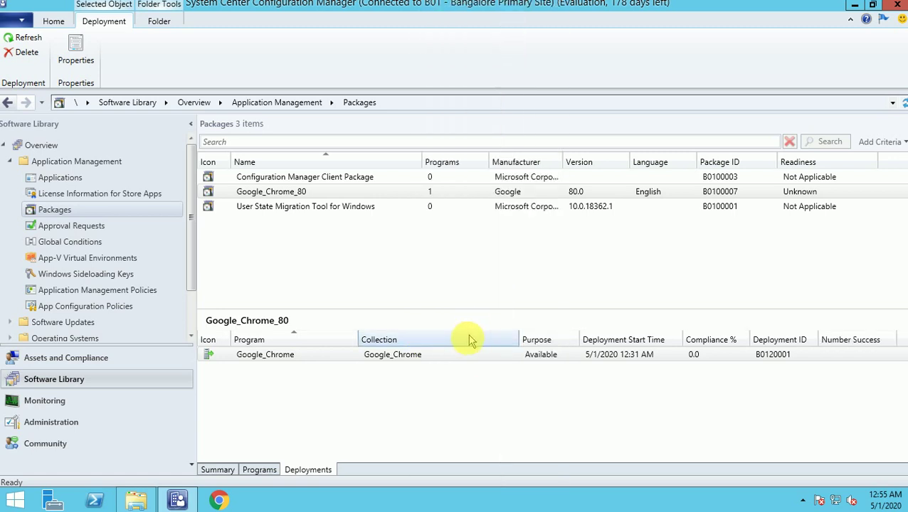
right_click(467, 341)
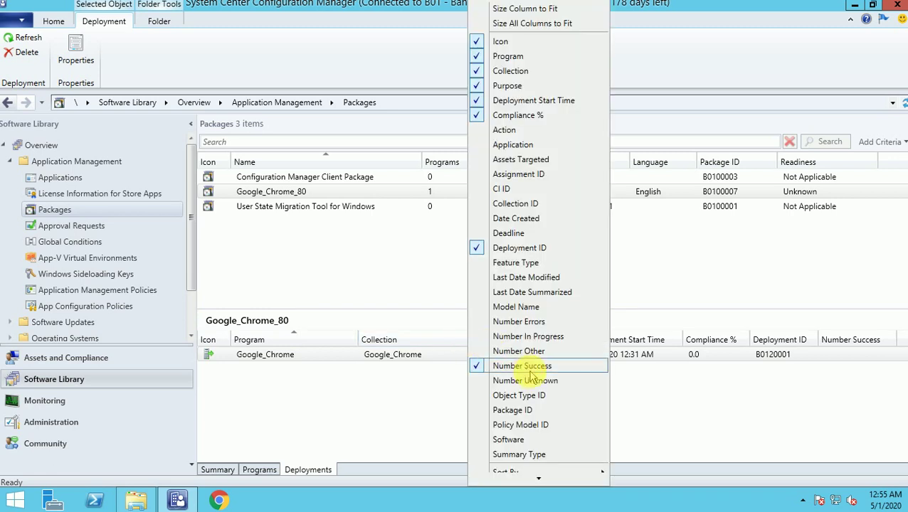
left_click(507, 339)
Scroll the deployments list, reselect the Google_Chrome_80 package, and switch to the Monitoring workspace.
left_click(862, 458)
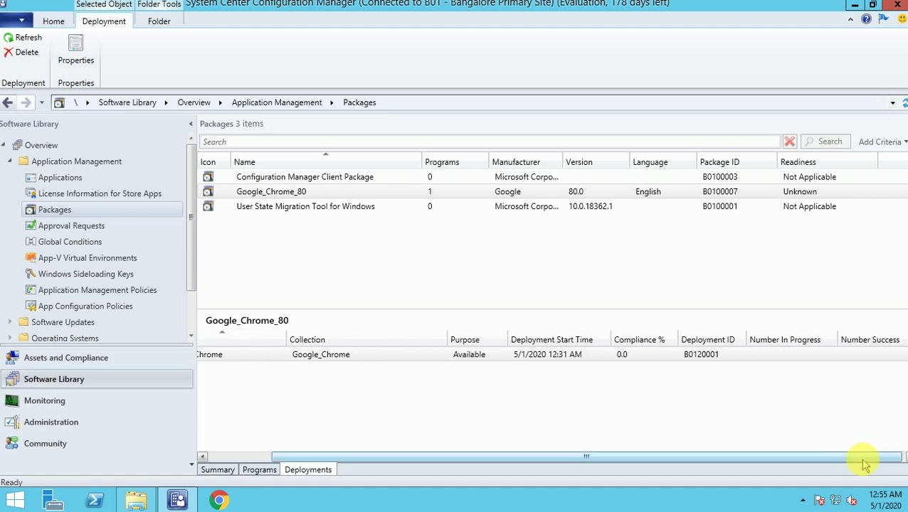
left_click_drag(863, 458, 441, 434)
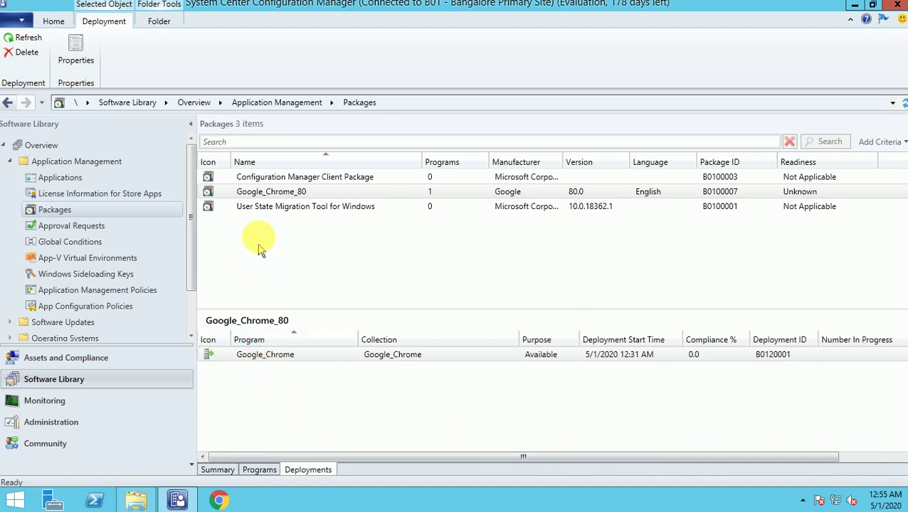
left_click(263, 177)
left_click(263, 193)
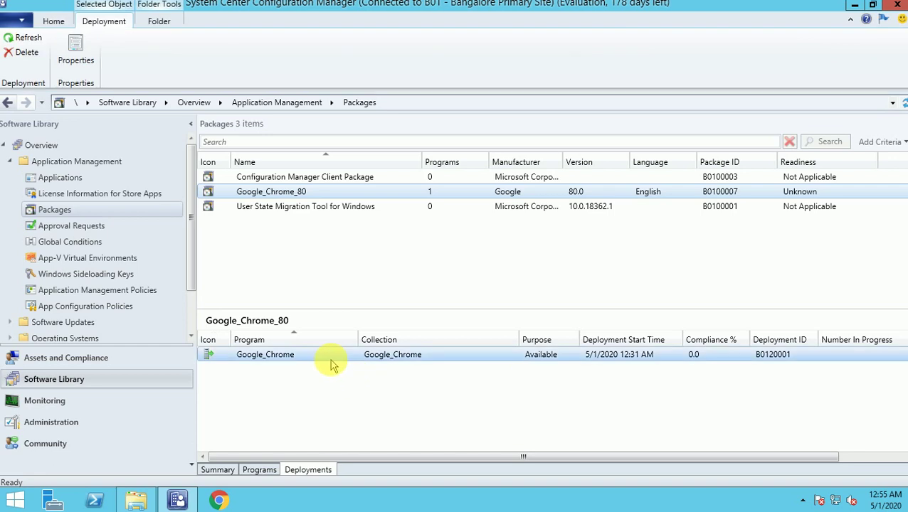
left_click(63, 402)
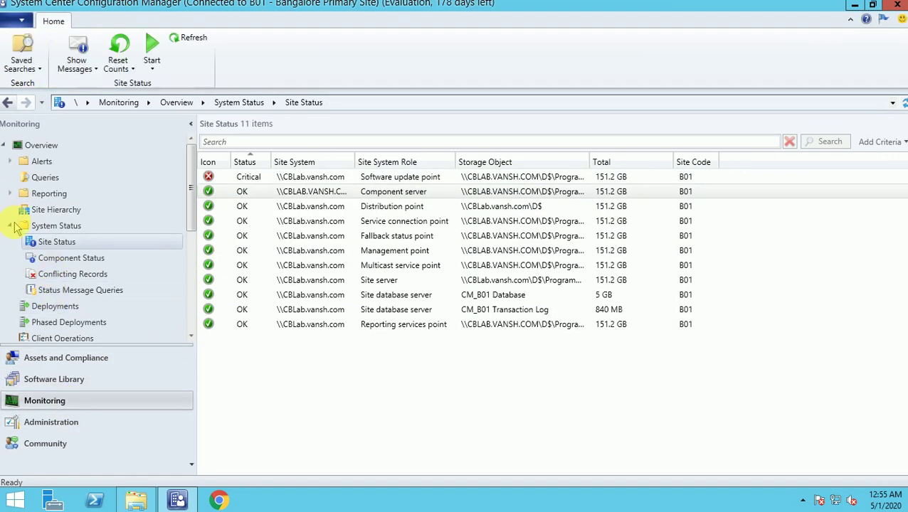
Run Summarization on the Google_Chrome_80 deployment in Monitoring > Deployments.
left_click(66, 306)
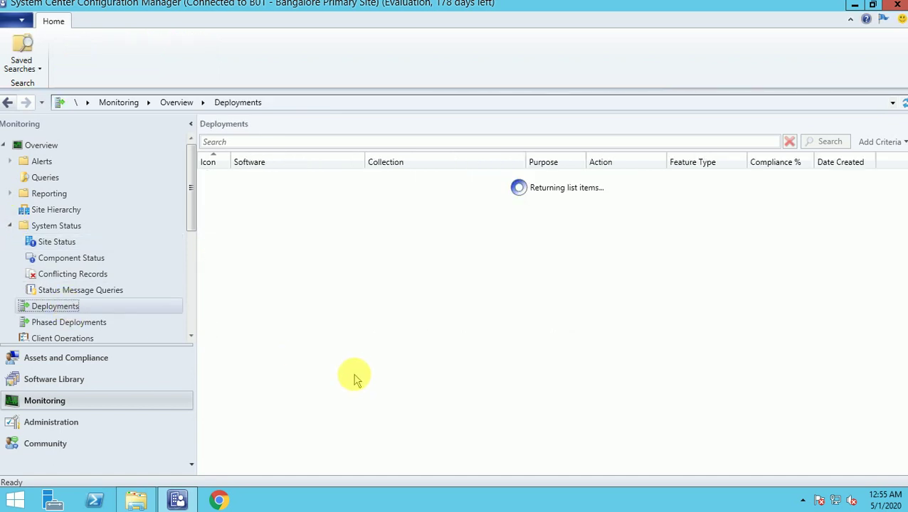
left_click(328, 177)
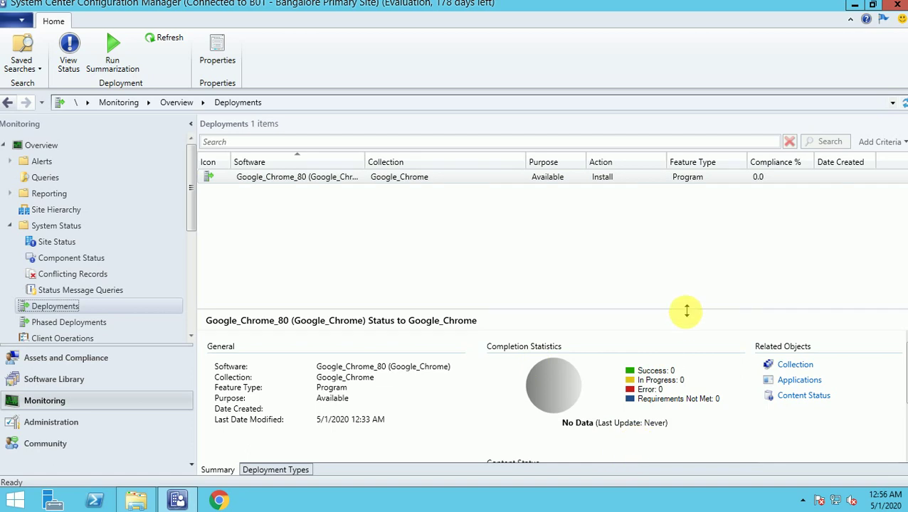
right_click(339, 181)
left_click(397, 202)
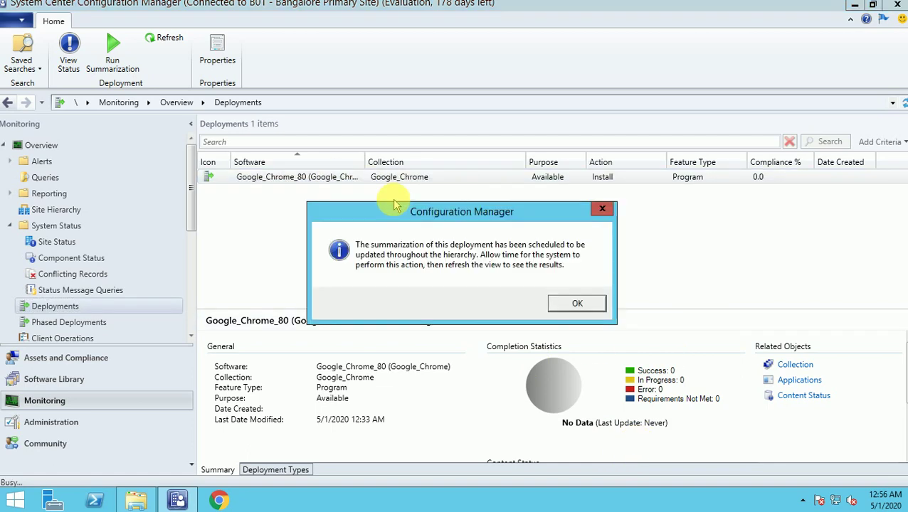
left_click(573, 305)
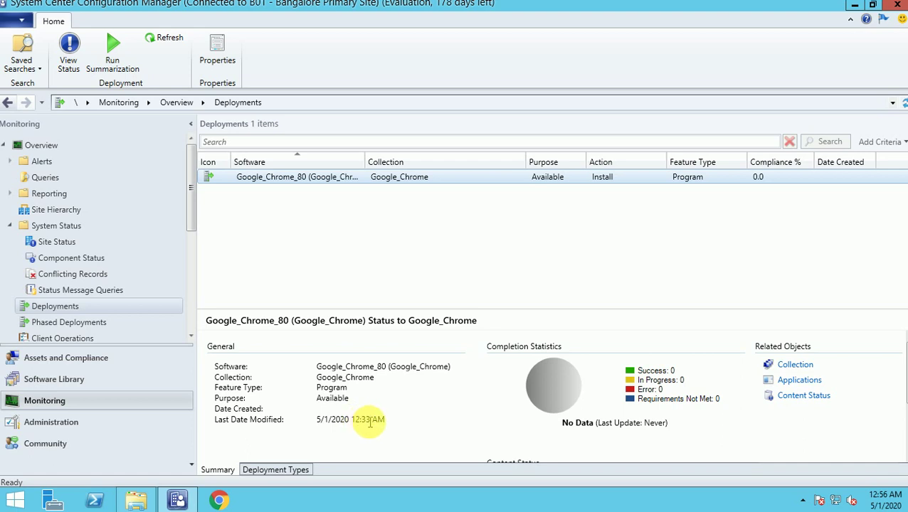
Refresh the Google_Chrome_80 deployment to show 100.0% compliance and widen the Software column.
left_click_drag(359, 420, 404, 419)
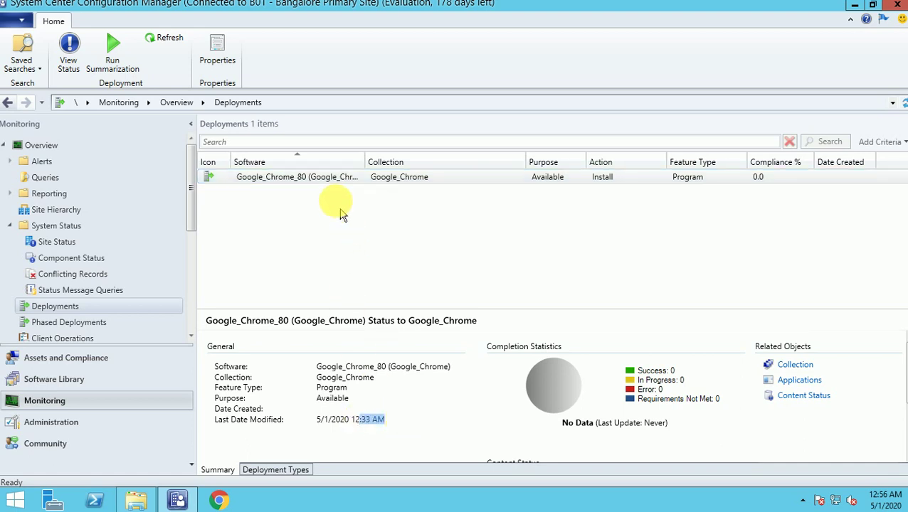
left_click(323, 180)
right_click(324, 180)
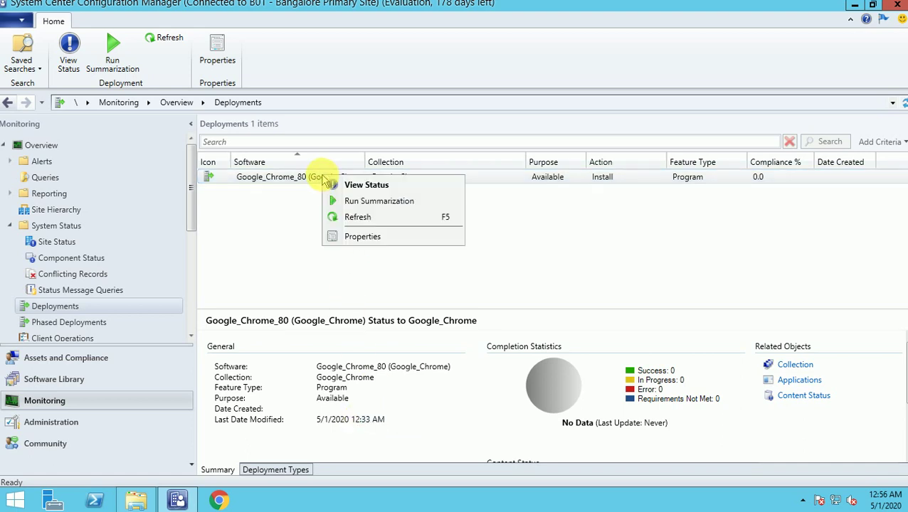
left_click(358, 217)
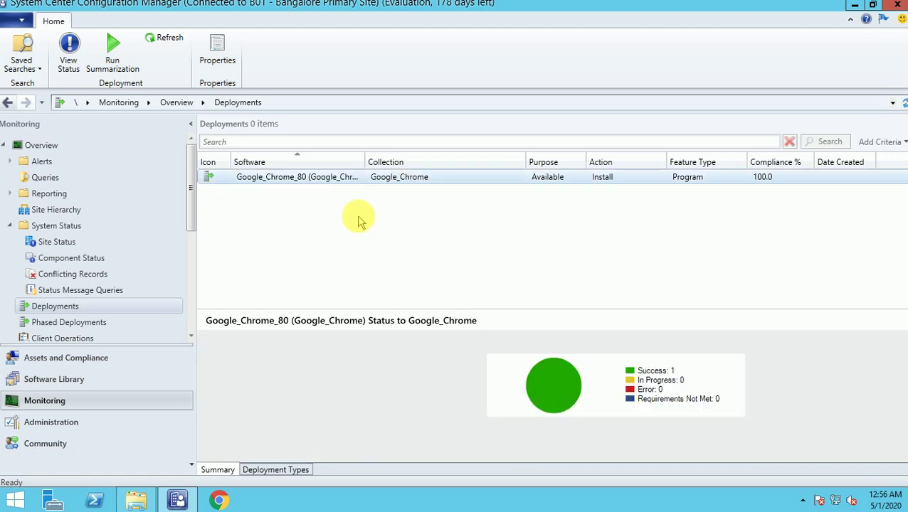
double_click(367, 160)
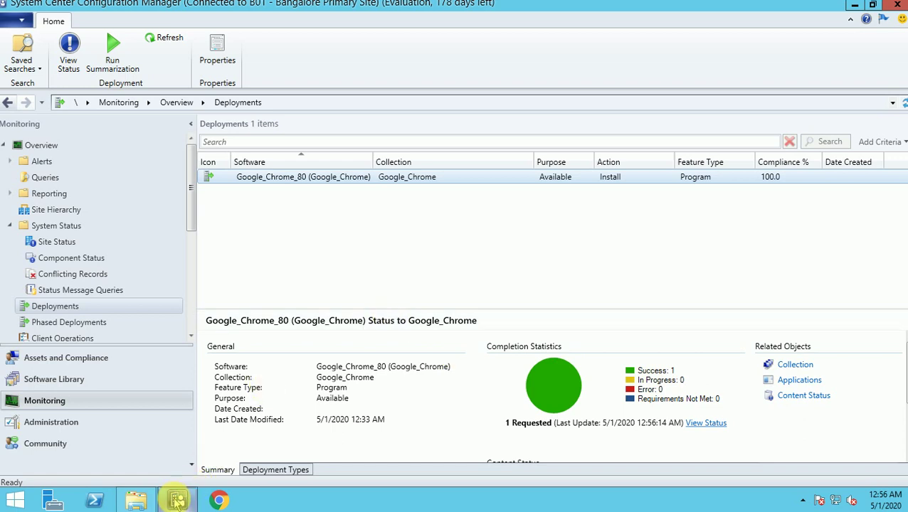
Open Reporting's Software Distribution - Package and Program Deployment folder and select 'All deployments for a specified package and program'.
mouse_move(178, 503)
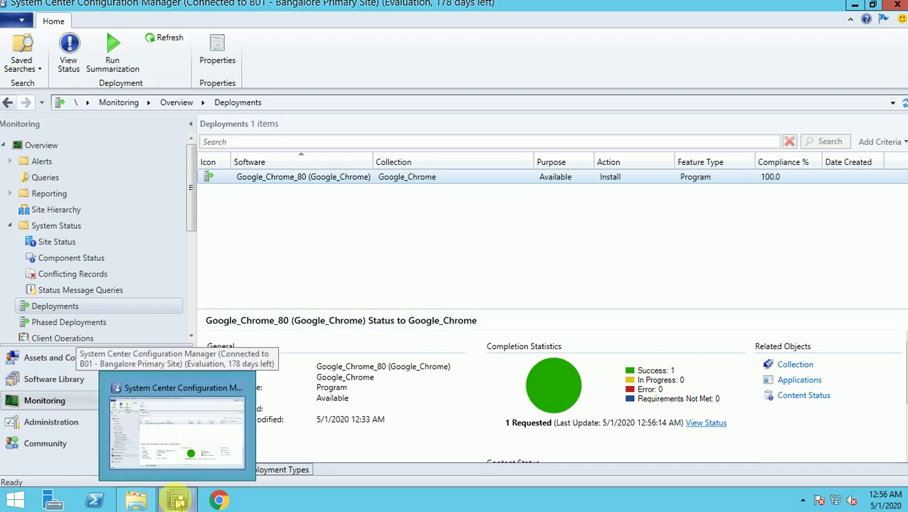
left_click(308, 264)
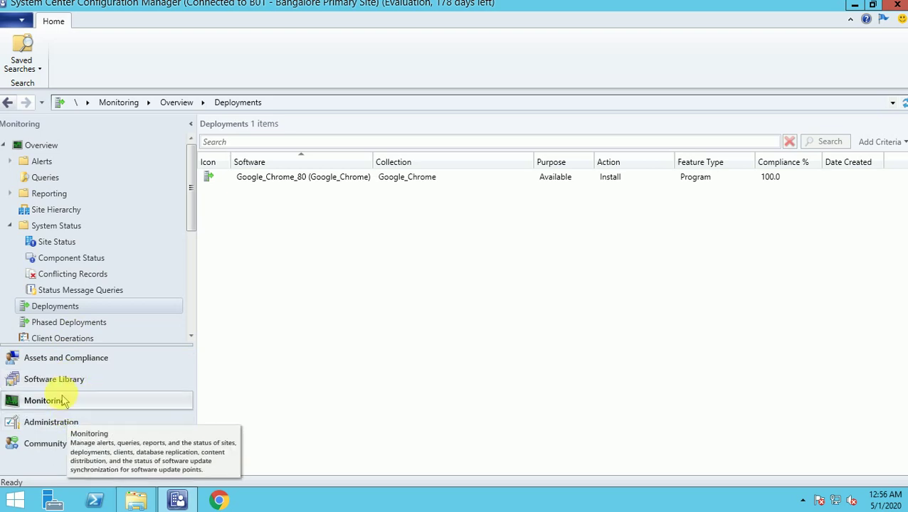
left_click(11, 194)
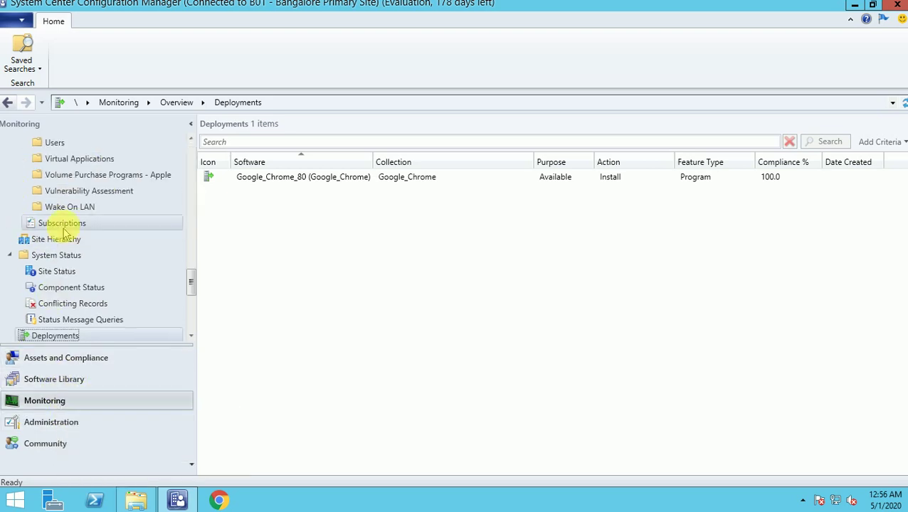
left_click_drag(191, 283, 188, 232)
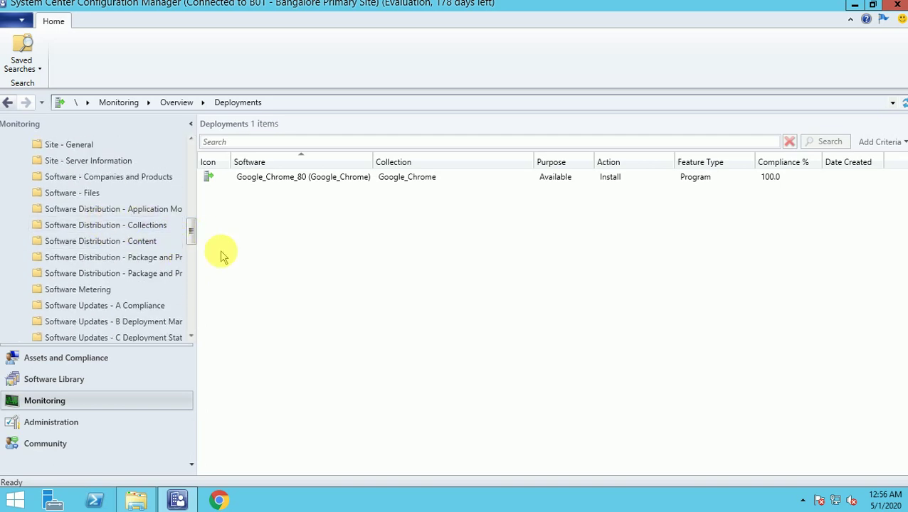
left_click_drag(198, 252, 234, 252)
left_click(132, 257)
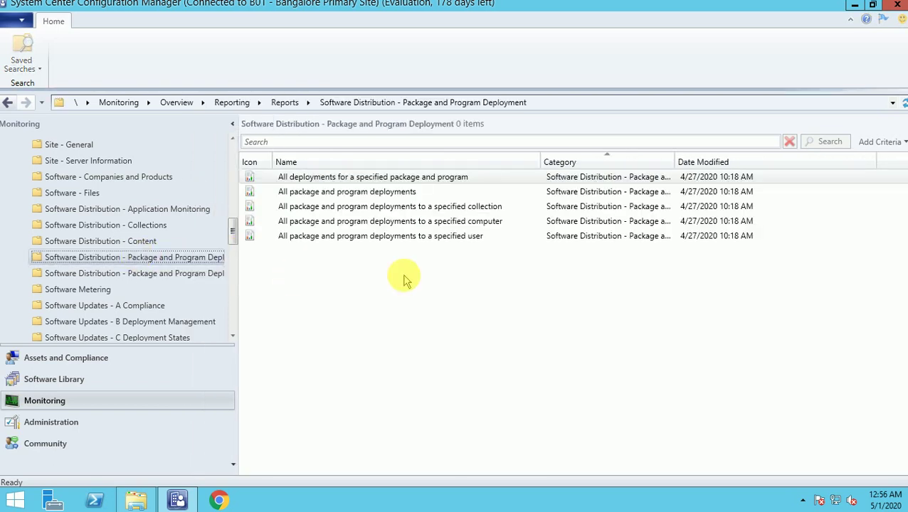
left_click(354, 178)
right_click(353, 178)
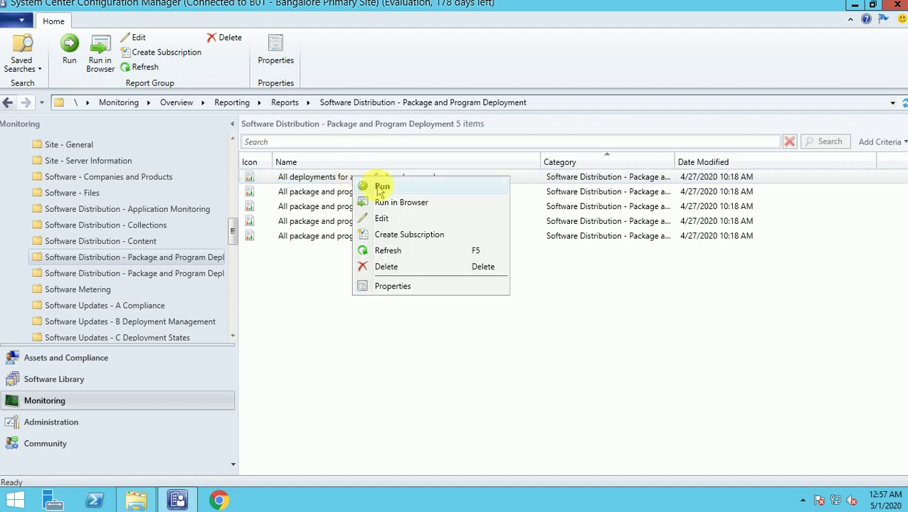
Run the report for package Google_Chrome_80 and drill into deployment B0120001's status.
left_click(367, 186)
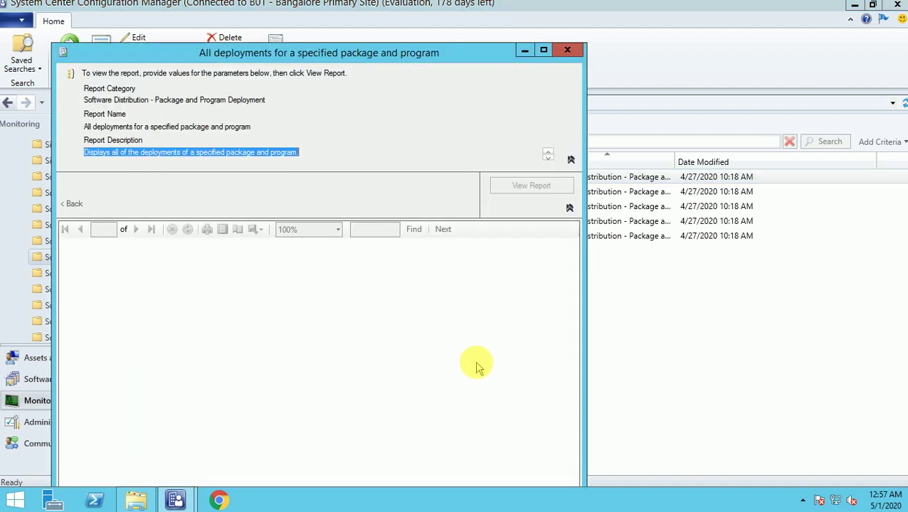
double_click(394, 60)
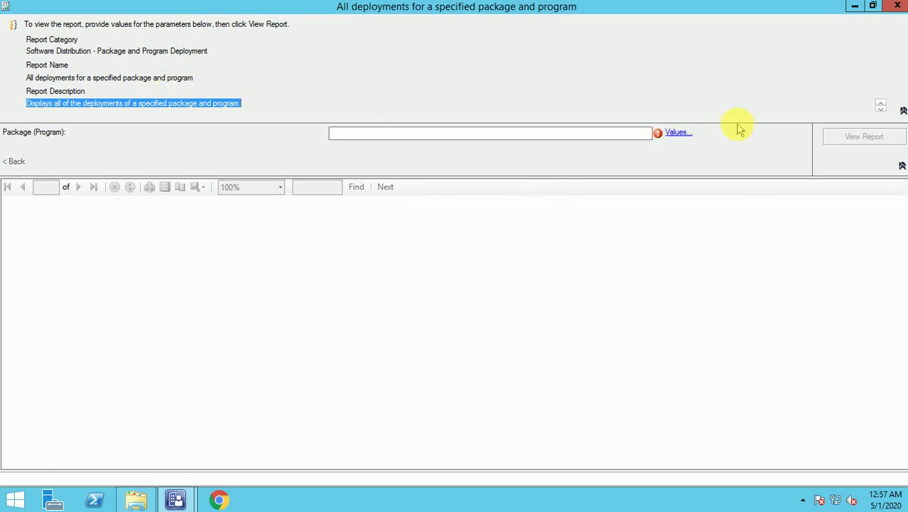
left_click(681, 133)
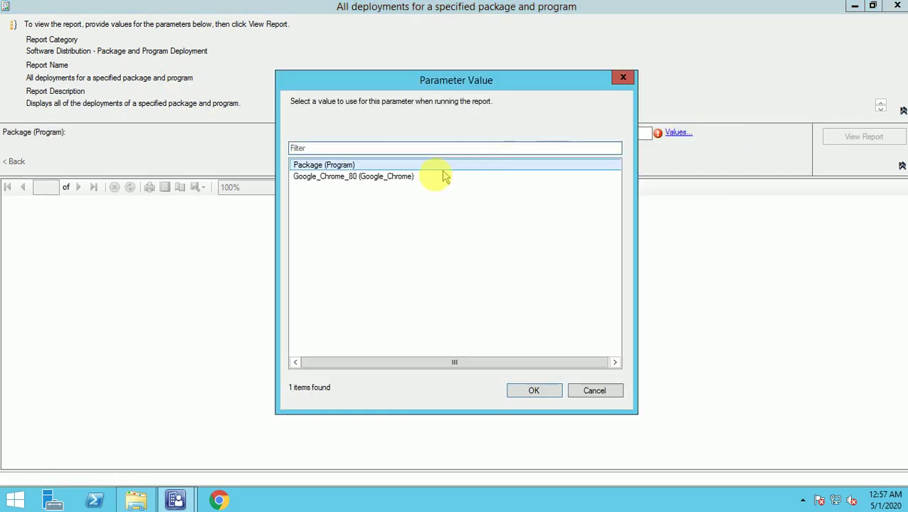
left_click(403, 178)
left_click(537, 391)
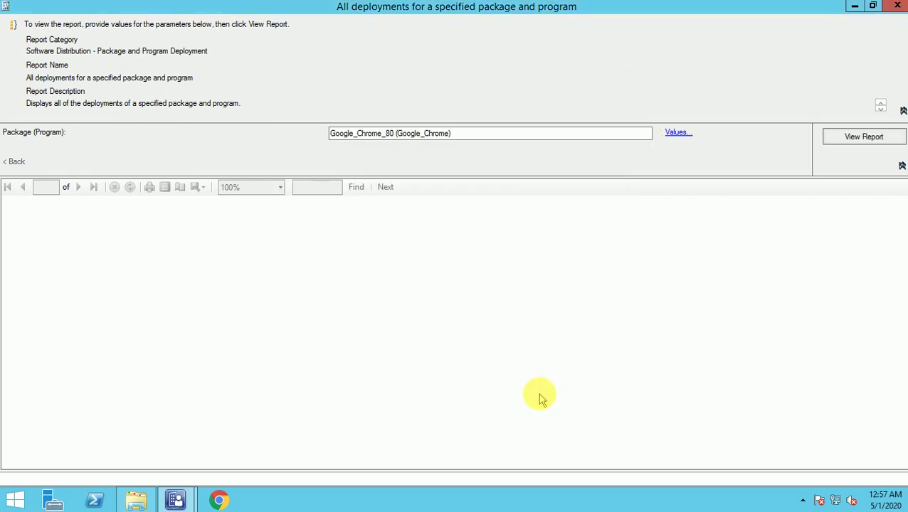
left_click(865, 138)
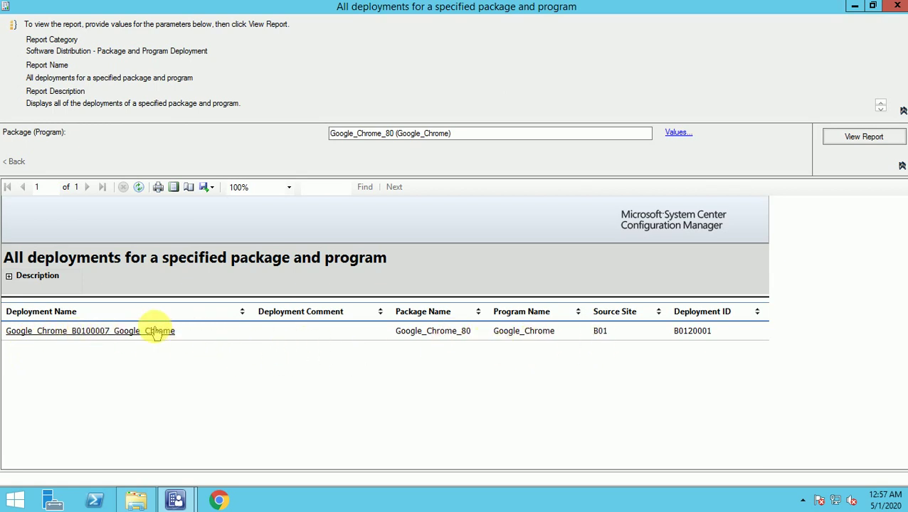
left_click(54, 331)
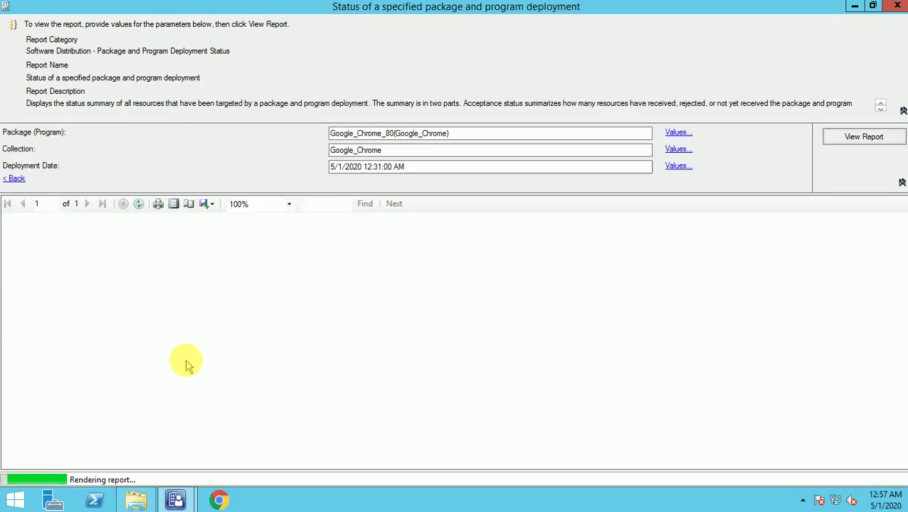